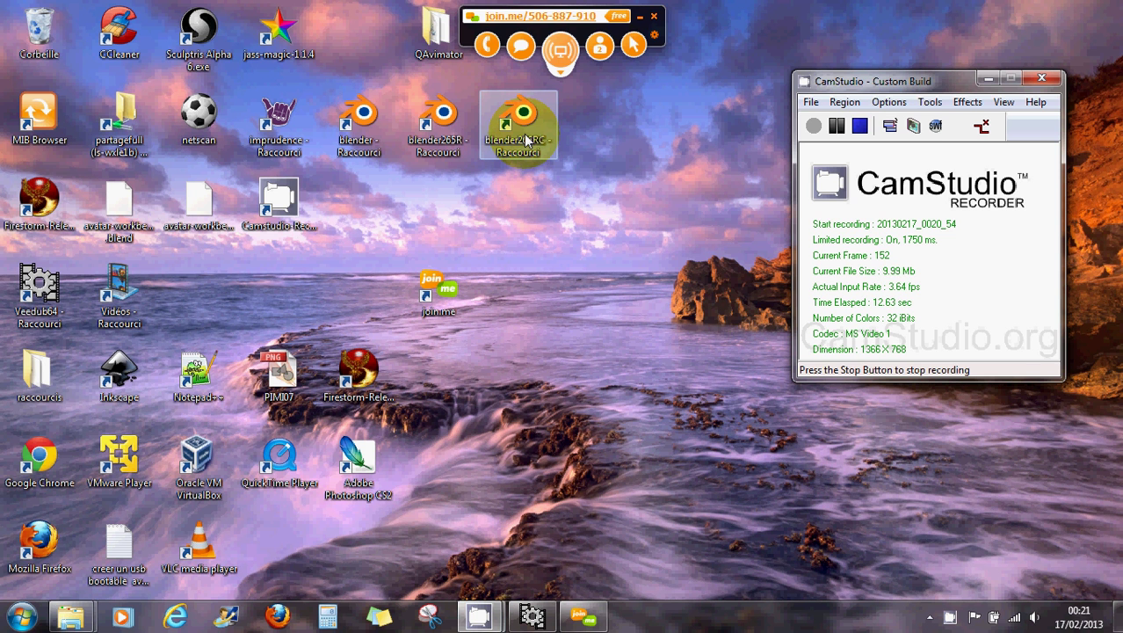
# - Launch Blender from the RC desktop shortcut on the high-performance NVIDIA processor and dismiss the splash screen
pyautogui.rightClick(526, 132)
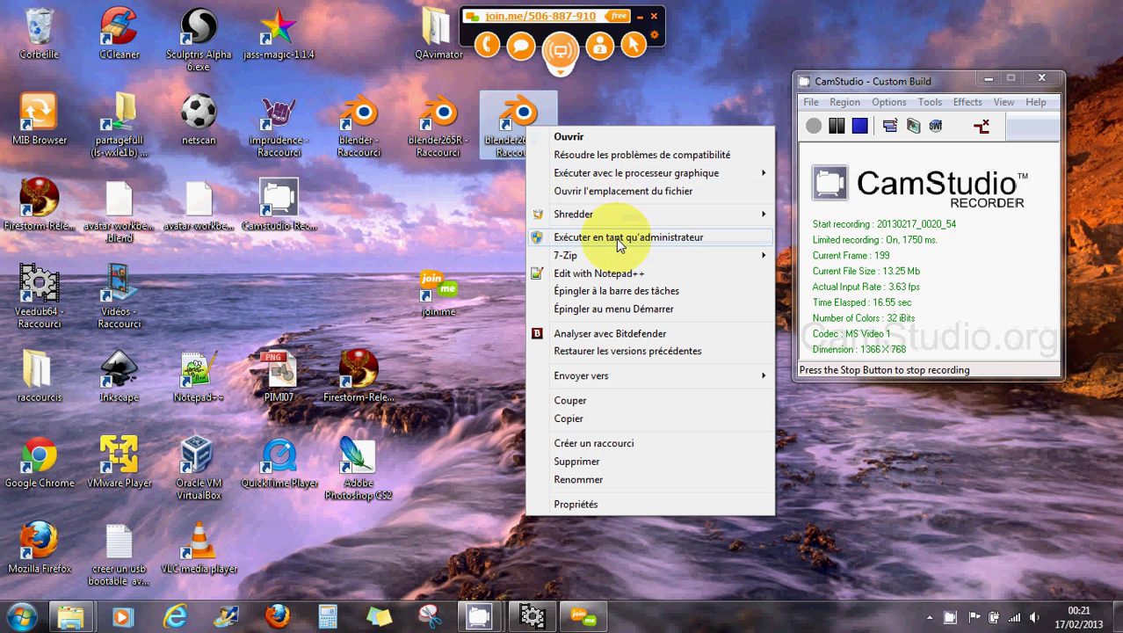
pyautogui.moveTo(727, 173)
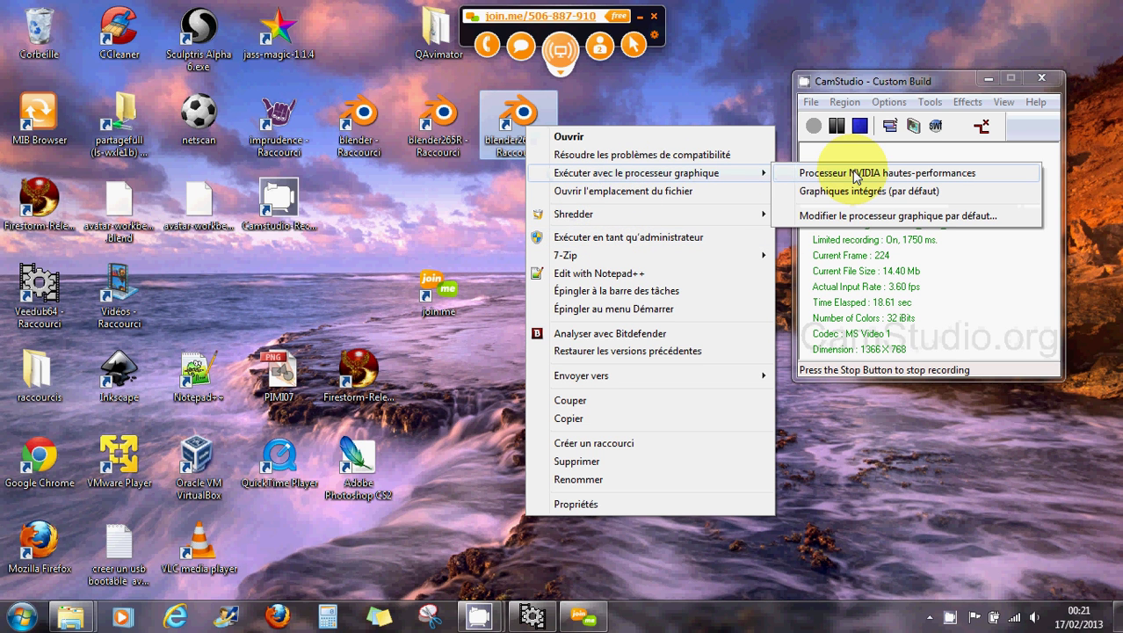
pyautogui.click(808, 175)
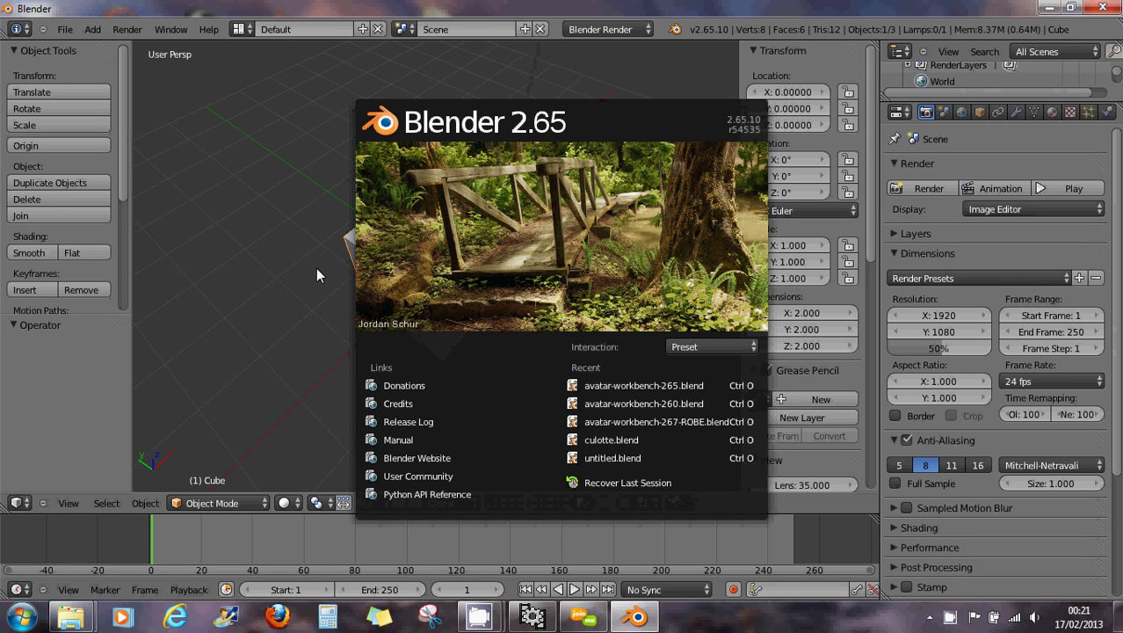
pyautogui.click(317, 271)
# - Enter Edit Mode on the default cube and subdivide the whole mesh with 4 cuts
pyautogui.moveTo(318, 272); pyautogui.dragTo(397, 256, button='middle')
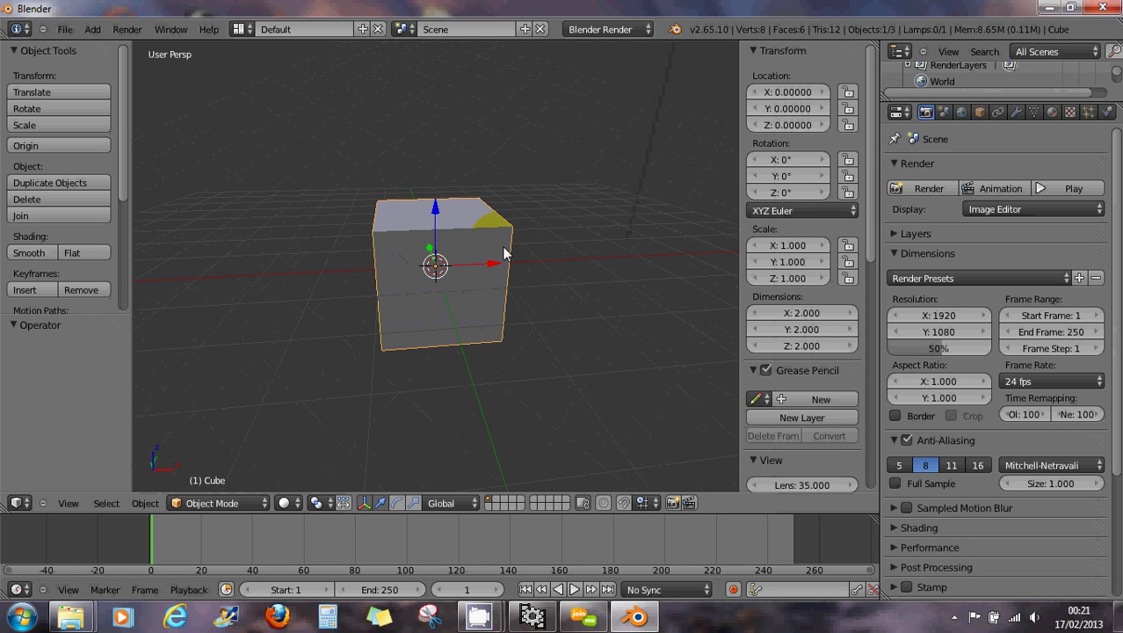
pyautogui.moveTo(461, 288); pyautogui.dragTo(447, 282, button='middle')
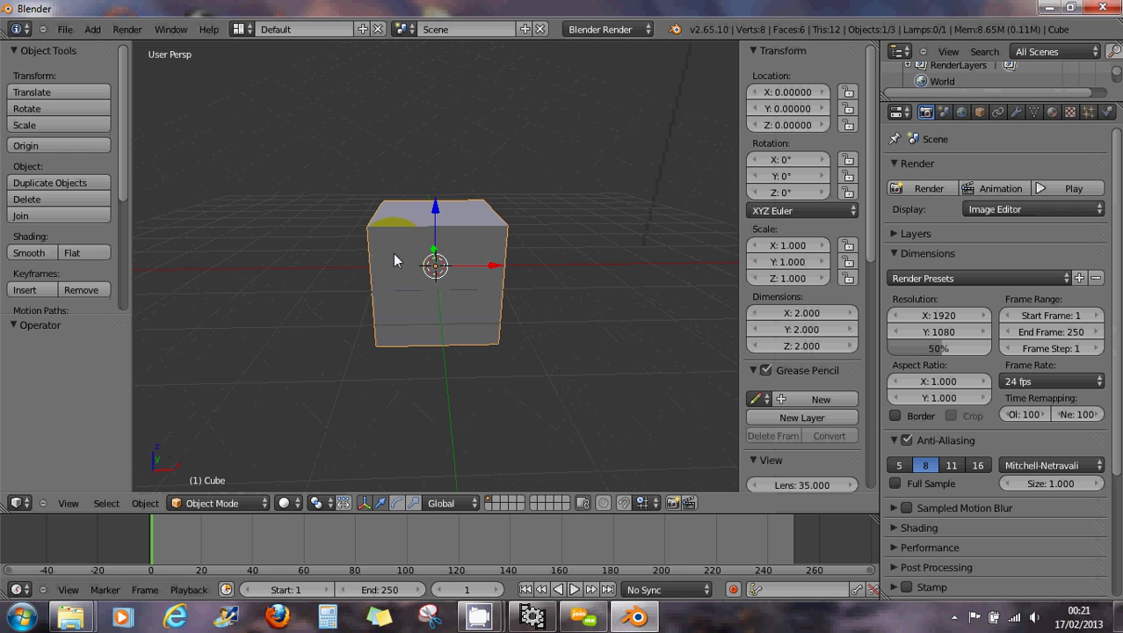
pyautogui.moveTo(124, 192); pyautogui.dragTo(137, 321)
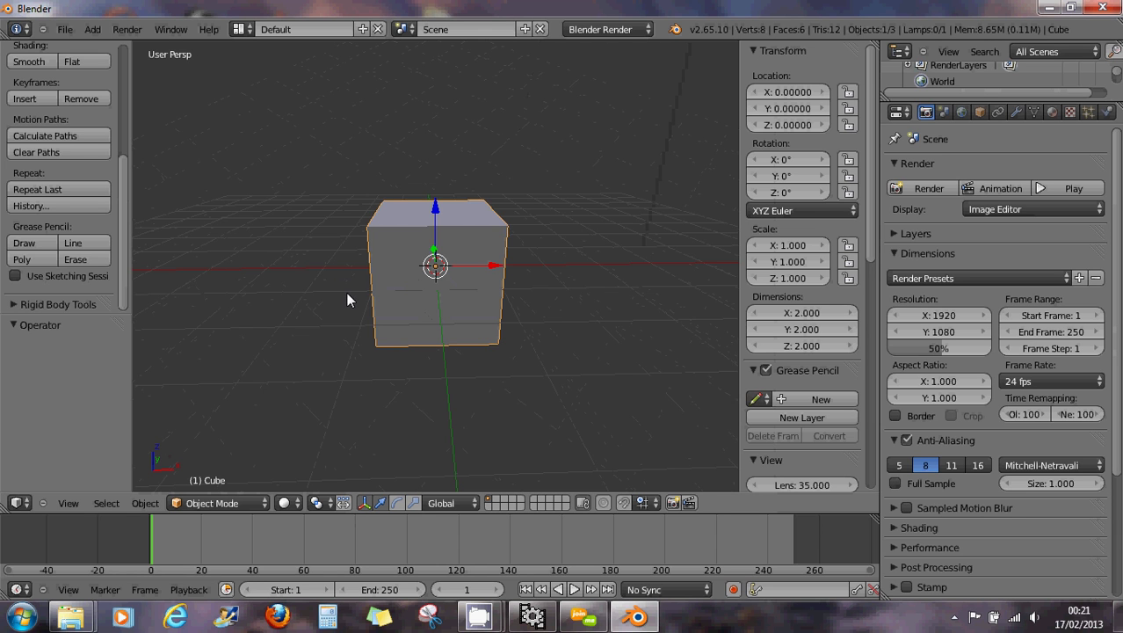
pyautogui.press('Tab')
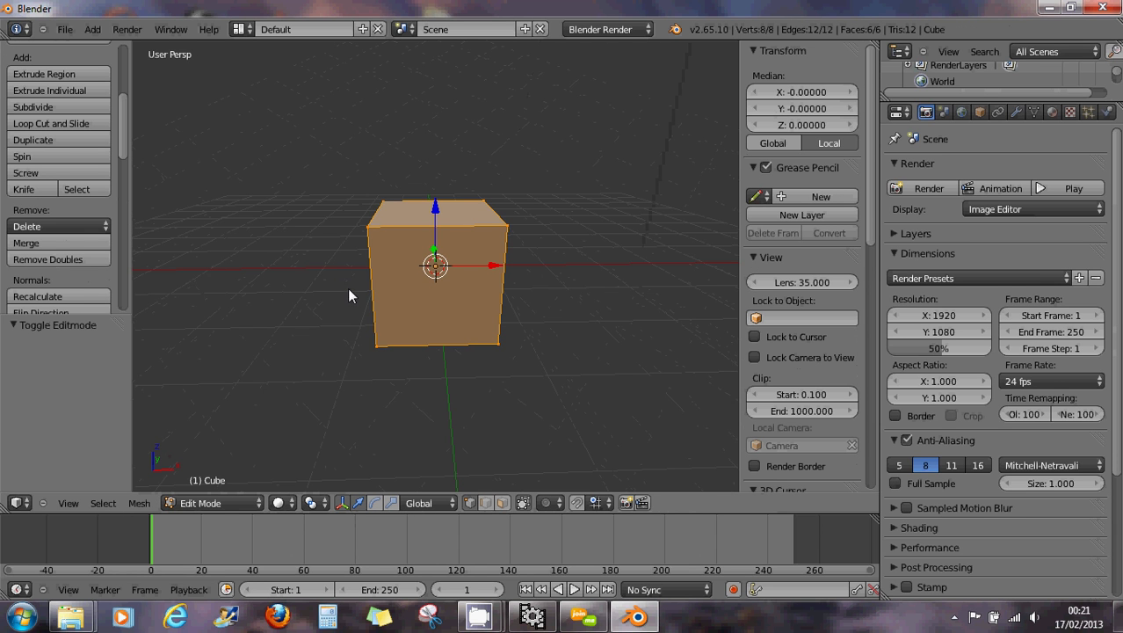
pyautogui.press('w')
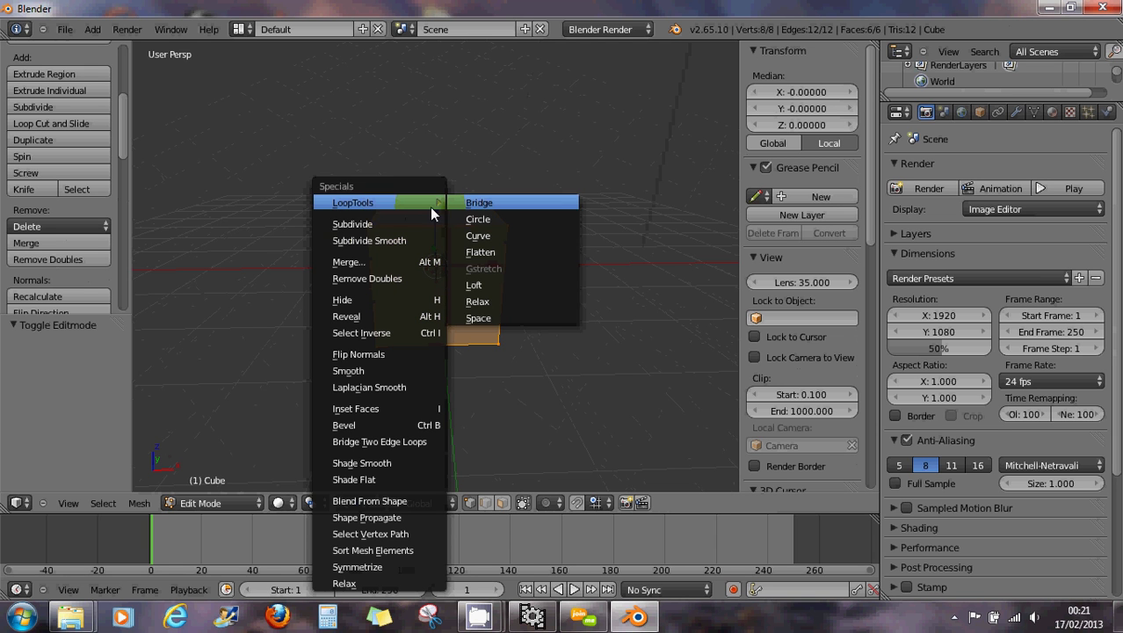
pyautogui.click(409, 226)
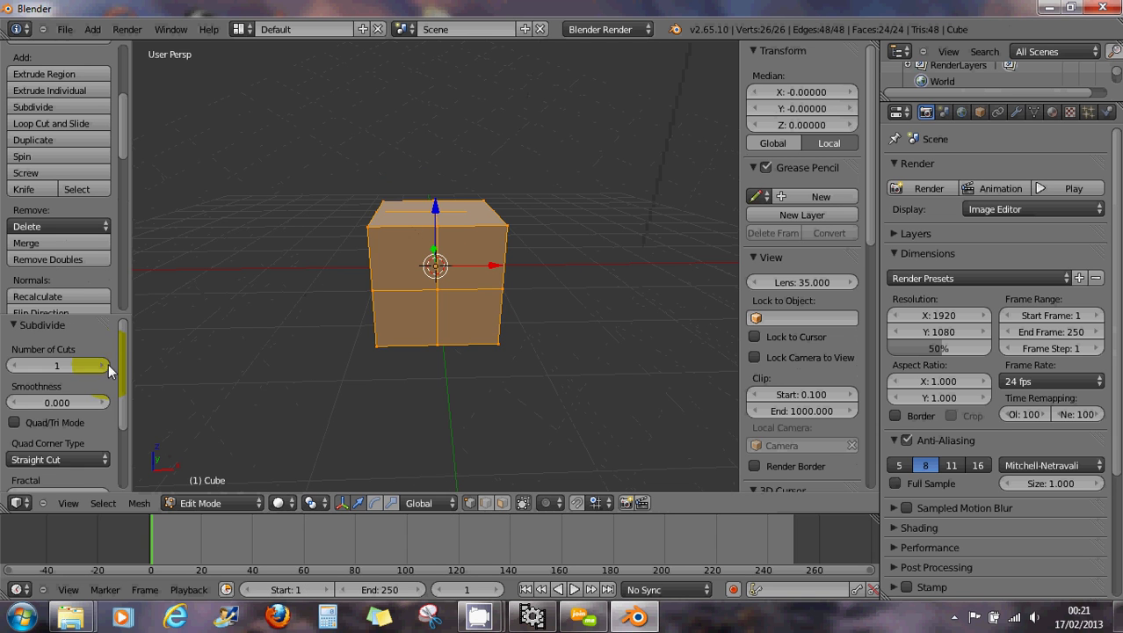
pyautogui.moveTo(99, 373); pyautogui.dragTo(123, 372)
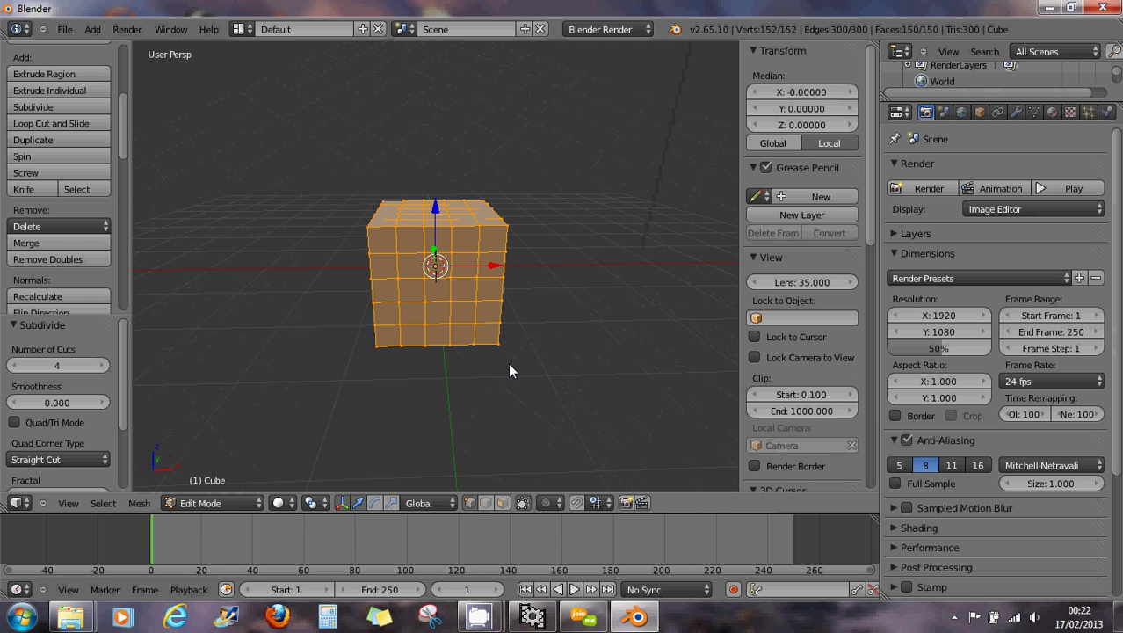
# - Start the Screencast Keys display and set its mouse display to Text
pyautogui.moveTo(870, 231); pyautogui.dragTo(875, 508)
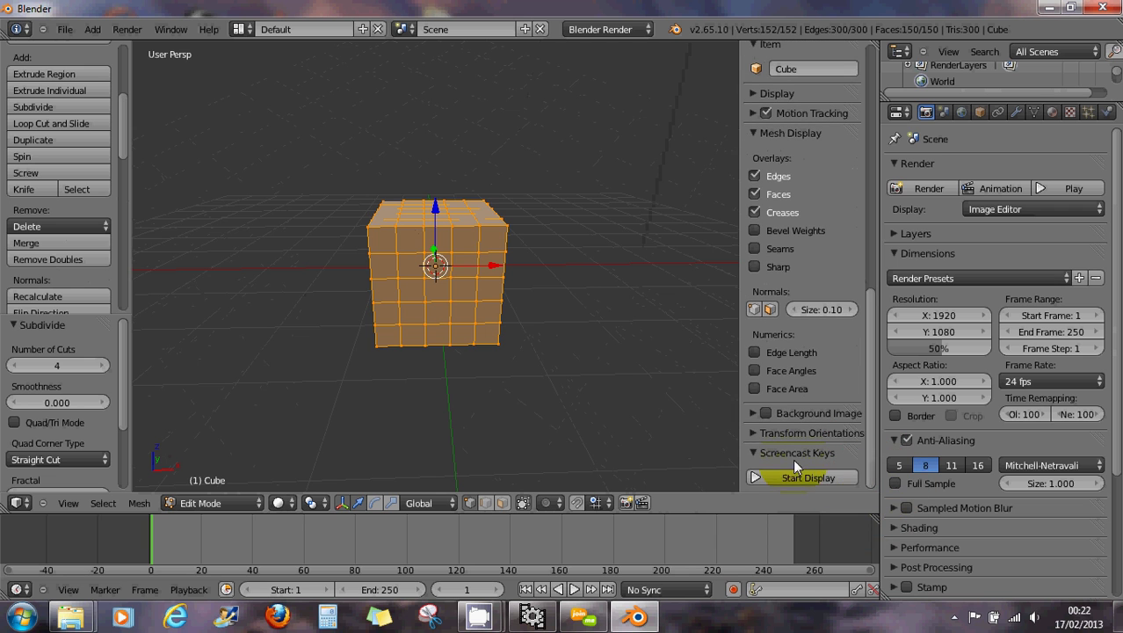
pyautogui.click(778, 473)
pyautogui.scroll(-4, 777, 464)
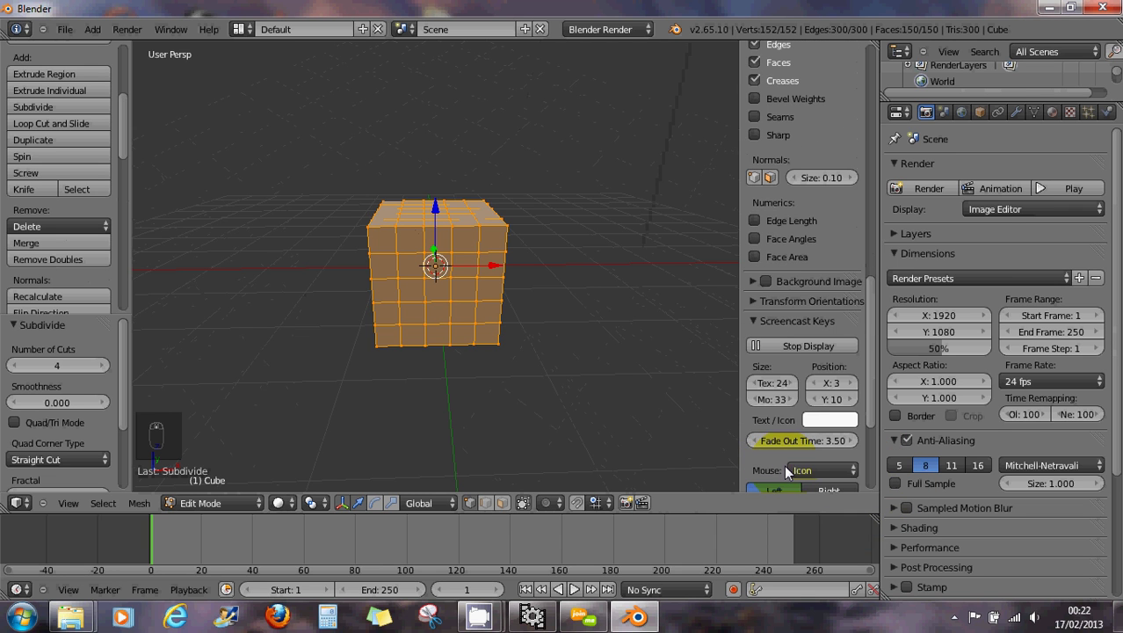
pyautogui.click(798, 470)
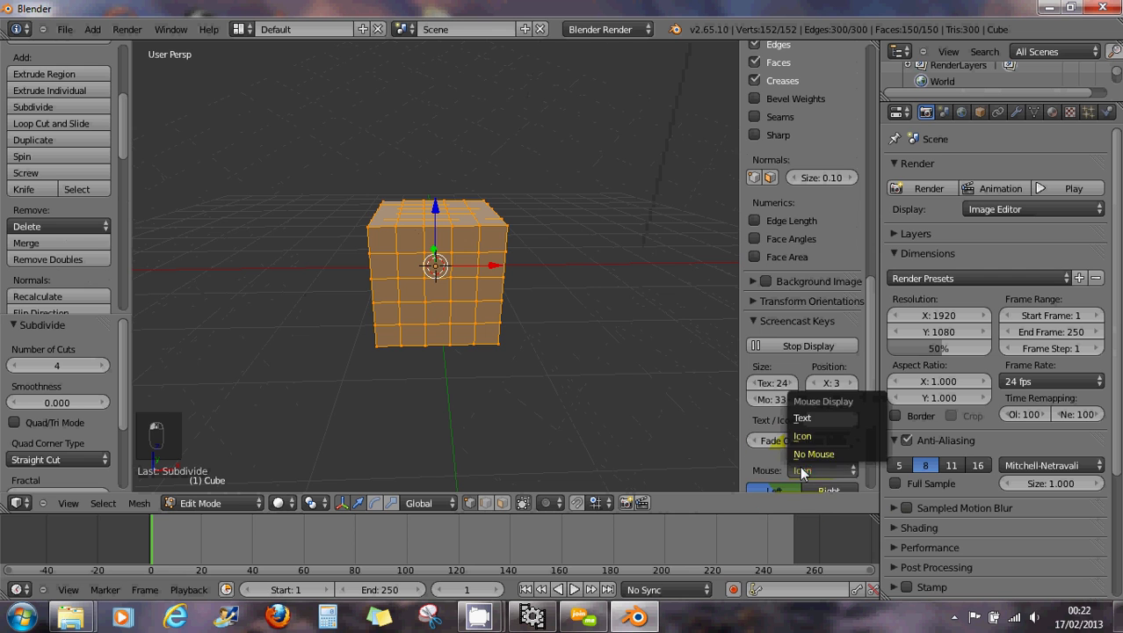
pyautogui.click(798, 414)
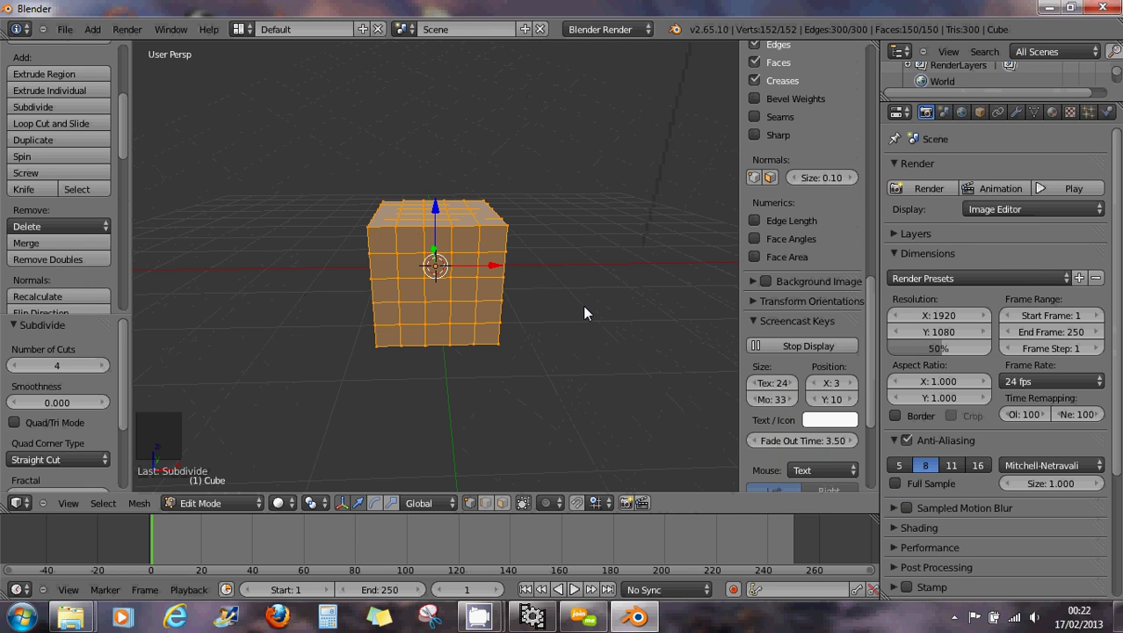
# - Round the subdivided cube into a sphere using To Sphere with factor 1, and return to Object Mode
pyautogui.hotkey('alt', 'shift', 's')
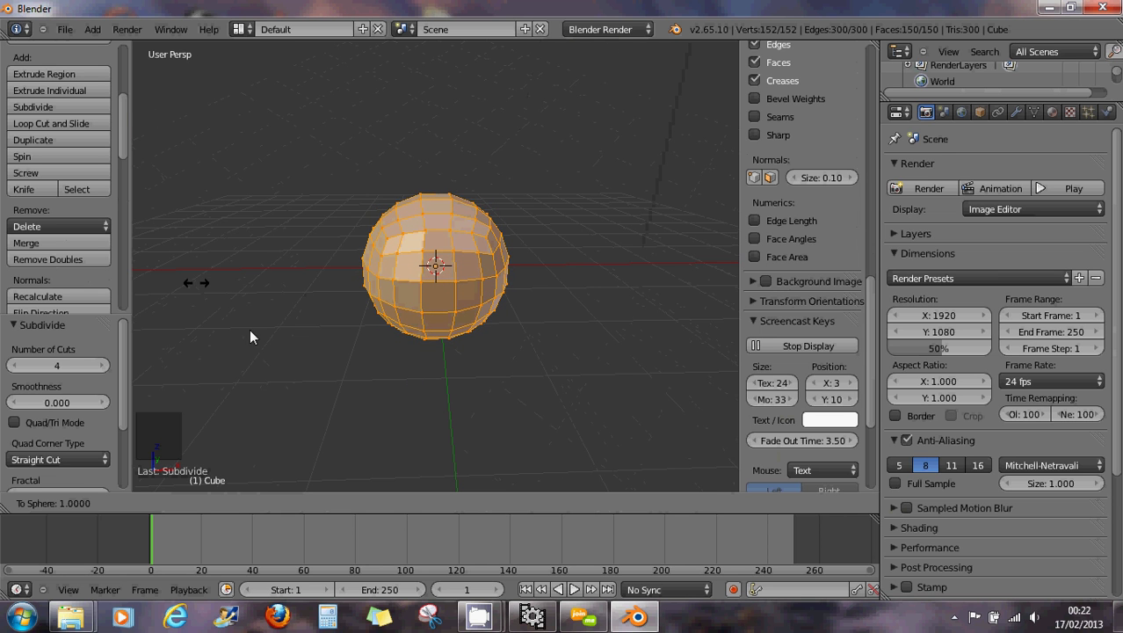
pyautogui.click(416, 98)
pyautogui.moveTo(403, 84); pyautogui.dragTo(399, 136, button='middle')
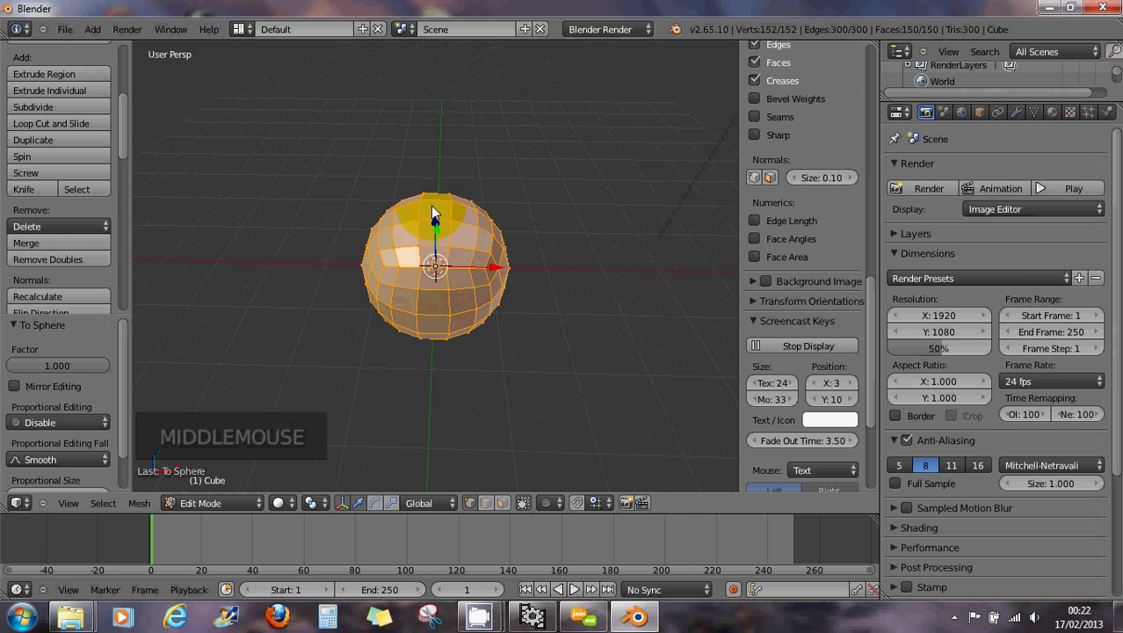
pyautogui.scroll(2, 432, 215)
pyautogui.moveTo(437, 225); pyautogui.dragTo(479, 185, button='middle')
pyautogui.scroll(-2, 479, 185)
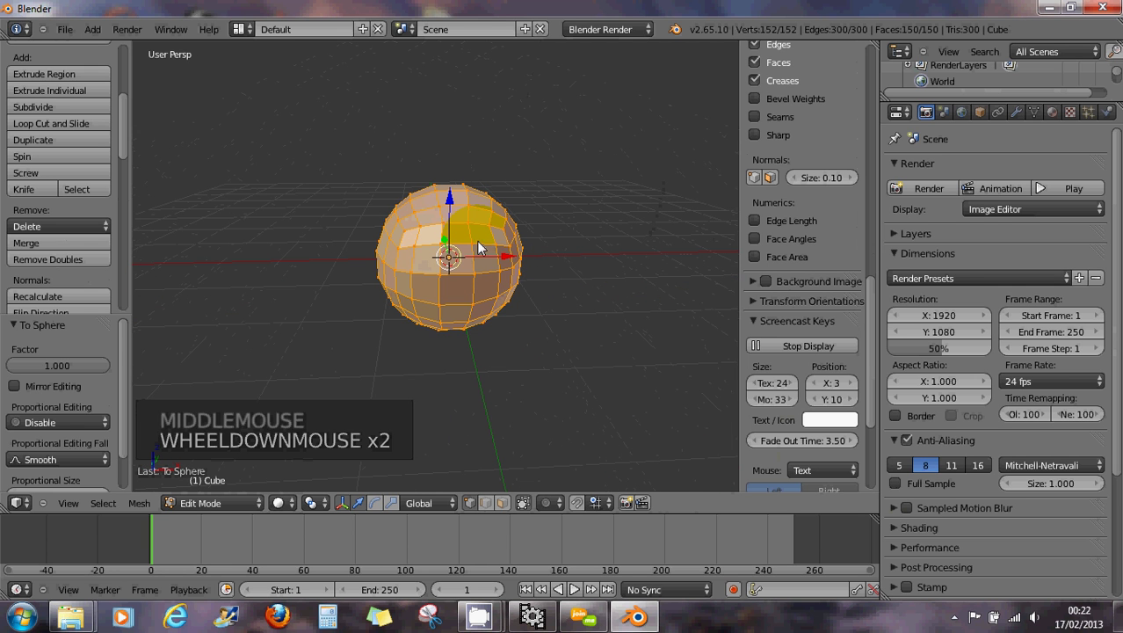
pyautogui.click(546, 502)
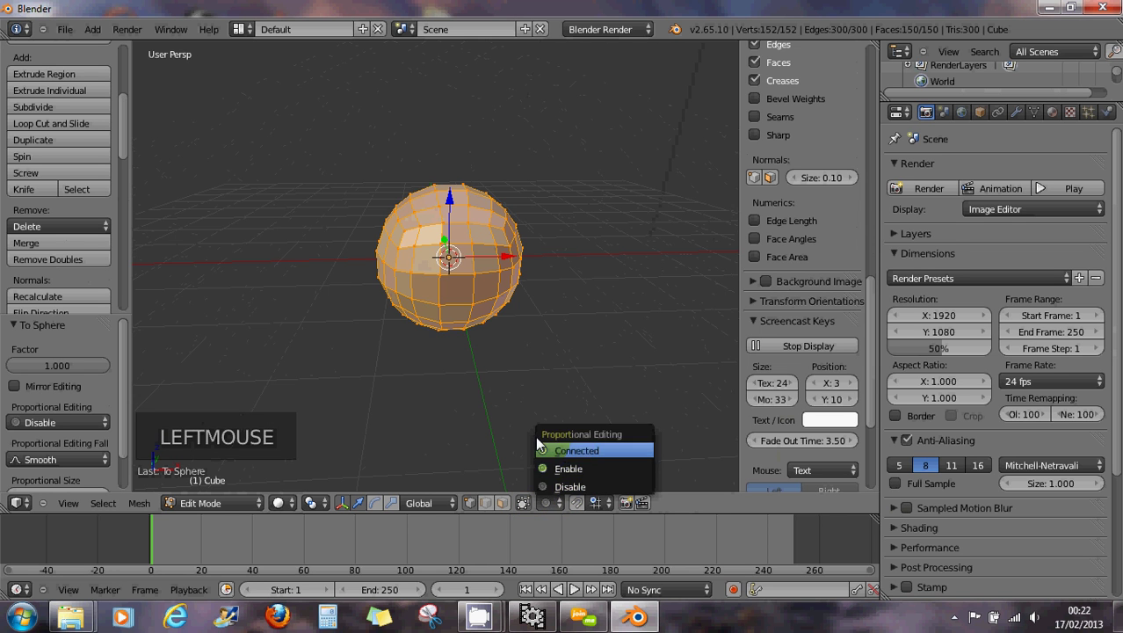
pyautogui.moveTo(526, 349); pyautogui.dragTo(529, 340, button='middle')
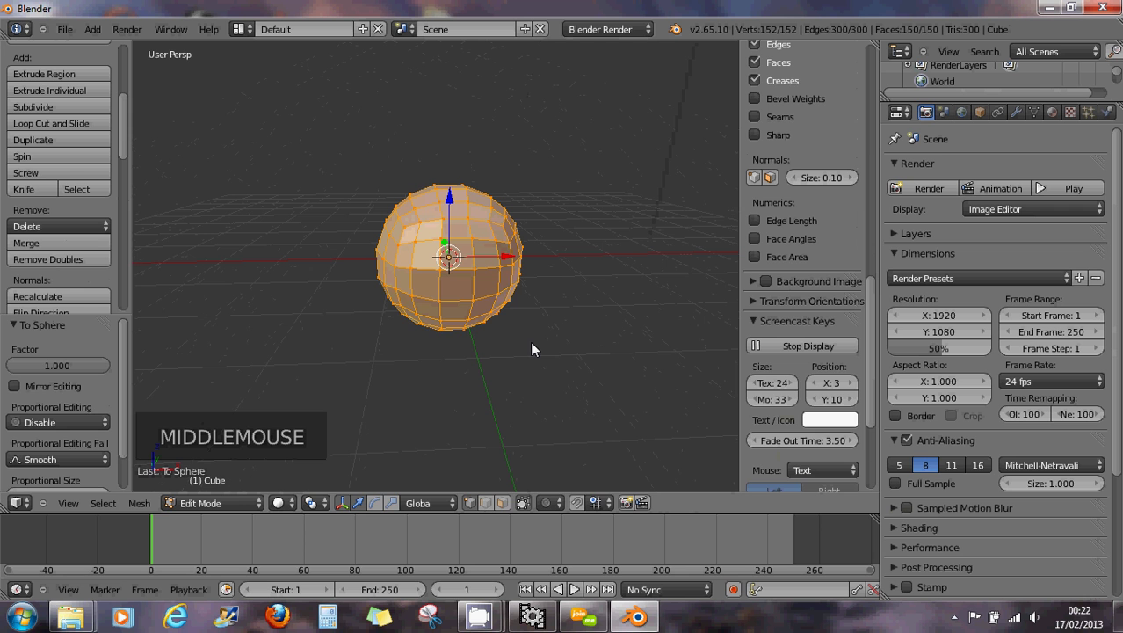
pyautogui.press('Tab')
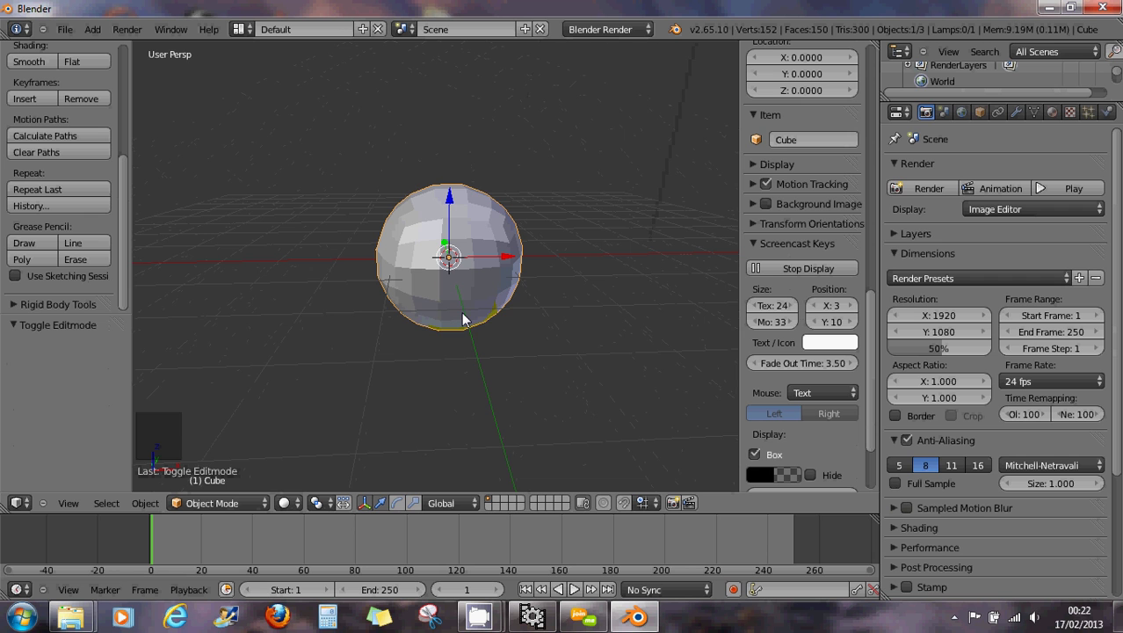
# - Add a lattice at the sphere's centre and scale it up by a factor of about 2.468
pyautogui.hotkey('shift', 'a')
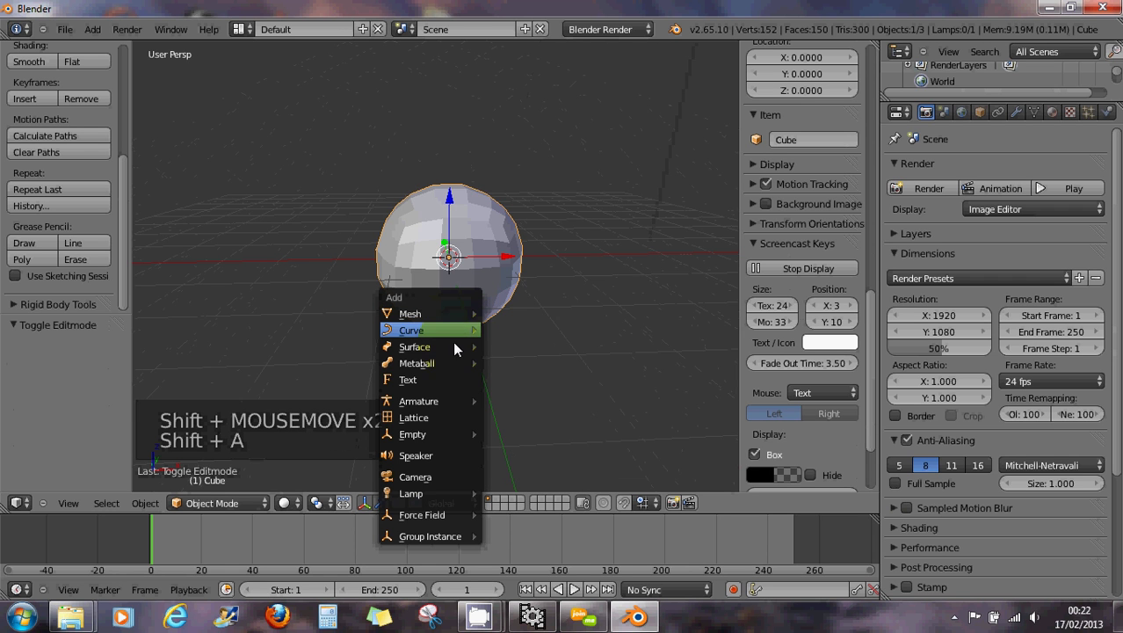
pyautogui.click(418, 420)
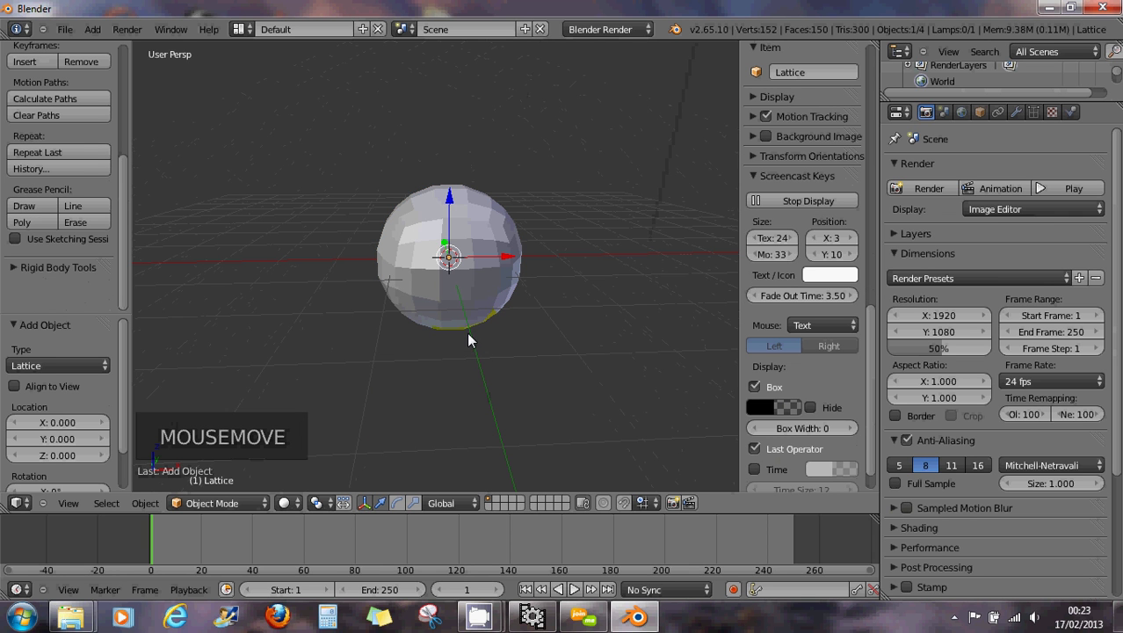
pyautogui.press('s')
pyautogui.press('s')
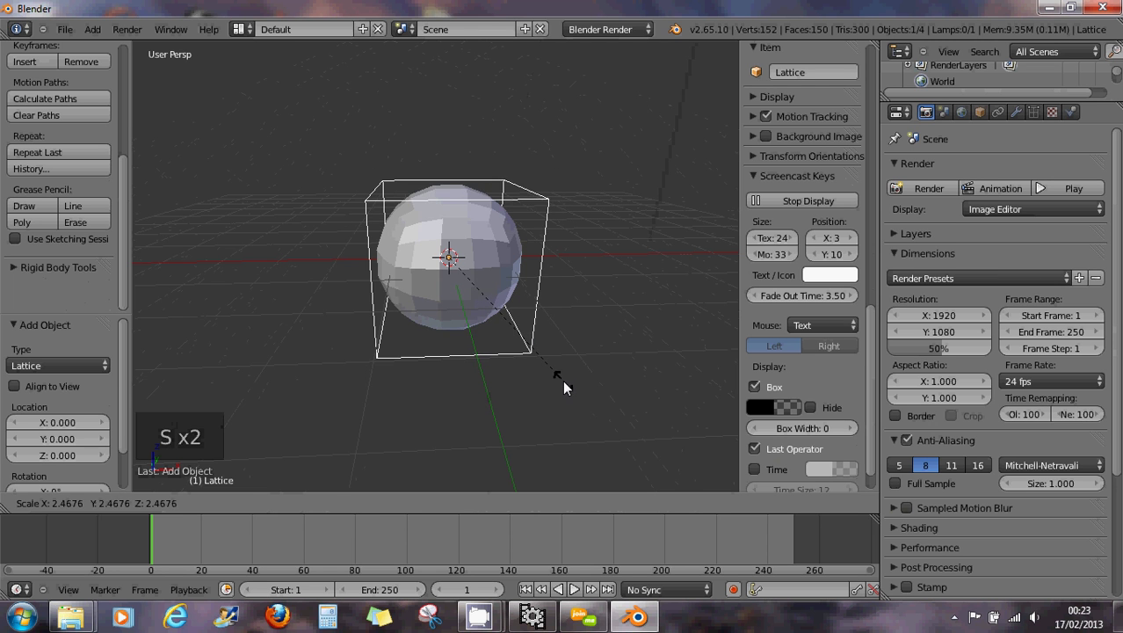
pyautogui.click(563, 380)
# - Enlarge the lattice by a further factor of about 1.075 to enclose the sphere, checking the fit from the right, front and top views
pyautogui.moveTo(545, 402); pyautogui.dragTo(540, 360, button='middle')
pyautogui.press('KP_3')
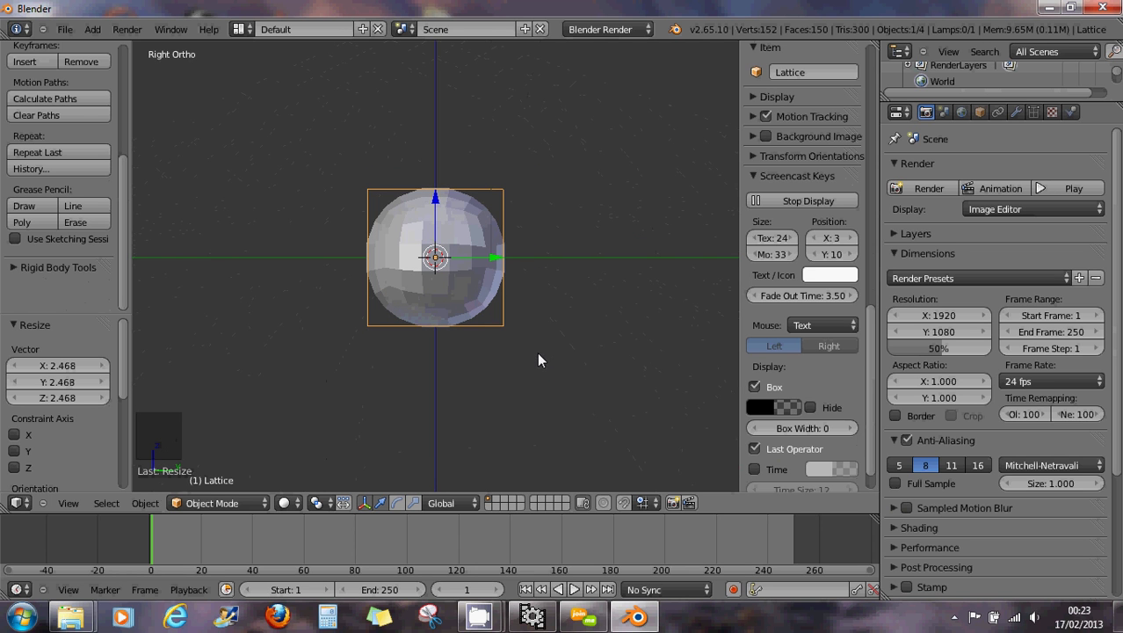
pyautogui.press('s')
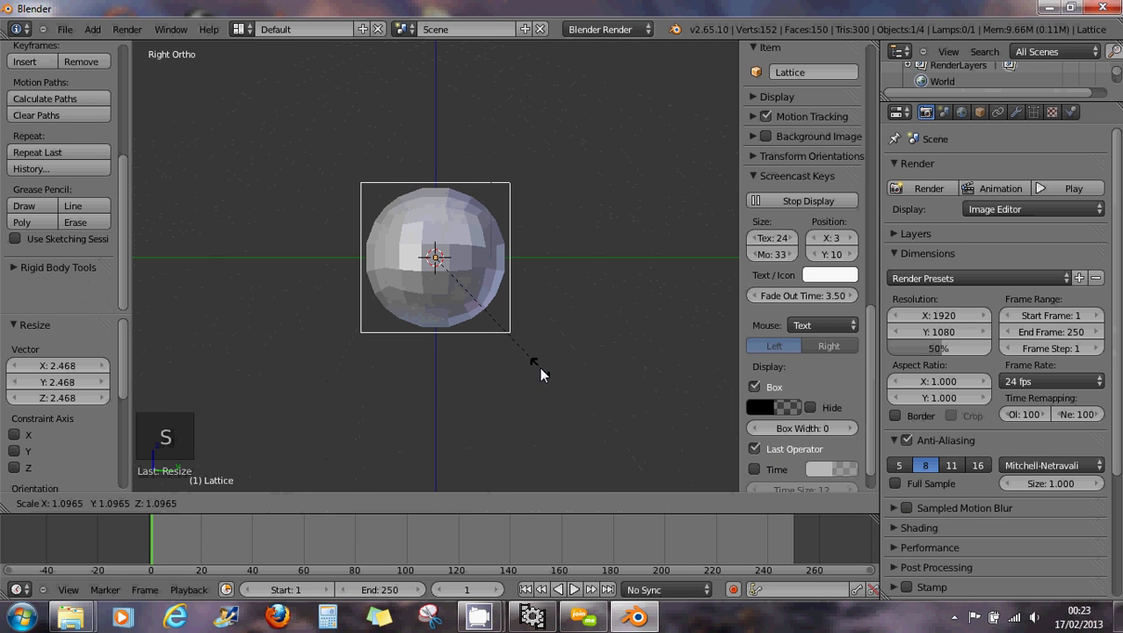
pyautogui.click(539, 364)
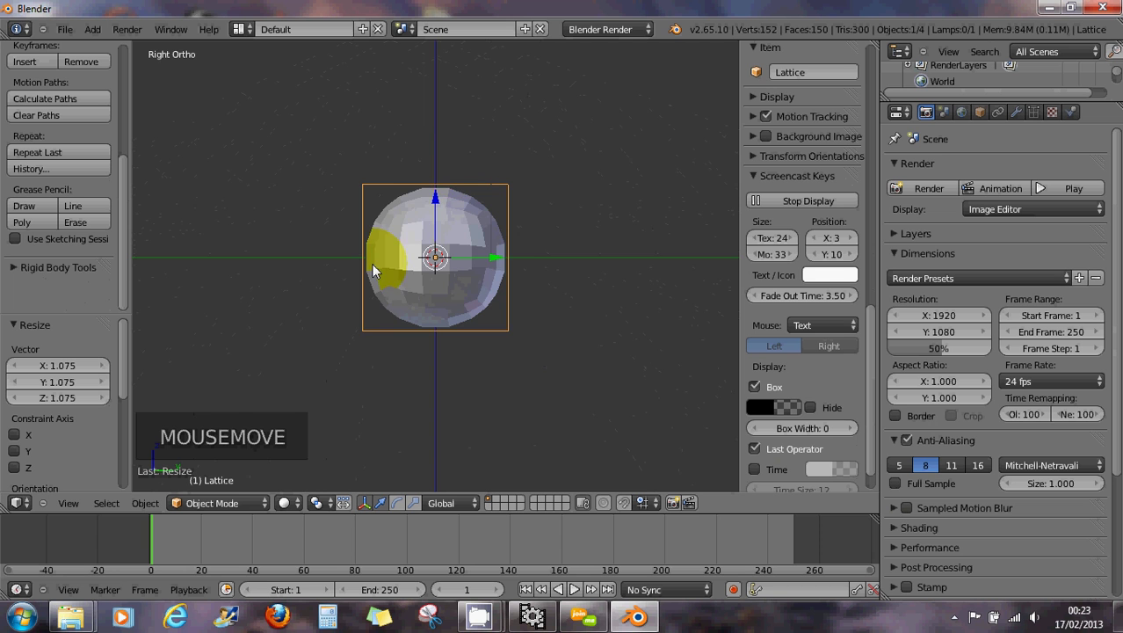
pyautogui.moveTo(561, 299); pyautogui.dragTo(378, 302, button='middle')
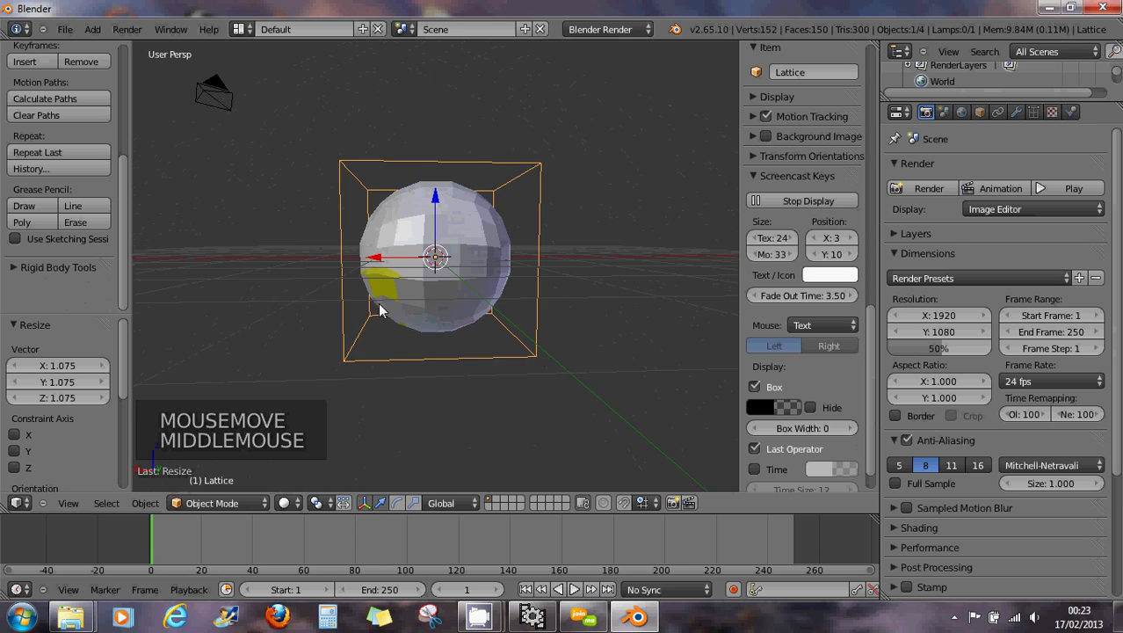
pyautogui.press('KP_1')
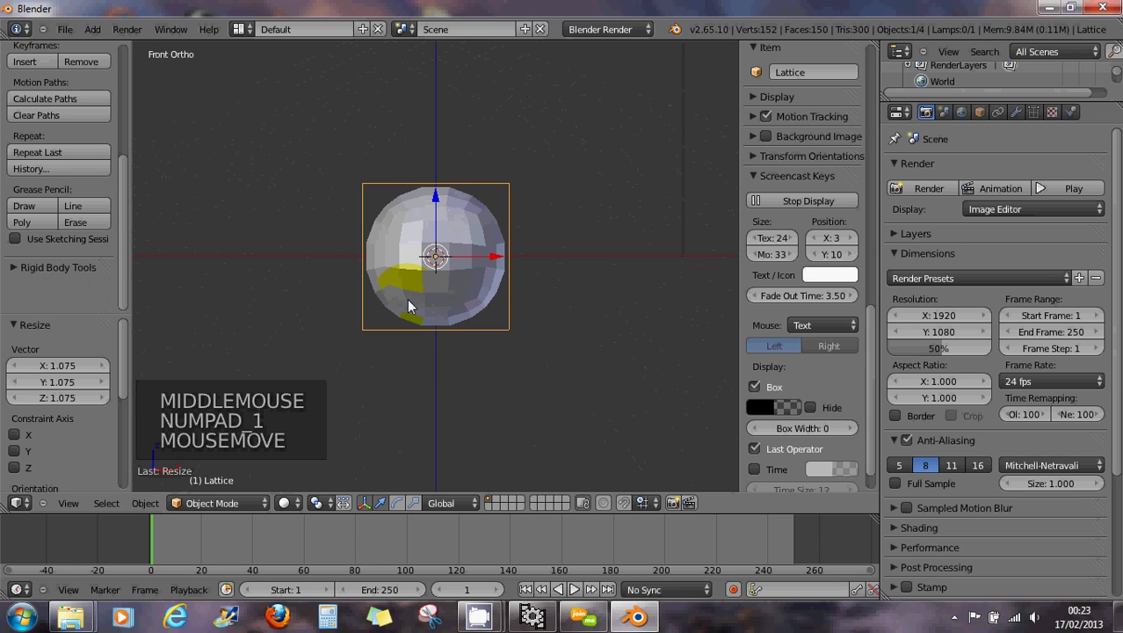
pyautogui.press('KP_3')
pyautogui.press('KP_7')
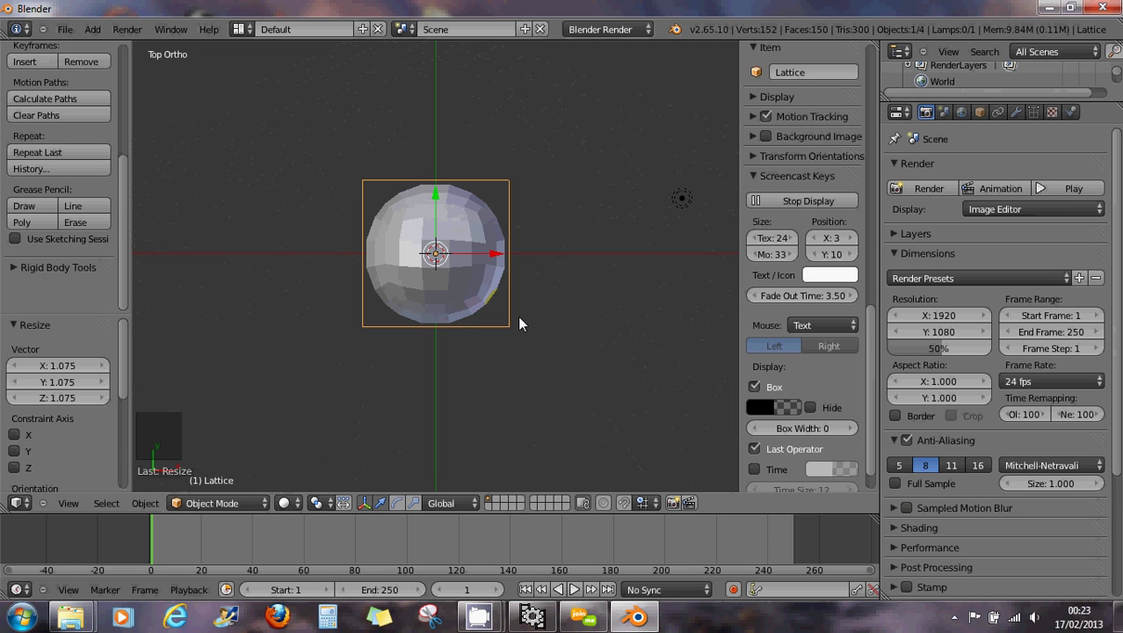
# - Add a Lattice modifier to the sphere and assign the Lattice object as its deformer
pyautogui.rightClick(464, 284)
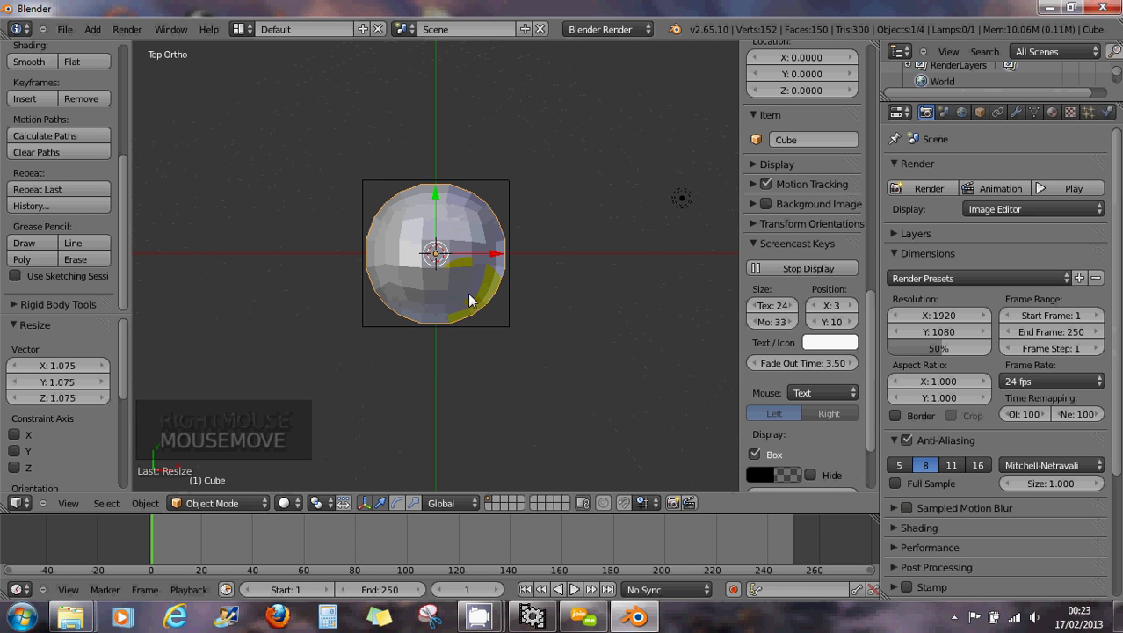
pyautogui.click(1015, 113)
pyautogui.click(922, 170)
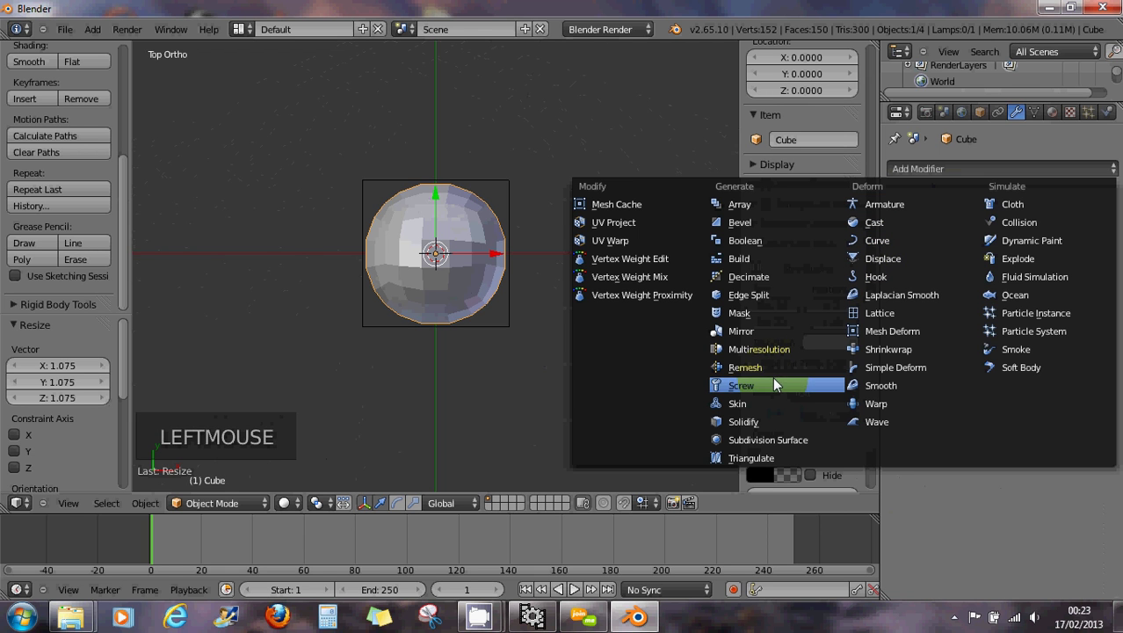
pyautogui.click(876, 315)
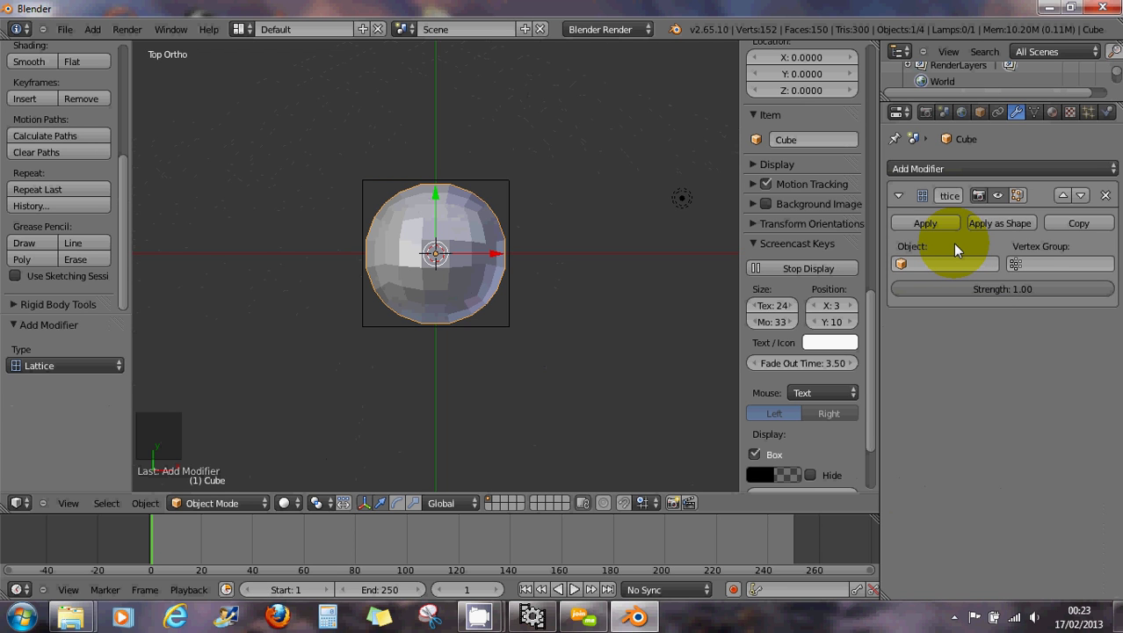
pyautogui.click(901, 266)
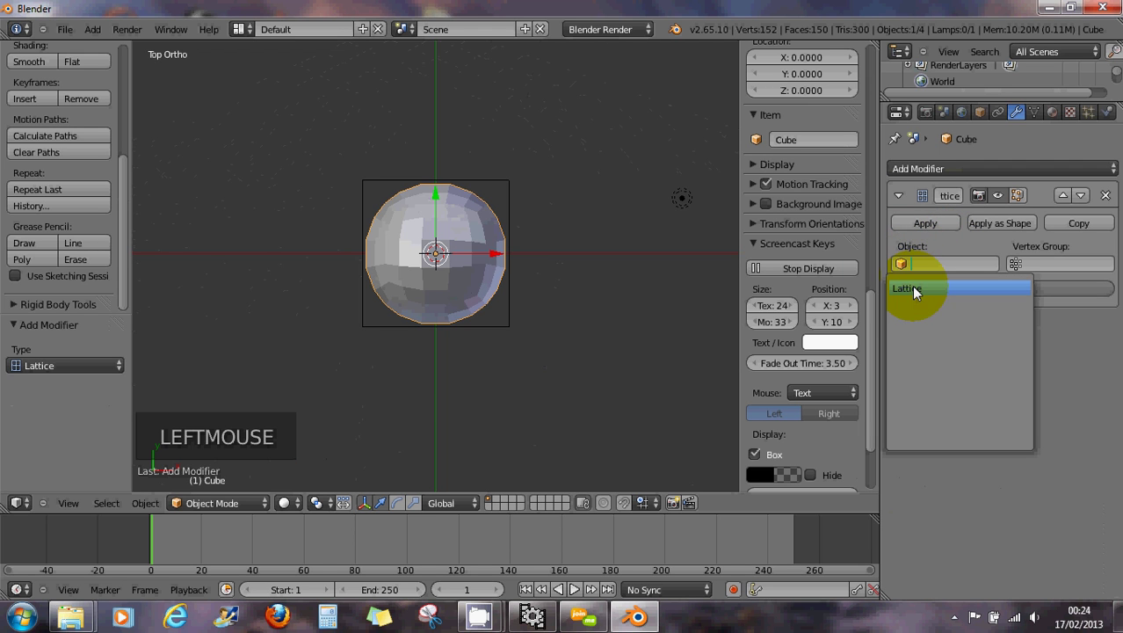
pyautogui.click(910, 287)
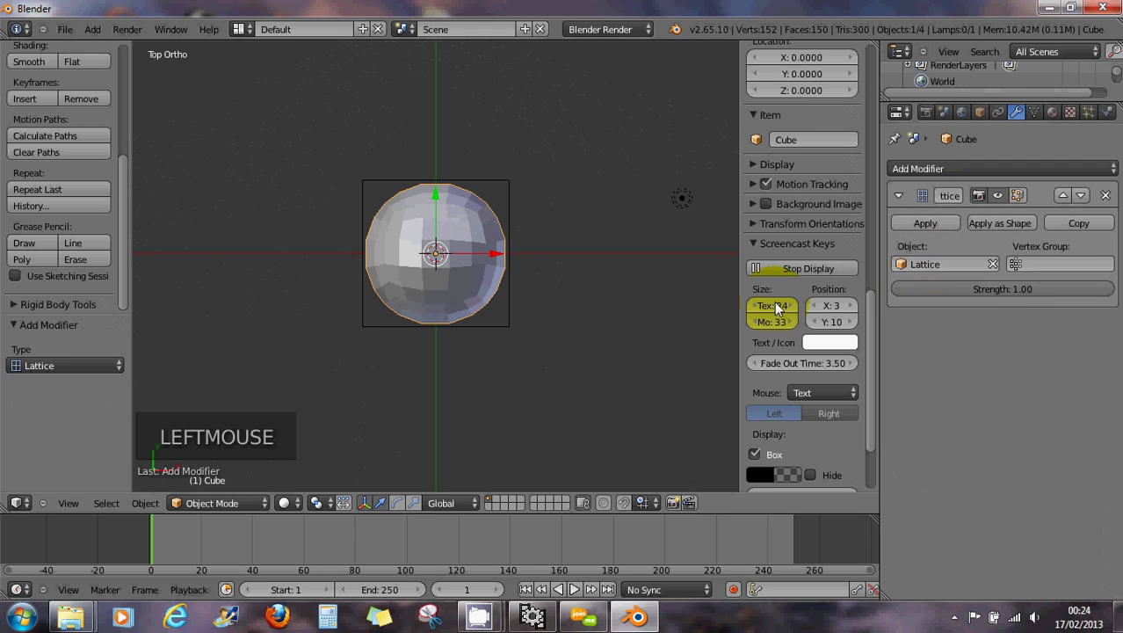
# - Check the object settings of the lattice and the sphere, and the sphere's Lattice modifier
pyautogui.rightClick(513, 326)
pyautogui.click(979, 112)
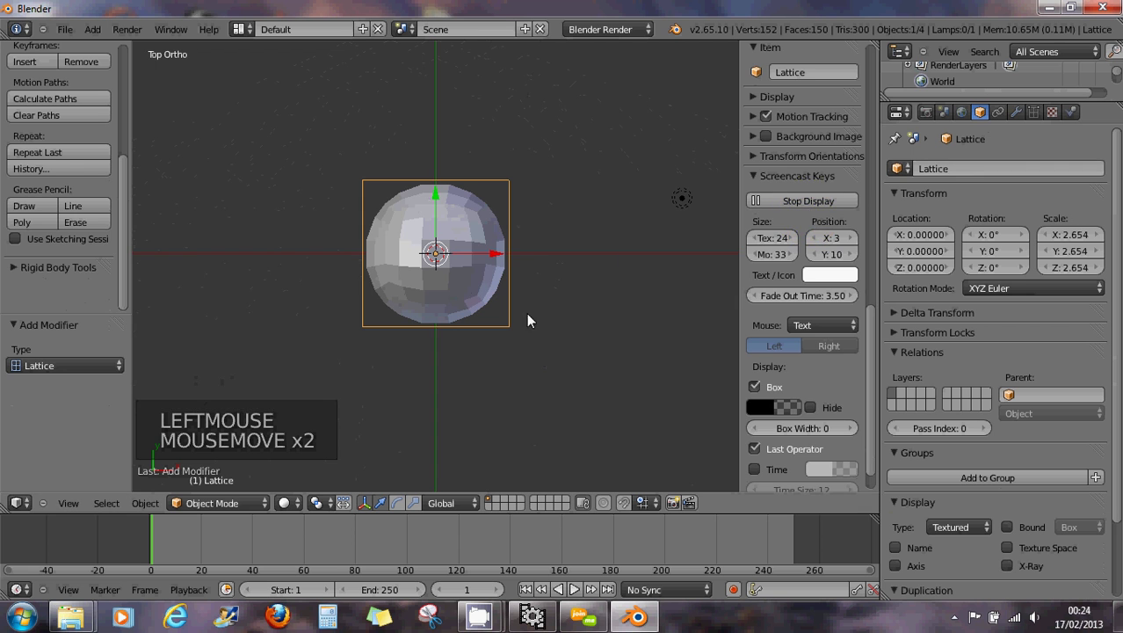
pyautogui.rightClick(471, 280)
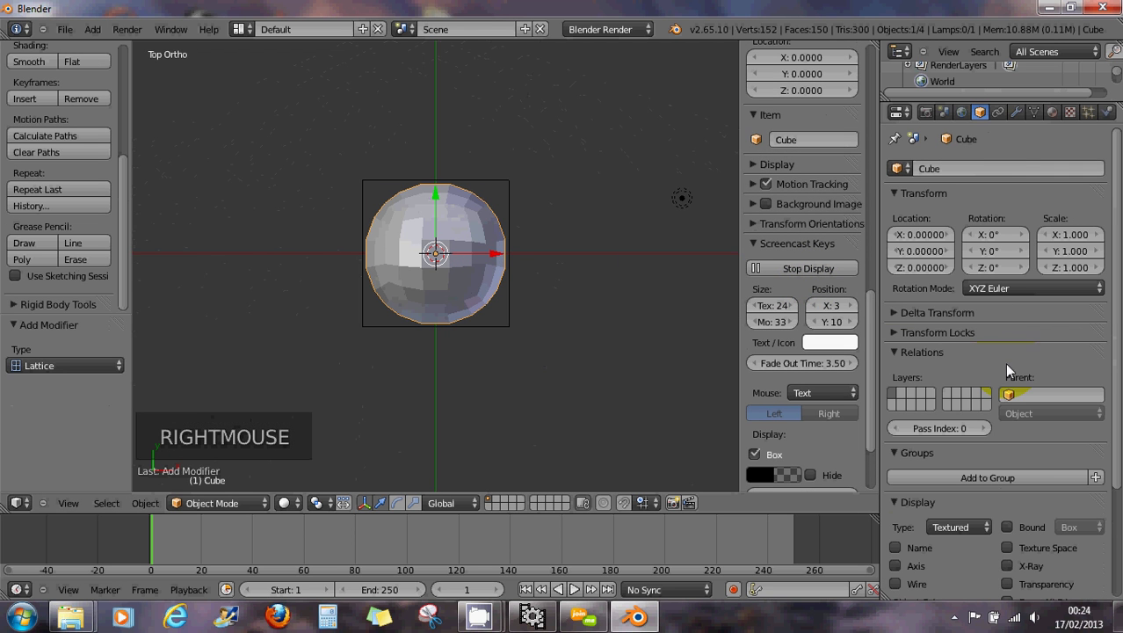
pyautogui.click(1014, 114)
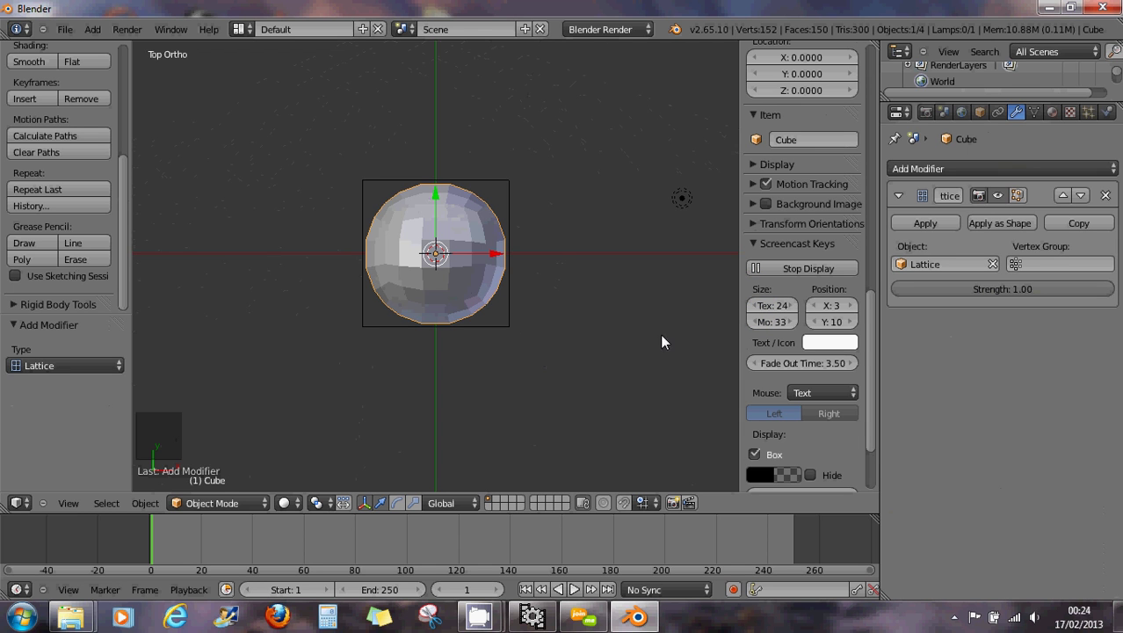
# - Select the lattice around the sphere and switch it to Edit Mode
pyautogui.rightClick(489, 326)
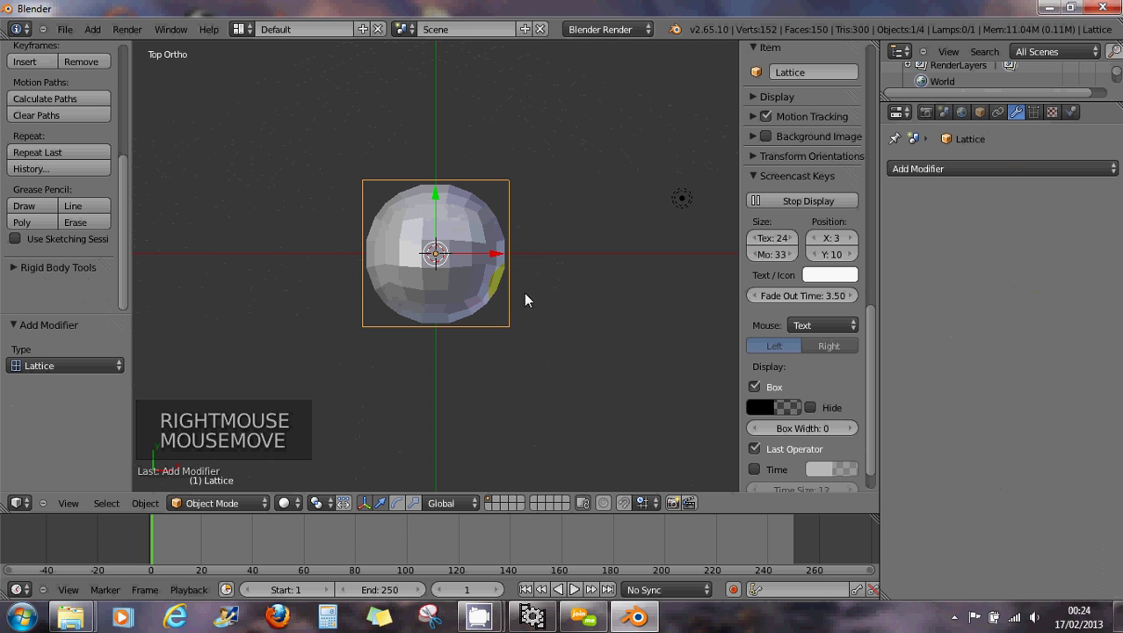
pyautogui.click(258, 502)
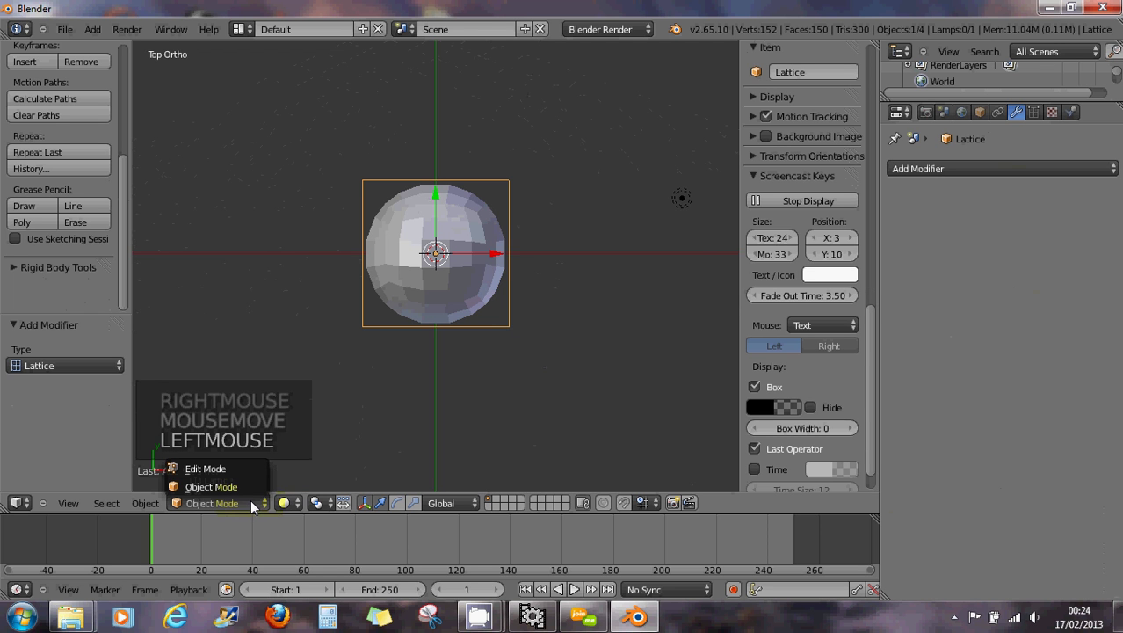
pyautogui.click(252, 467)
# - Try pulling two neighbouring lattice corners outward, moving the second by about X 2.883, Y 0.711 and Z 0.434
pyautogui.moveTo(545, 351); pyautogui.dragTo(552, 262, button='middle')
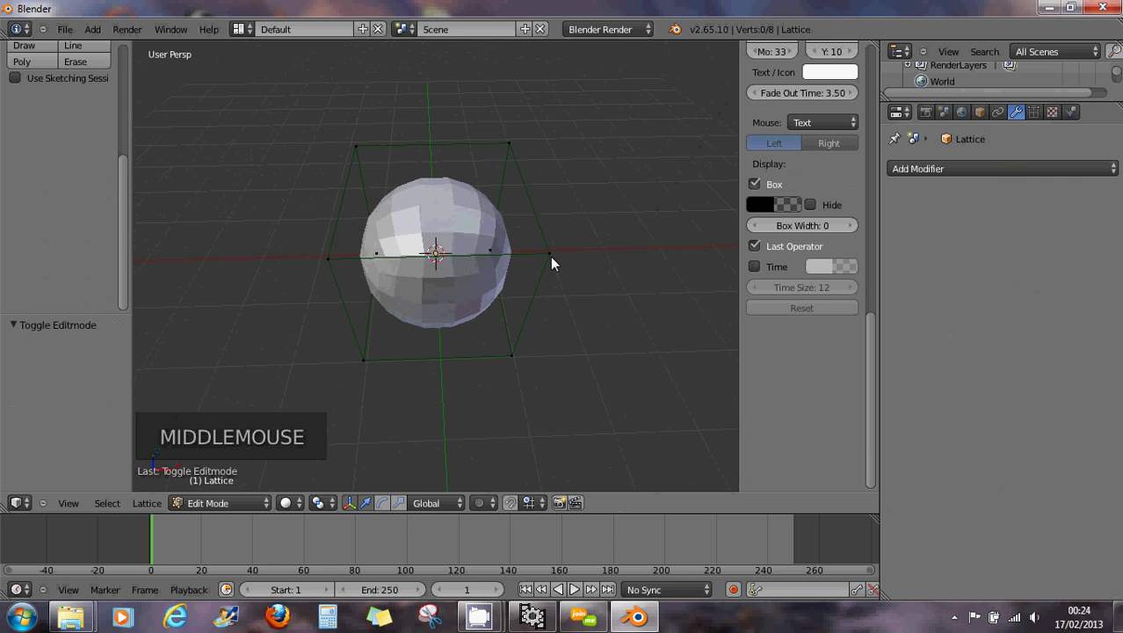
pyautogui.scroll(-5, 519, 167)
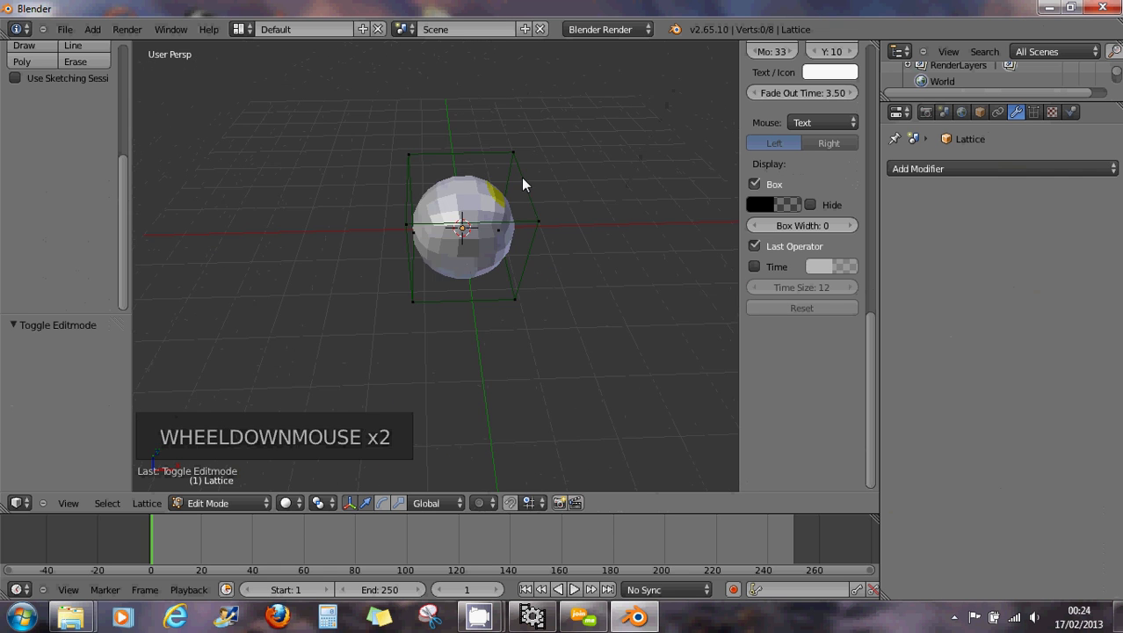
pyautogui.moveTo(529, 182); pyautogui.dragTo(519, 183, button='middle')
pyautogui.rightClick(532, 165)
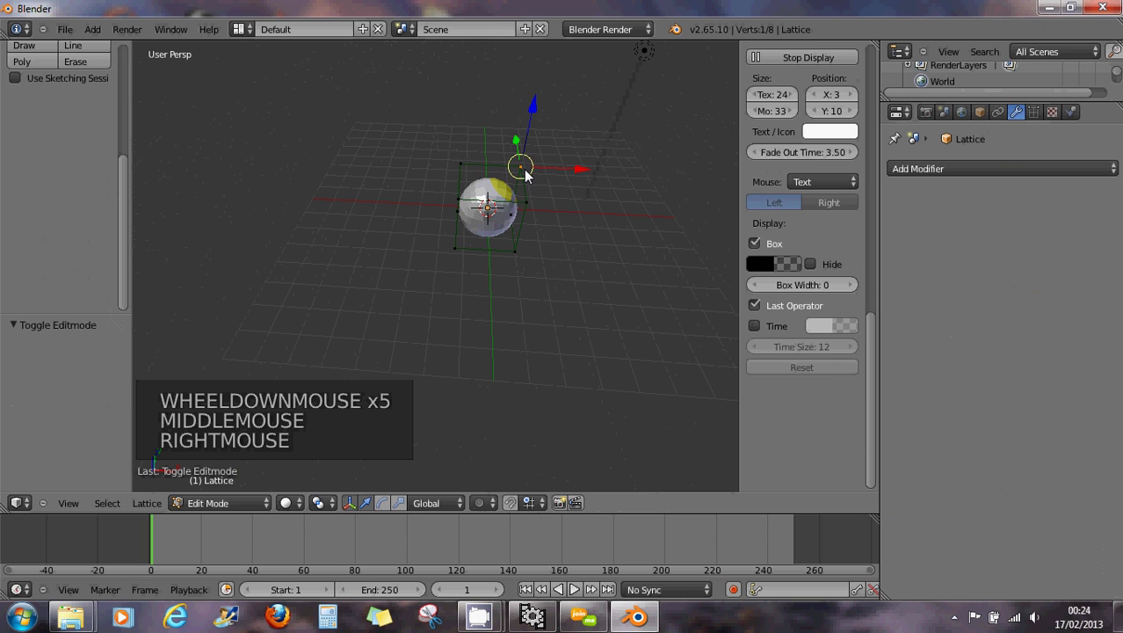
pyautogui.moveTo(539, 170); pyautogui.dragTo(583, 107)
pyautogui.rightClick(533, 209)
pyautogui.moveTo(533, 210); pyautogui.dragTo(605, 197)
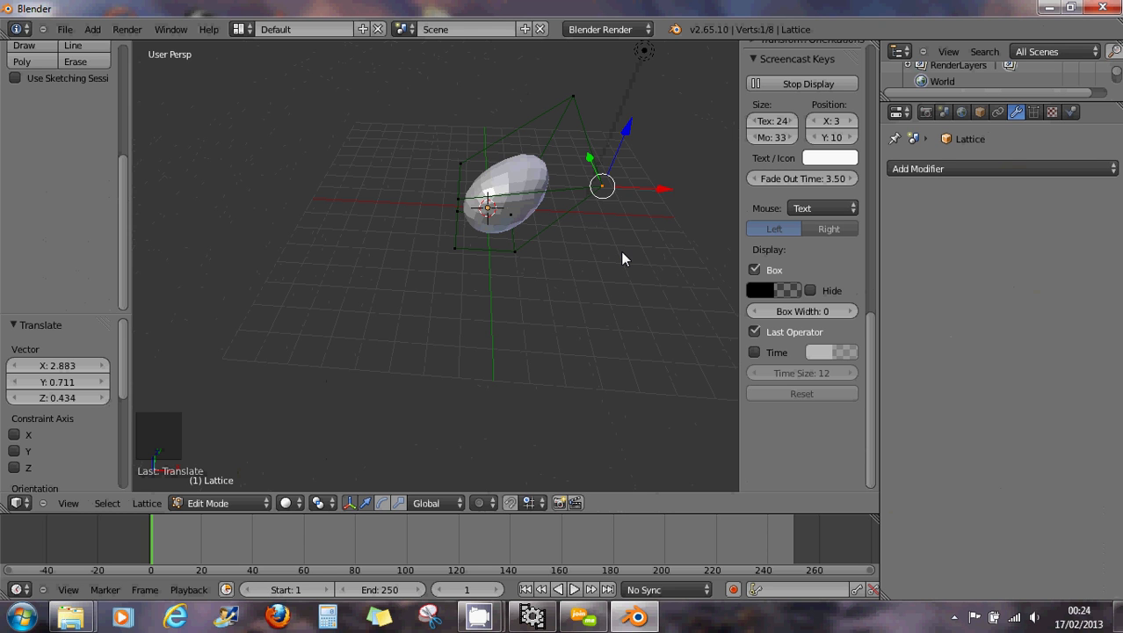
# - Undo the moves of both lattice corner points
pyautogui.hotkey('ctrl', 'z')
pyautogui.hotkey('ctrl', 'z')
pyautogui.hotkey('ctrl', 'z')
pyautogui.hotkey('ctrl', 'z')
pyautogui.hotkey('ctrl', 'z')
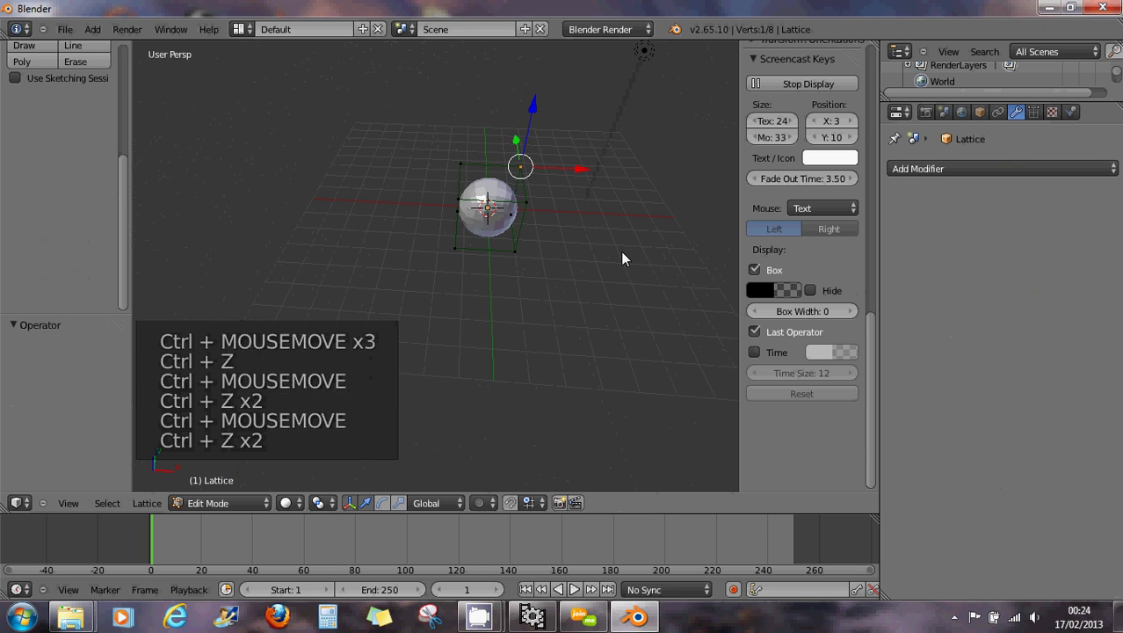
# - Select the two upper lattice corners on the positive X side and move them about 6.680 along X
pyautogui.scroll(2, 615, 249)
pyautogui.moveTo(519, 238); pyautogui.dragTo(514, 167, button='middle')
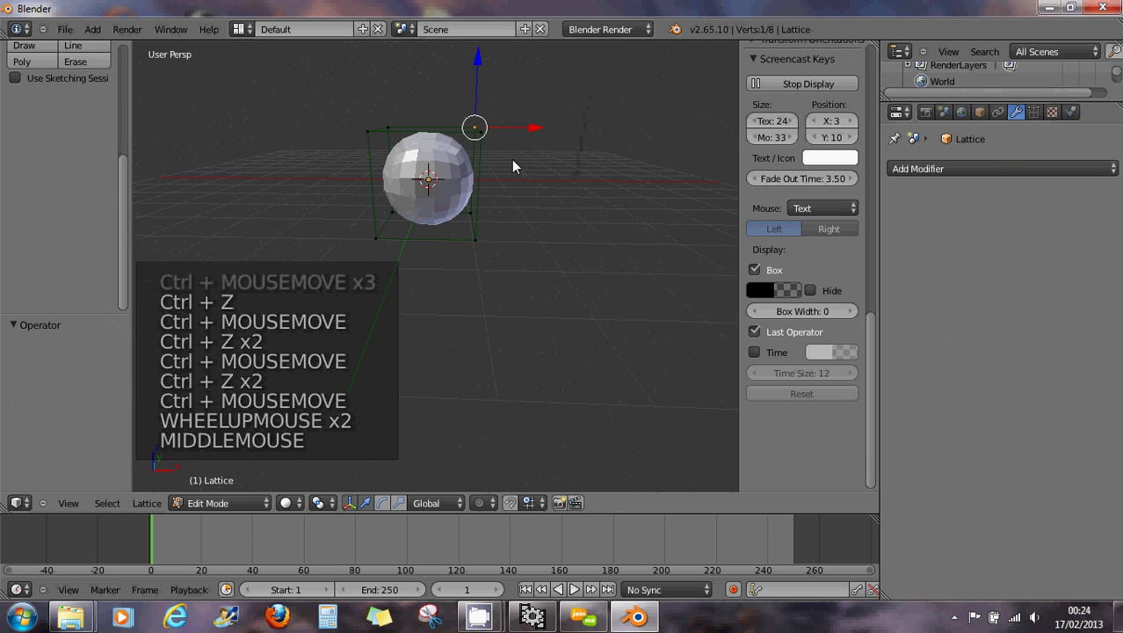
pyautogui.keyDown('shift'); pyautogui.rightClick(490, 142); pyautogui.keyUp('shift')
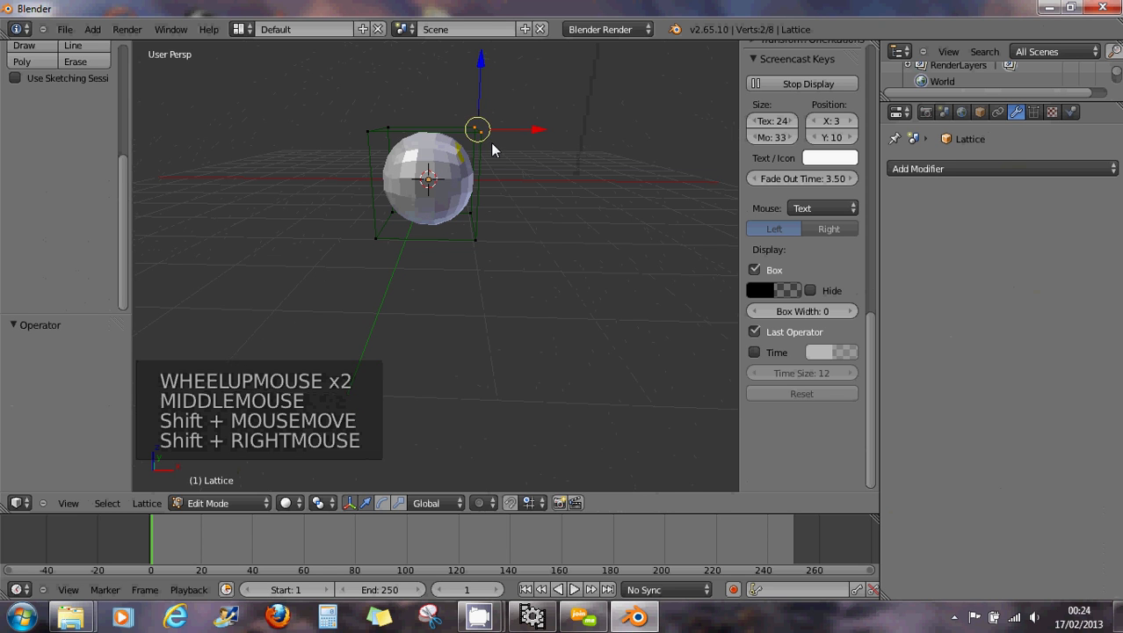
pyautogui.moveTo(484, 76); pyautogui.dragTo(173, 171)
pyautogui.scroll(-2, 490, 199)
pyautogui.moveTo(492, 203); pyautogui.dragTo(586, 169, button='middle')
pyautogui.middleClick(479, 188)
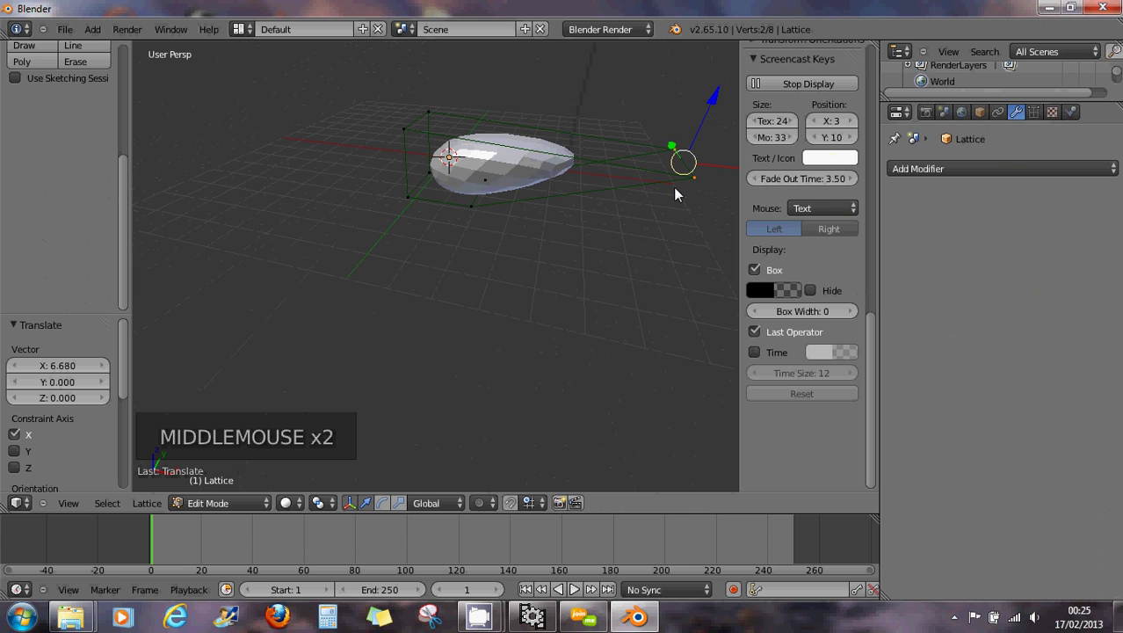
# - Display the lattice's data settings and reset the stretched lattice to its even shape with Make Regular
pyautogui.click(1033, 113)
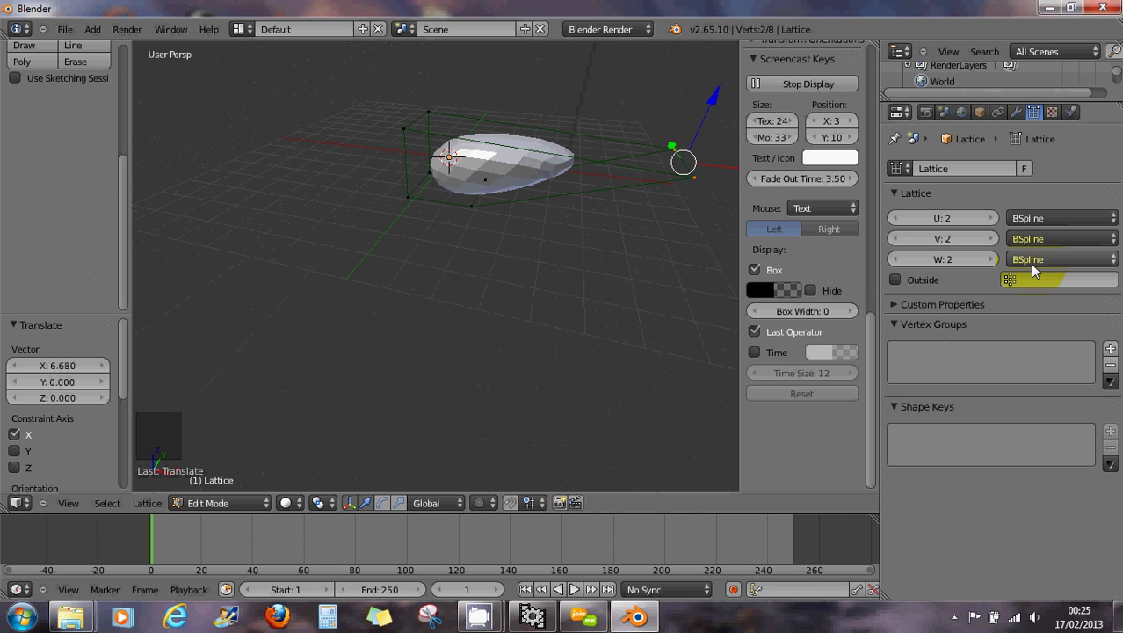
pyautogui.scroll(2, 608, 168)
pyautogui.moveTo(607, 164); pyautogui.dragTo(614, 133, button='middle')
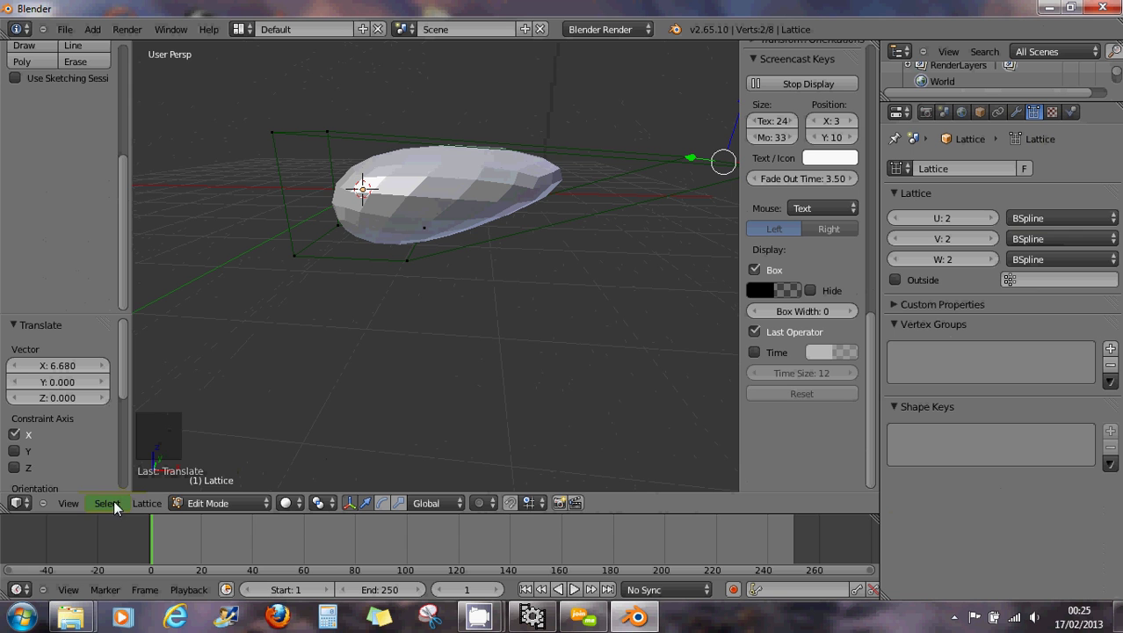
pyautogui.click(146, 503)
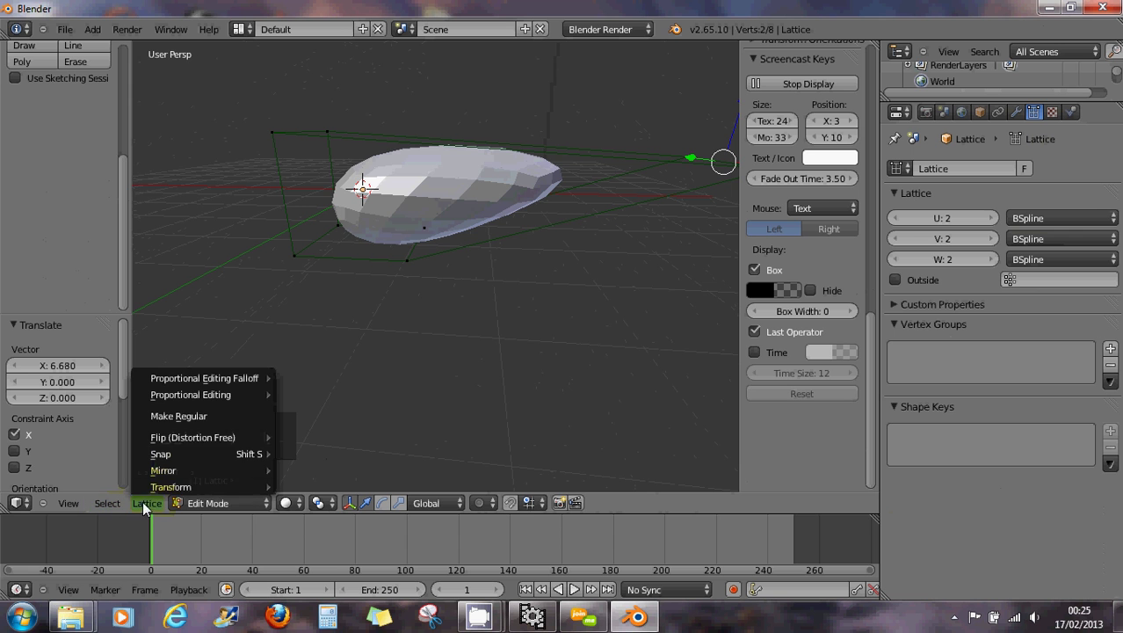
pyautogui.click(175, 416)
pyautogui.moveTo(298, 284); pyautogui.dragTo(337, 287, button='middle')
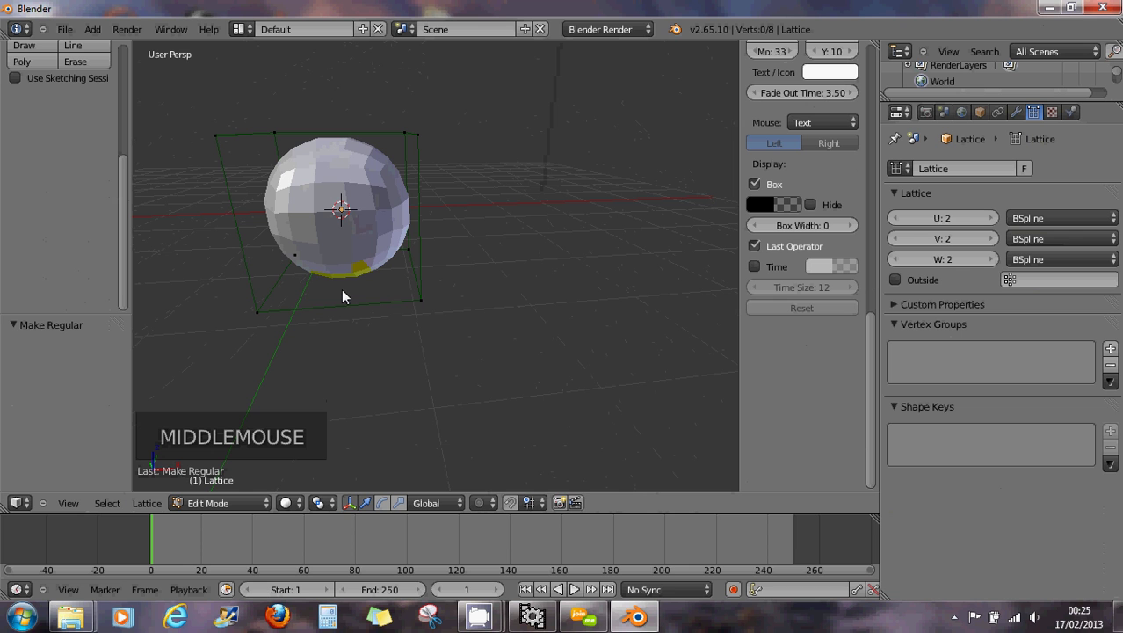
pyautogui.moveTo(350, 266); pyautogui.dragTo(332, 249, button='middle')
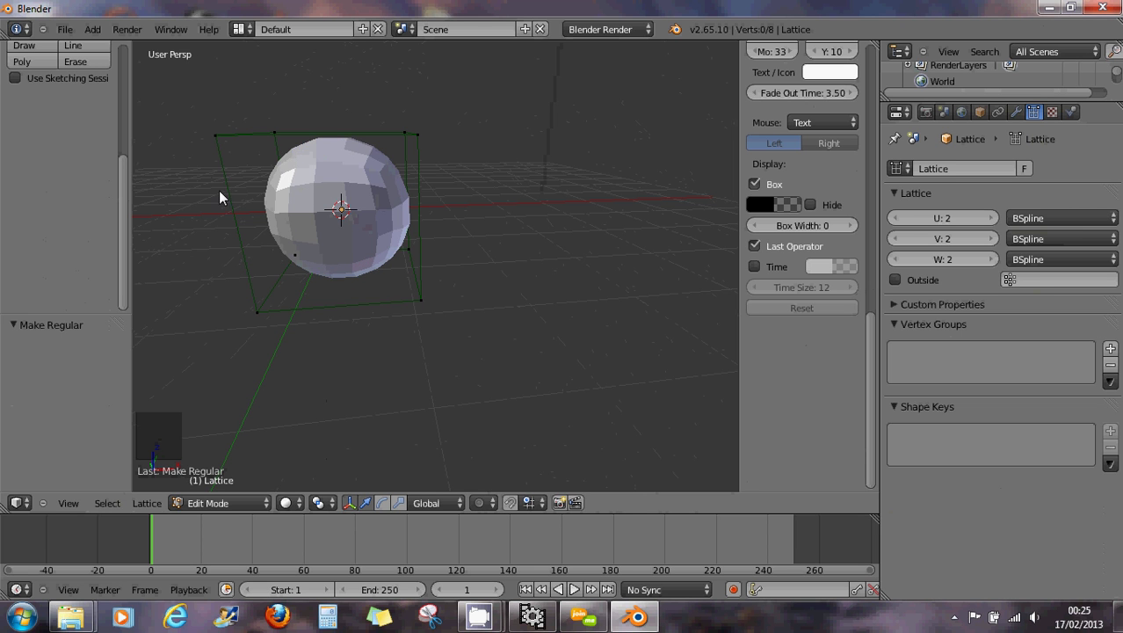
# - Increase the lattice's U, V and W resolution to 4 each
pyautogui.click(989, 219)
pyautogui.click(991, 220)
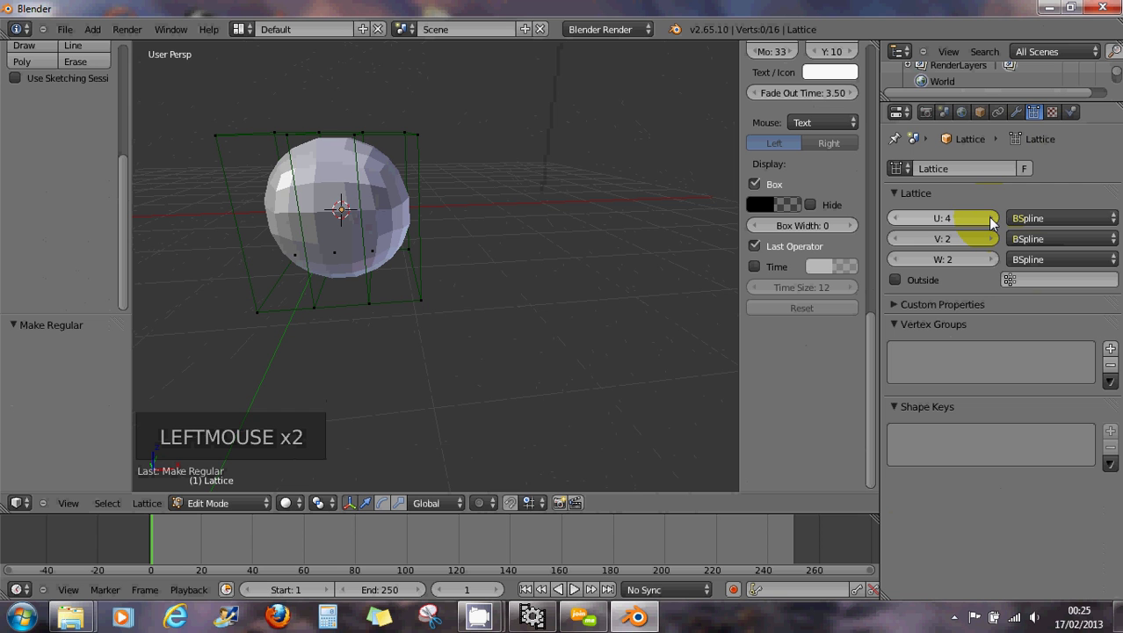
pyautogui.moveTo(632, 223); pyautogui.dragTo(361, 139, button='middle')
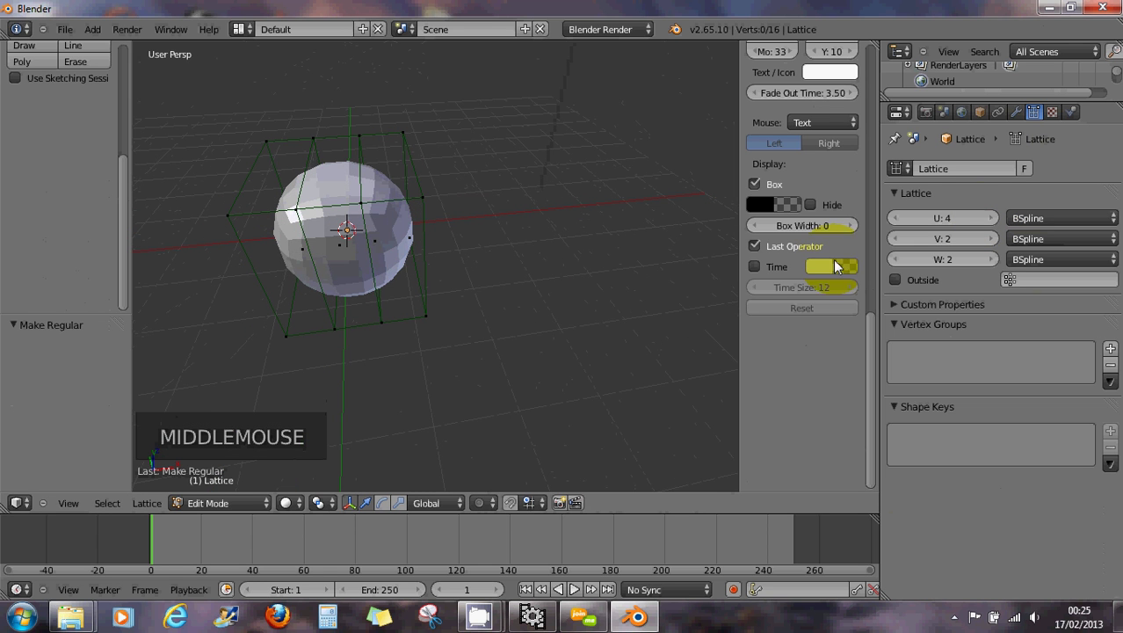
pyautogui.click(990, 239)
pyautogui.click(992, 239)
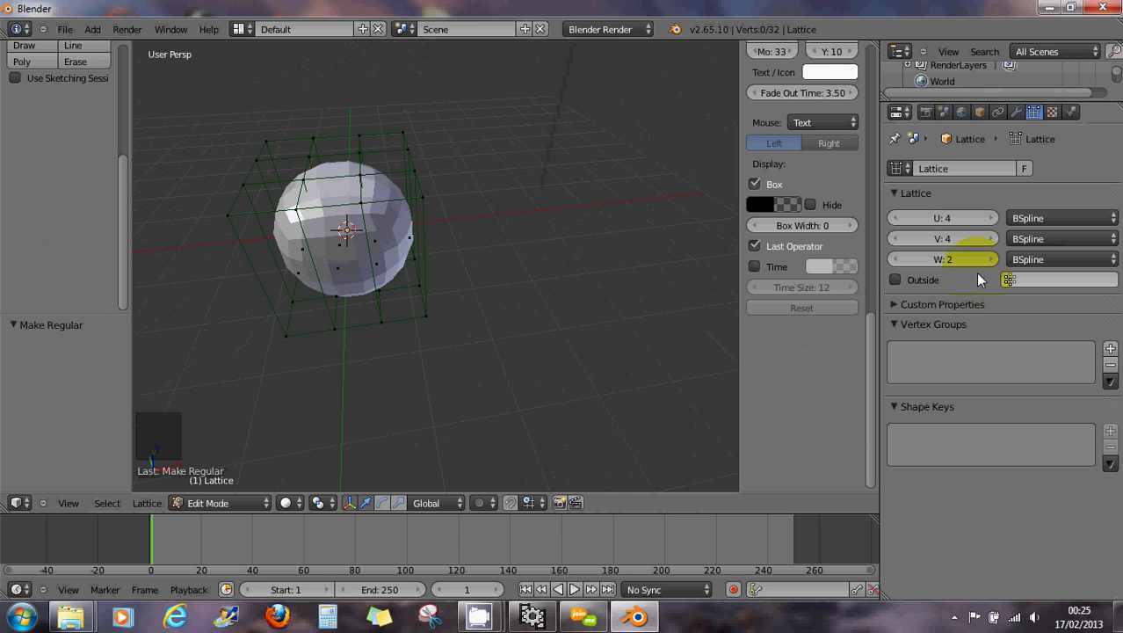
pyautogui.moveTo(596, 291); pyautogui.dragTo(597, 220, button='middle')
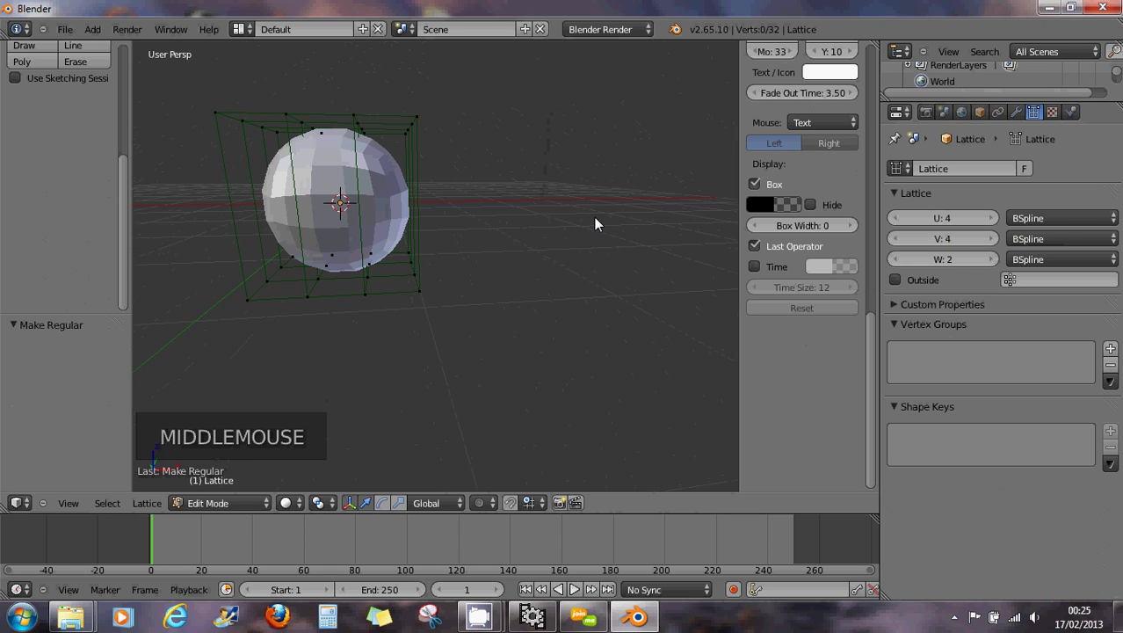
pyautogui.click(988, 259)
pyautogui.click(989, 260)
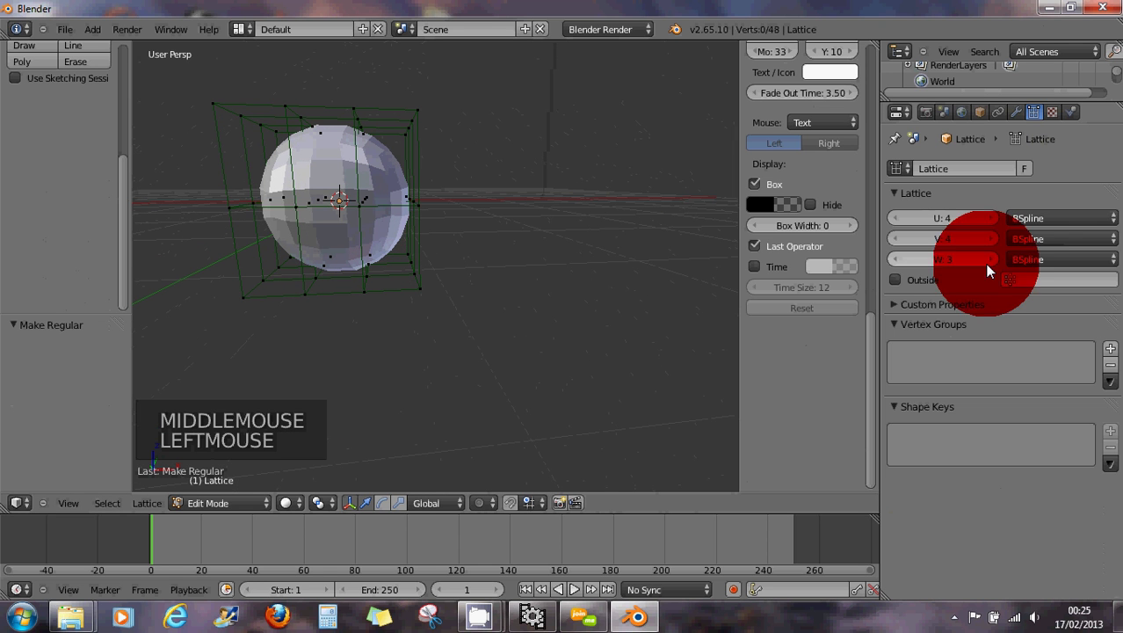
# - Select the four middle points on the lattice's positive X face and move them about 3.875 along X
pyautogui.moveTo(496, 200); pyautogui.dragTo(411, 194, button='middle')
pyautogui.rightClick(407, 149)
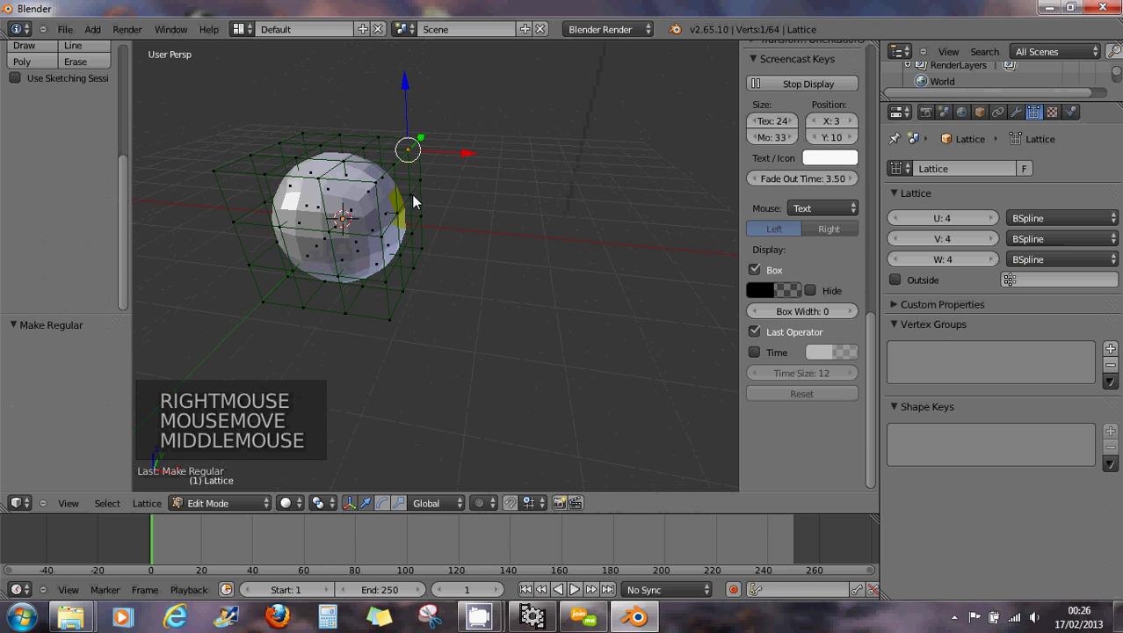
pyautogui.rightClick(409, 196)
pyautogui.keyDown('shift'); pyautogui.rightClick(407, 232); pyautogui.keyUp('shift')
pyautogui.keyDown('shift'); pyautogui.rightClick(400, 254); pyautogui.keyUp('shift')
pyautogui.keyDown('shift'); pyautogui.rightClick(411, 242); pyautogui.keyUp('shift')
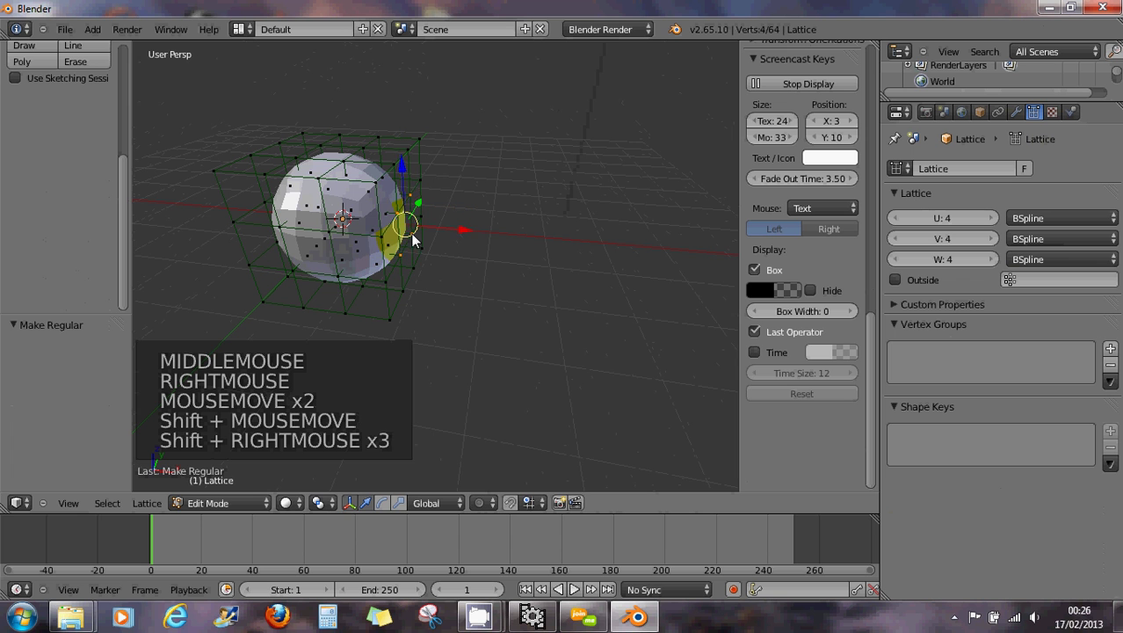
pyautogui.moveTo(459, 231); pyautogui.dragTo(672, 236)
pyautogui.moveTo(639, 257); pyautogui.dragTo(541, 274, button='middle')
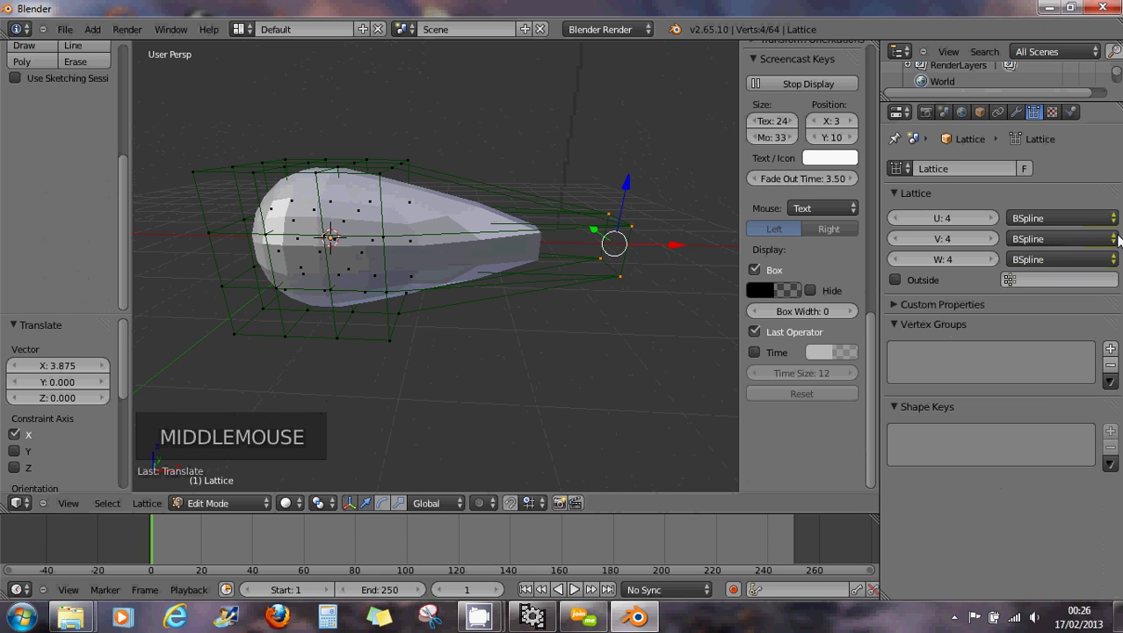
# - Try other interpolation types on the lattice while in Edit Mode: Linear for U, Cardinal for V and W
pyautogui.click(1100, 219)
pyautogui.click(1076, 205)
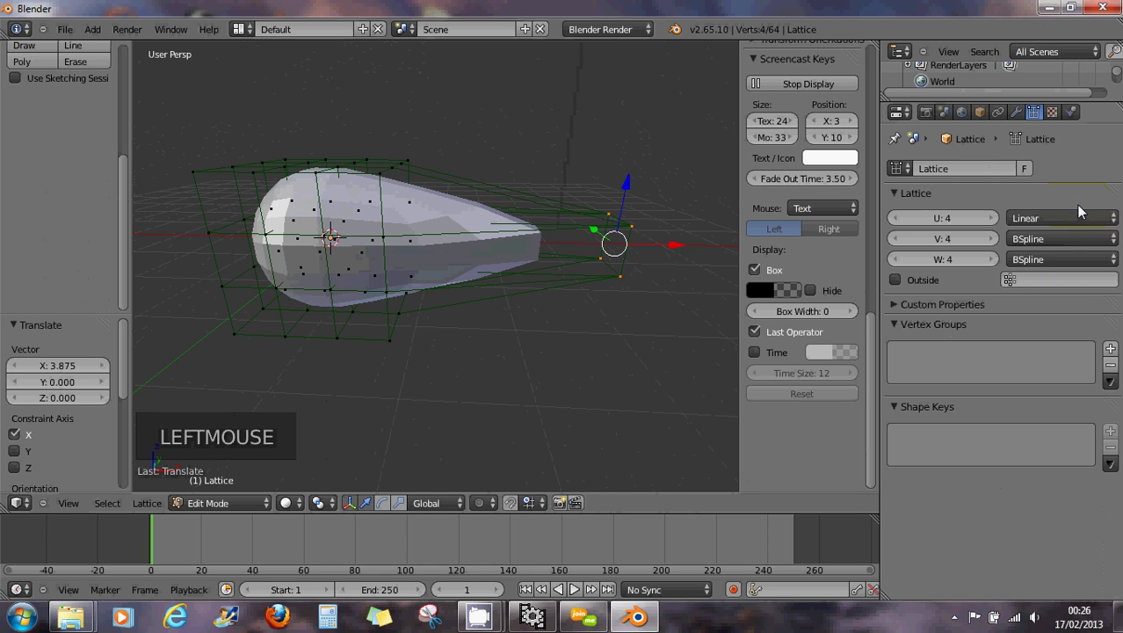
pyautogui.click(1070, 236)
pyautogui.click(1062, 219)
pyautogui.click(1062, 260)
pyautogui.click(1052, 224)
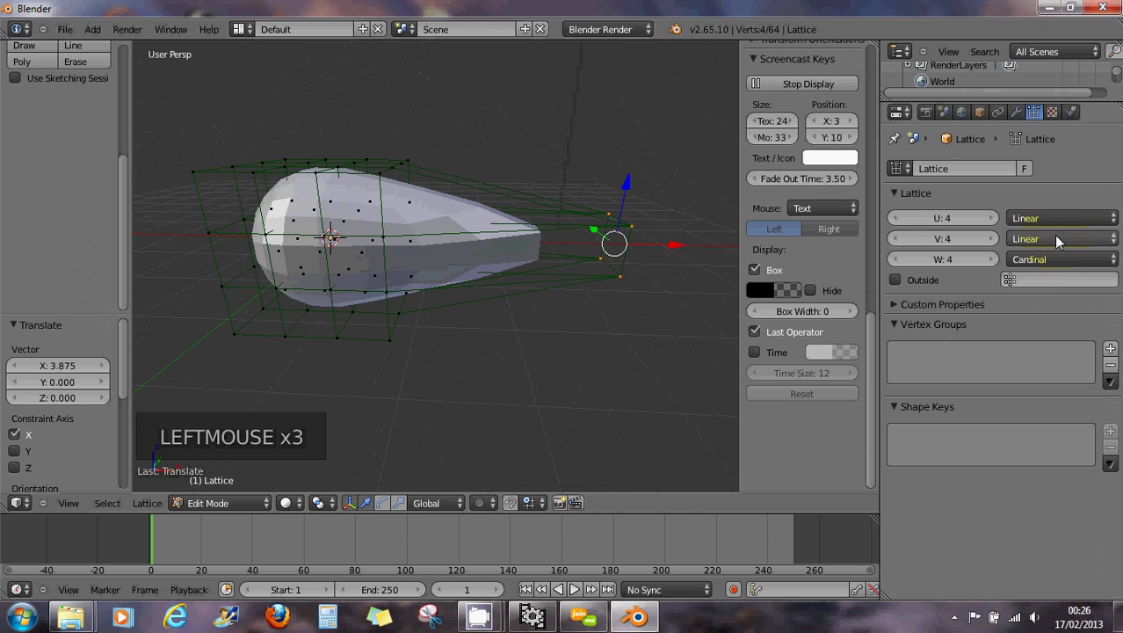
pyautogui.click(1054, 233)
pyautogui.click(1045, 202)
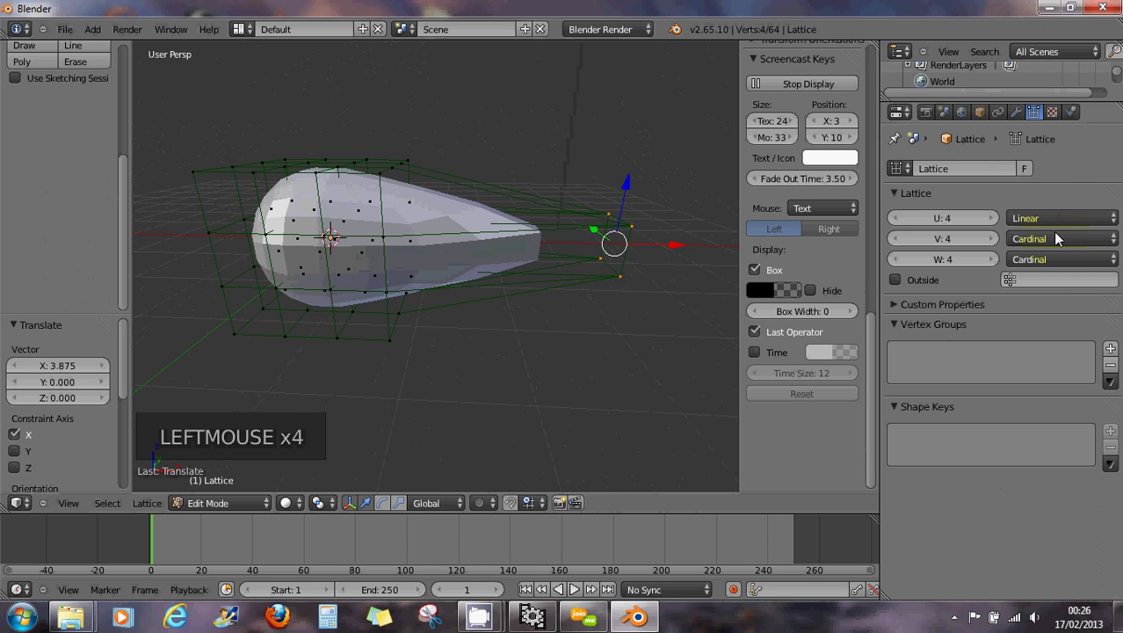
# - Set the lattice's U, V and W interpolation back to BSpline
pyautogui.click(1052, 217)
pyautogui.click(1043, 181)
pyautogui.click(1042, 235)
pyautogui.click(1035, 184)
pyautogui.click(1034, 259)
pyautogui.click(1034, 208)
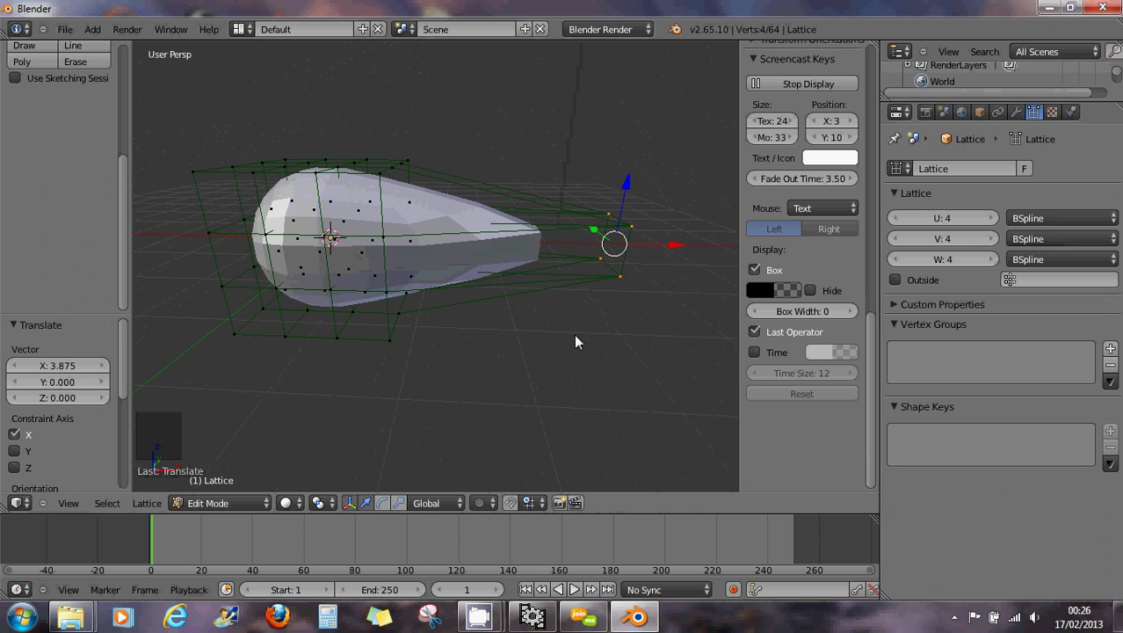
# - Return to Object Mode and set the lattice's U, V and W interpolation to Linear
pyautogui.click(207, 503)
pyautogui.click(210, 486)
pyautogui.keyDown('shift'); pyautogui.moveTo(471, 368); pyautogui.dragTo(440, 357, button='middle'); pyautogui.keyUp('shift')
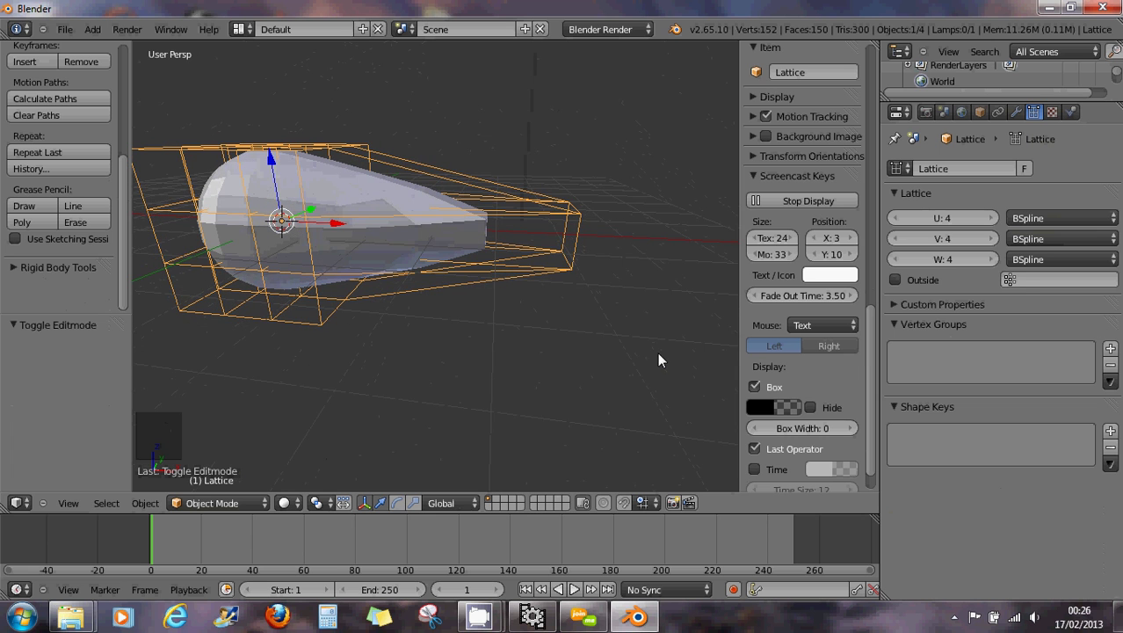
pyautogui.click(1089, 221)
pyautogui.click(1063, 202)
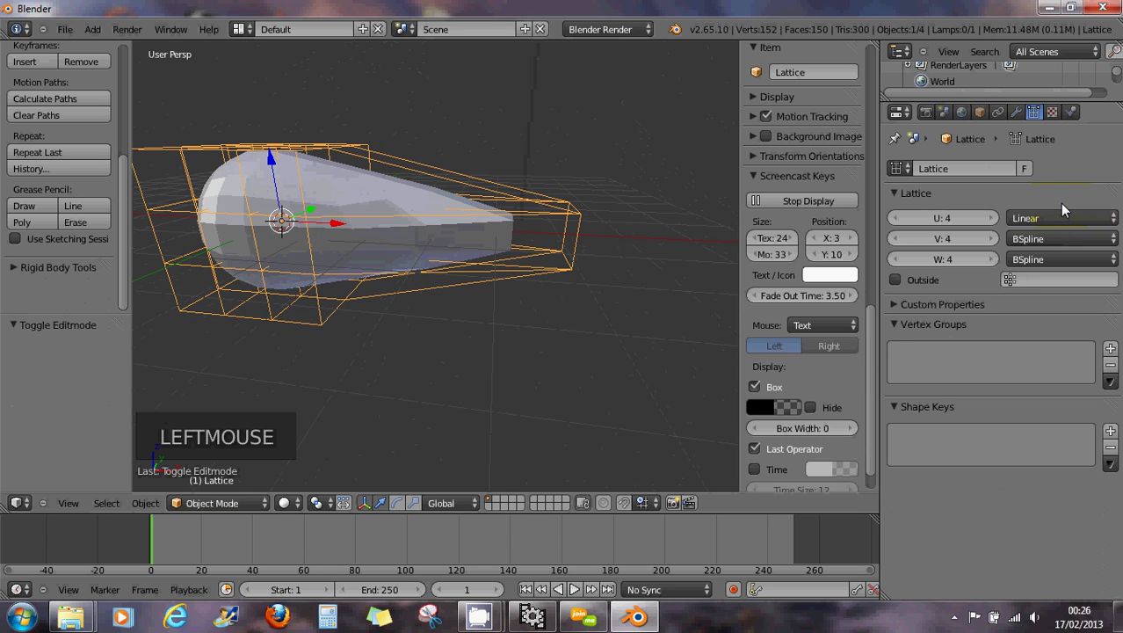
pyautogui.click(1061, 235)
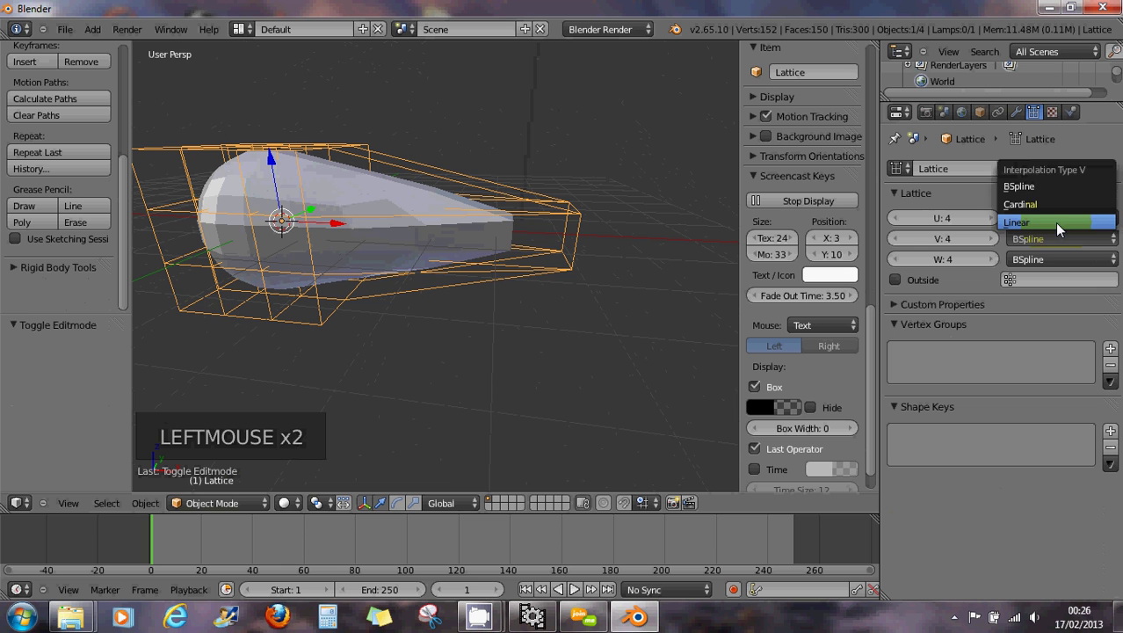
pyautogui.click(1055, 223)
pyautogui.click(1059, 258)
pyautogui.click(1046, 243)
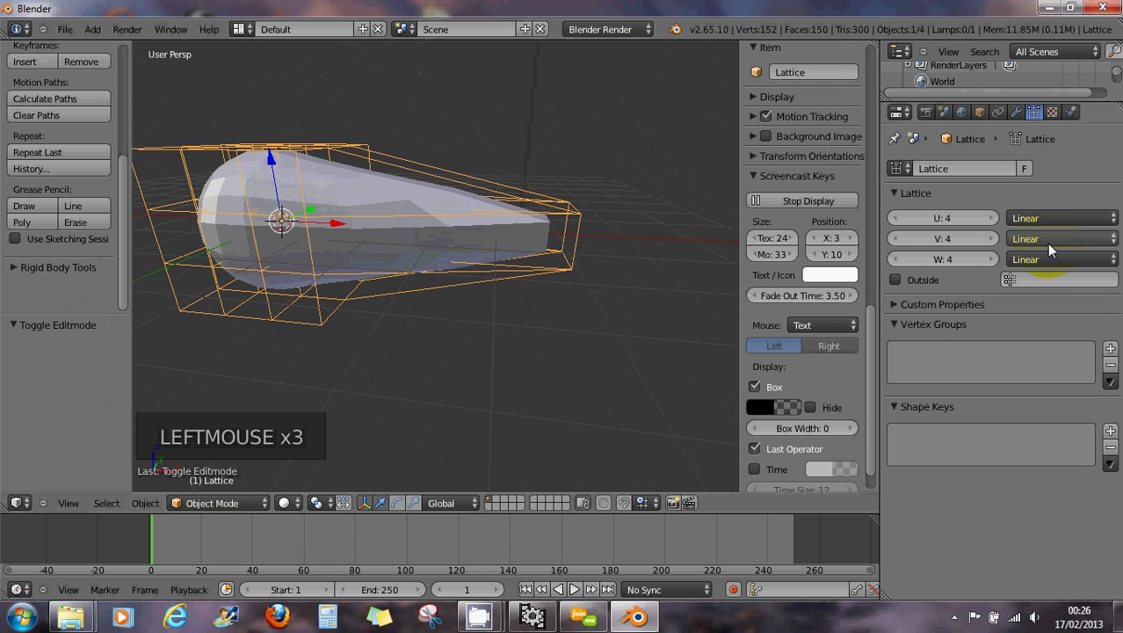
pyautogui.moveTo(642, 262); pyautogui.dragTo(576, 243, button='middle')
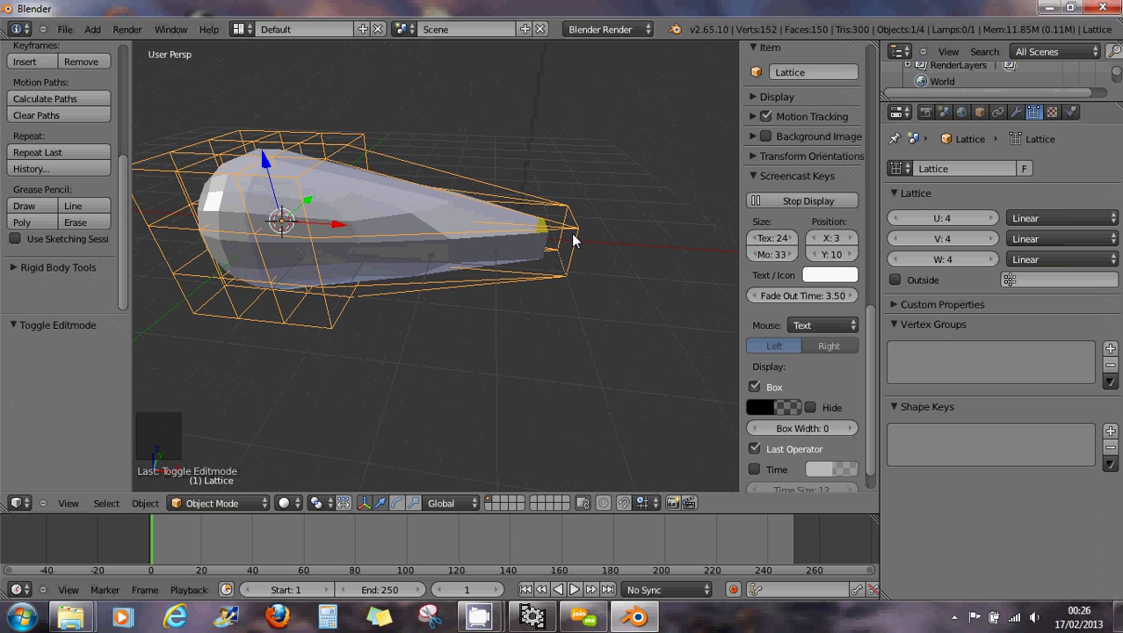
# - Set the lattice's U, V and W interpolation to Cardinal
pyautogui.click(1042, 218)
pyautogui.click(1030, 207)
pyautogui.moveTo(1033, 220); pyautogui.dragTo(1028, 181)
pyautogui.click(1035, 232)
pyautogui.moveTo(1035, 227); pyautogui.dragTo(1028, 200)
pyautogui.click(1034, 255)
pyautogui.moveTo(1035, 254); pyautogui.dragTo(1028, 224)
# - Try the lattice's Outside option, toggling it on and off to compare the deformation, and leave it disabled
pyautogui.moveTo(511, 252); pyautogui.dragTo(625, 261, button='middle')
pyautogui.click(895, 279)
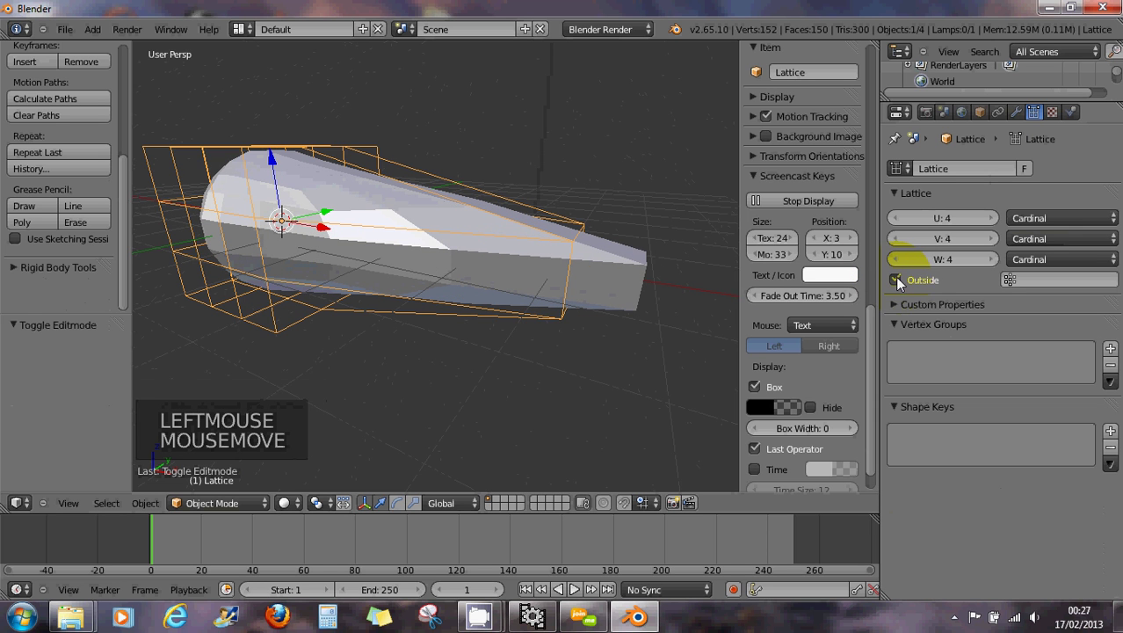
pyautogui.click(894, 278)
pyautogui.click(894, 277)
pyautogui.click(895, 277)
pyautogui.moveTo(468, 310); pyautogui.dragTo(540, 324, button='middle')
pyautogui.scroll(-2, 529, 312)
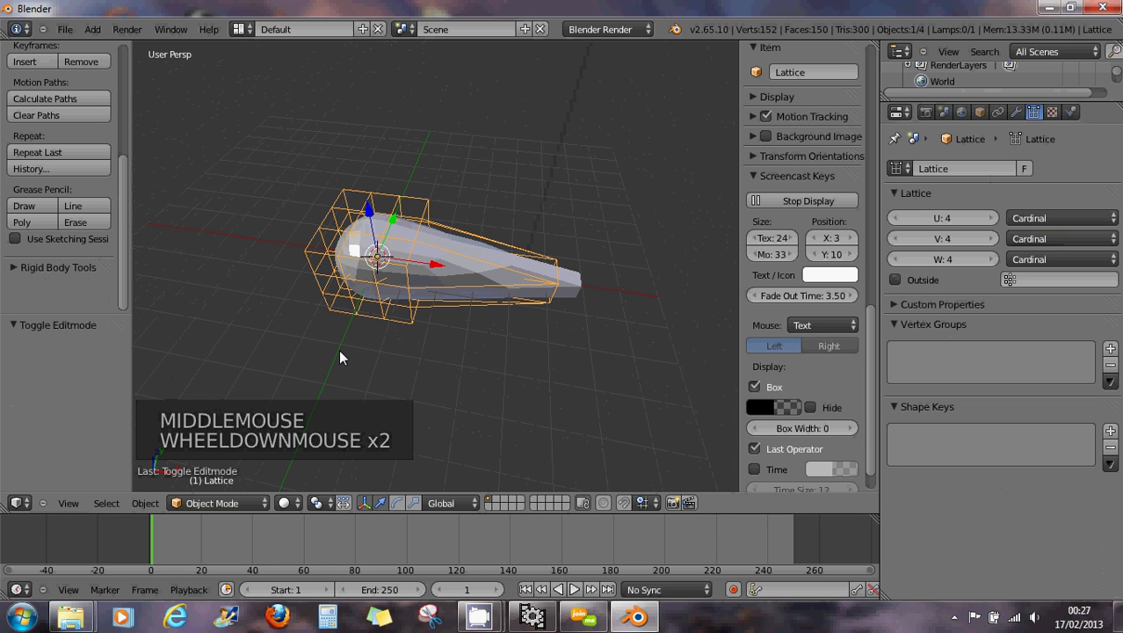
# - Return the lattice to Edit Mode and reset its points with Make Regular
pyautogui.click(256, 502)
pyautogui.click(249, 470)
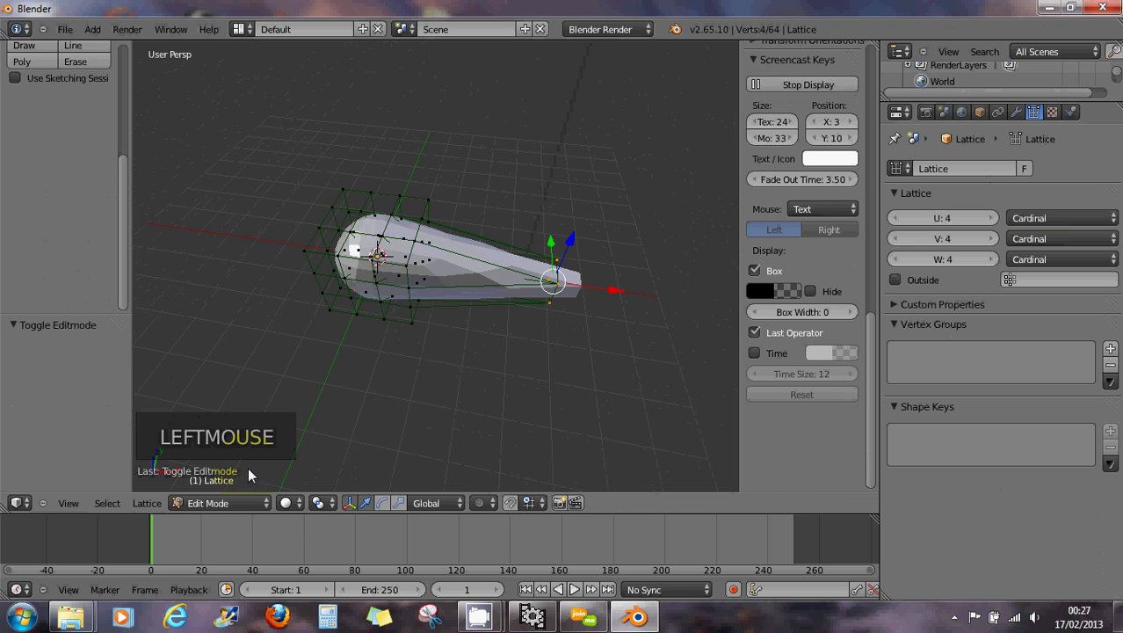
pyautogui.moveTo(313, 441); pyautogui.dragTo(457, 290, button='middle')
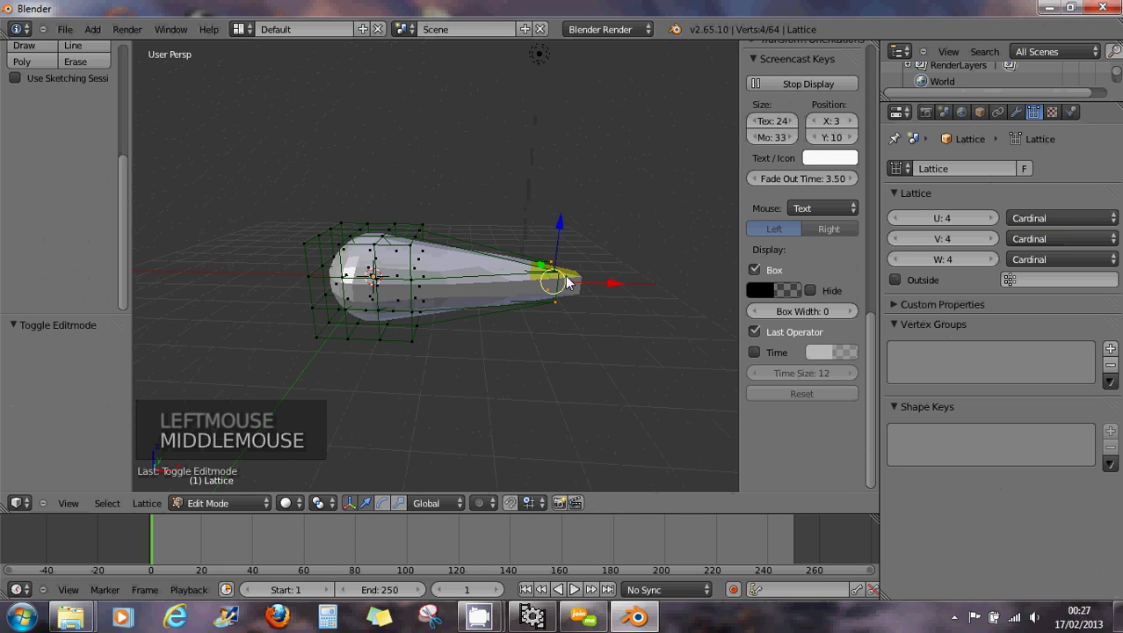
pyautogui.scroll(2, 562, 276)
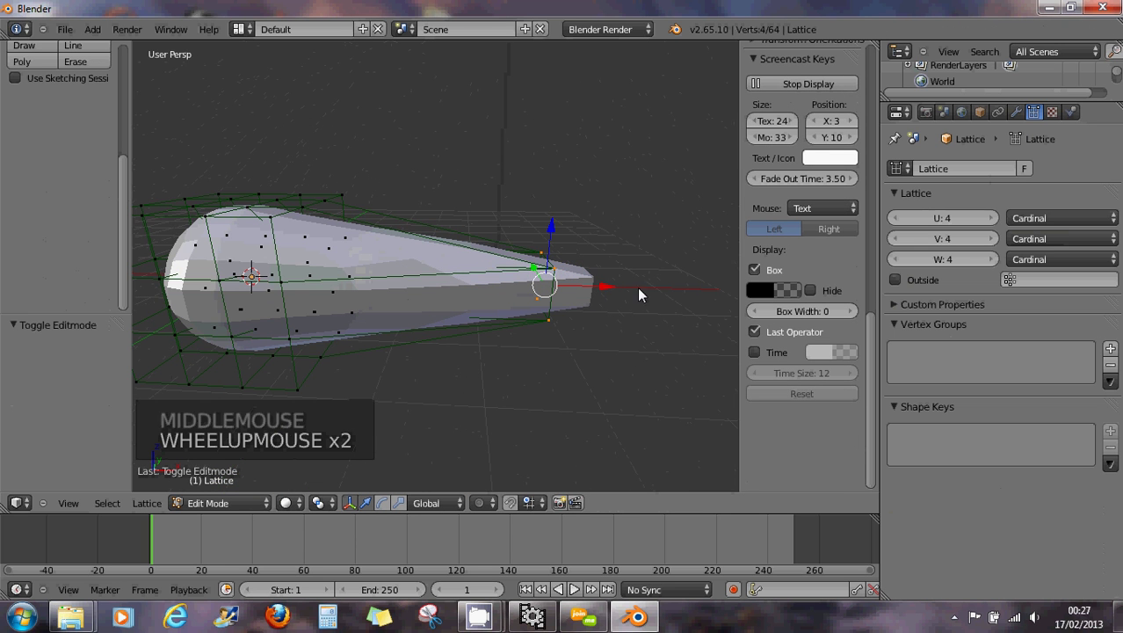
pyautogui.click(206, 500)
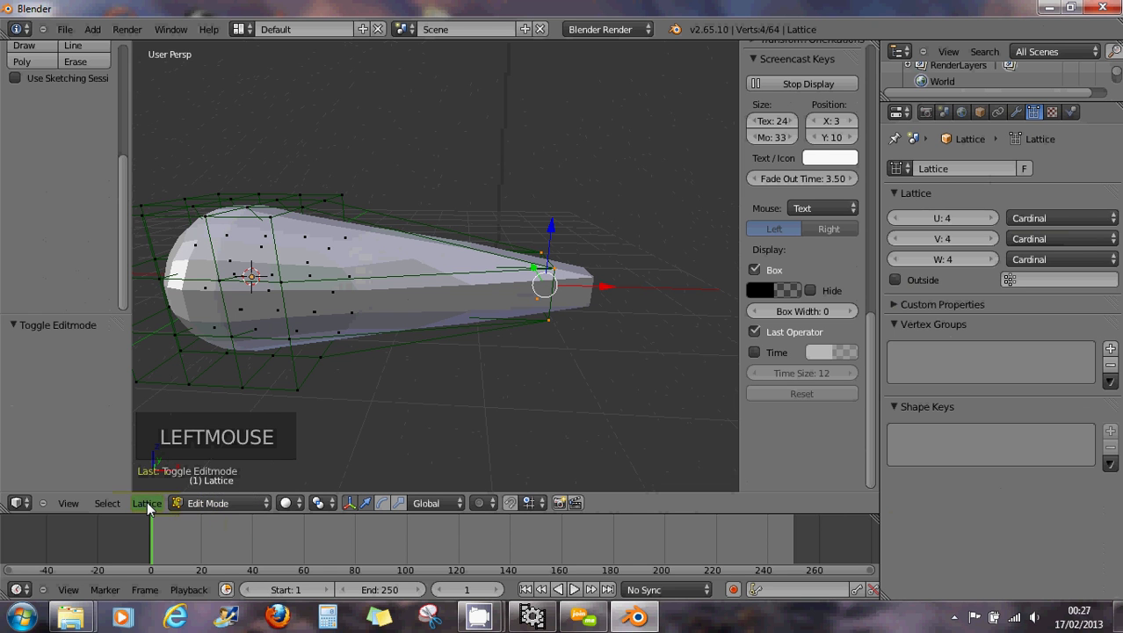
pyautogui.click(147, 502)
pyautogui.click(170, 412)
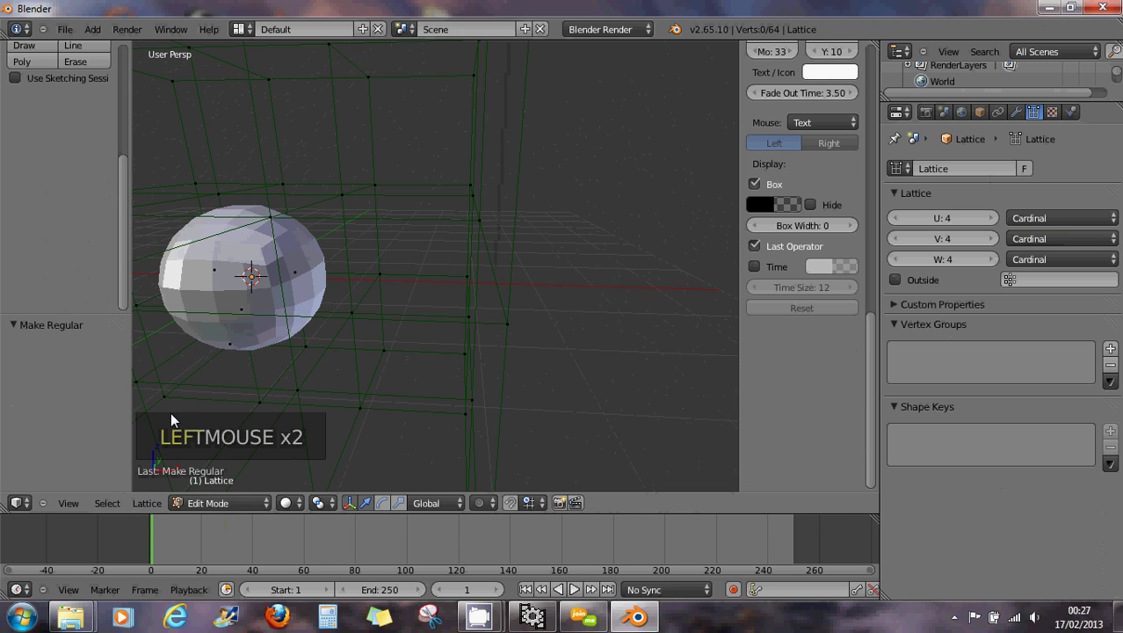
# - Examine the regular lattice around the sphere from several angles and distances
pyautogui.scroll(-5, 274, 373)
pyautogui.moveTo(249, 349); pyautogui.dragTo(290, 339, button='middle')
pyautogui.scroll(-1, 290, 346)
pyautogui.scroll(-1, 288, 337)
pyautogui.scroll(-1, 288, 340)
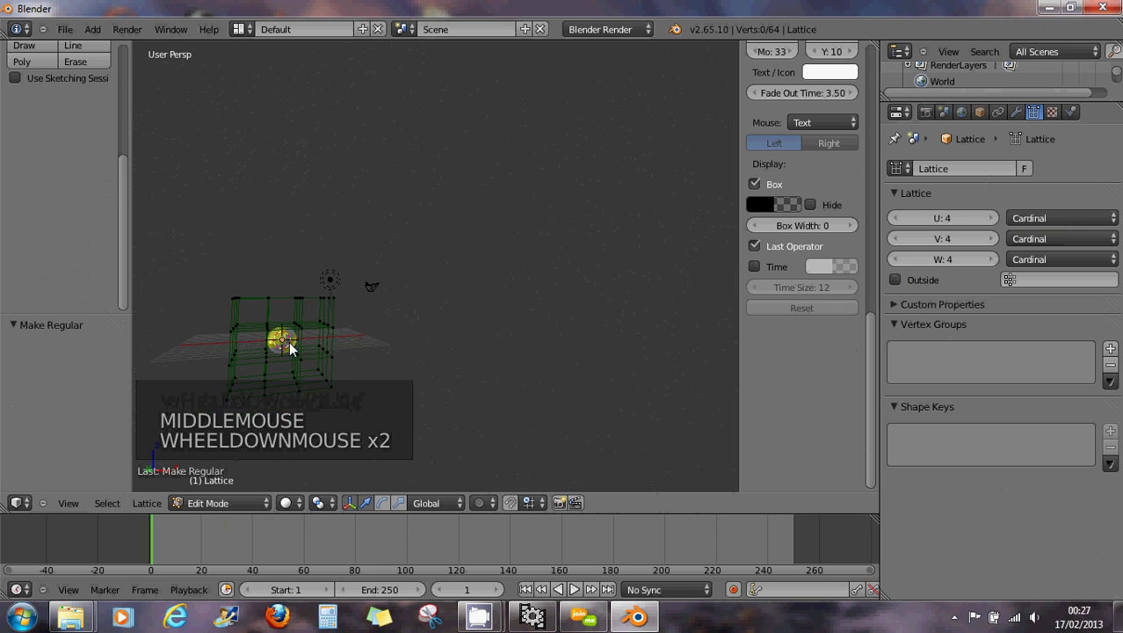
pyautogui.scroll(4, 289, 341)
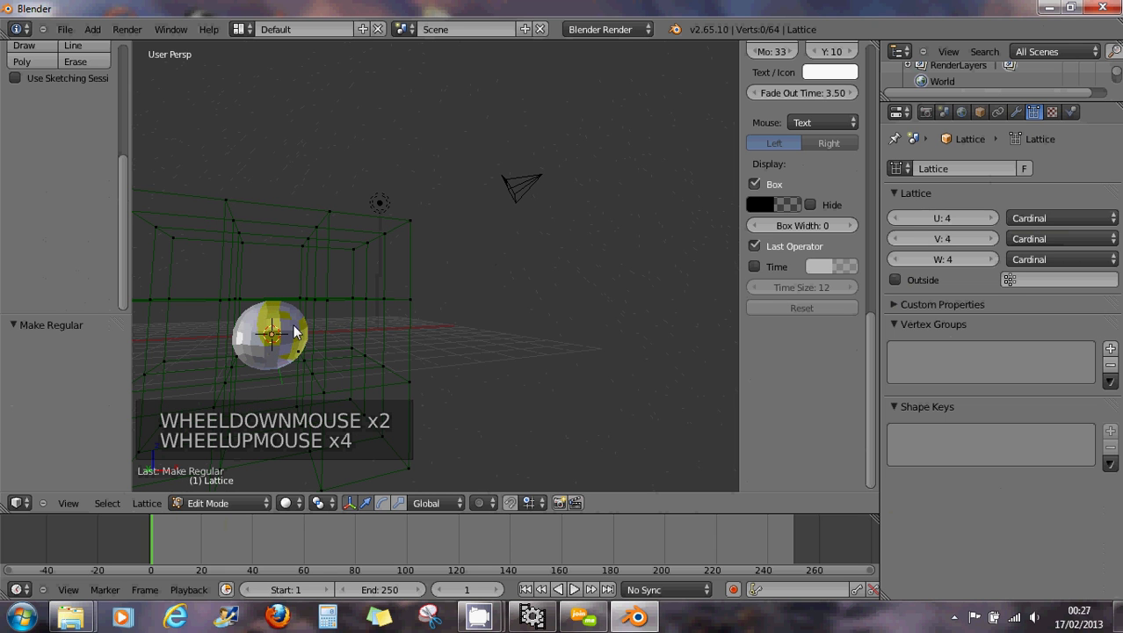
pyautogui.moveTo(292, 336); pyautogui.dragTo(279, 371, button='middle')
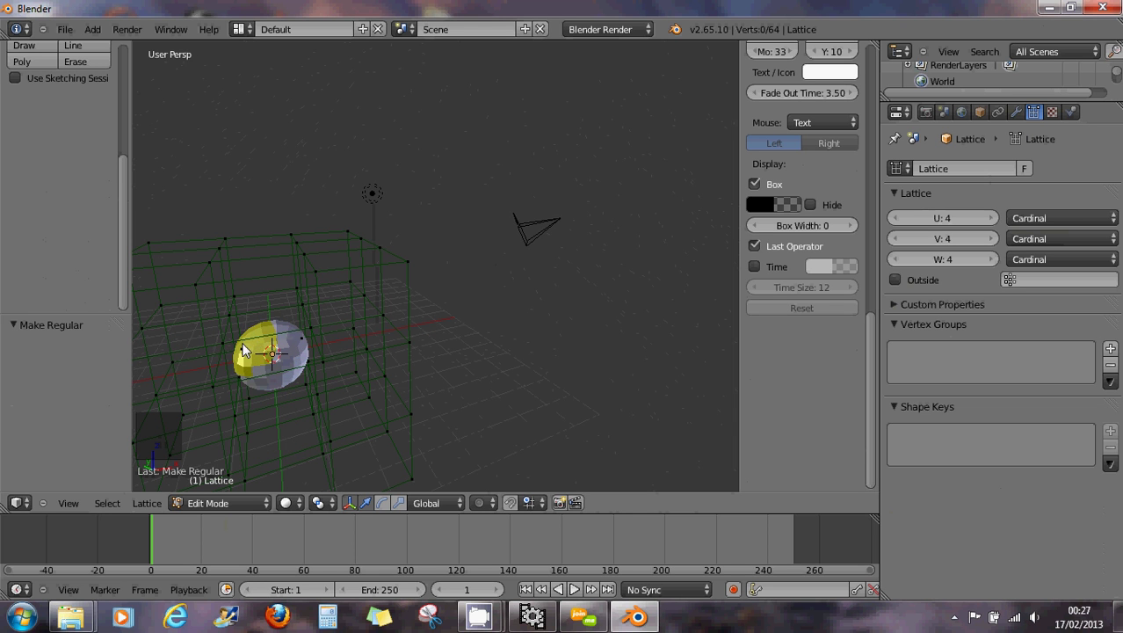
pyautogui.moveTo(253, 387); pyautogui.dragTo(256, 346, button='middle')
pyautogui.scroll(-1, 272, 345)
pyautogui.moveTo(281, 362)
pyautogui.mouseDown(button='middle')
pyautogui.moveTo(280, 350)
pyautogui.moveTo(283, 361)
pyautogui.mouseUp(button='middle')
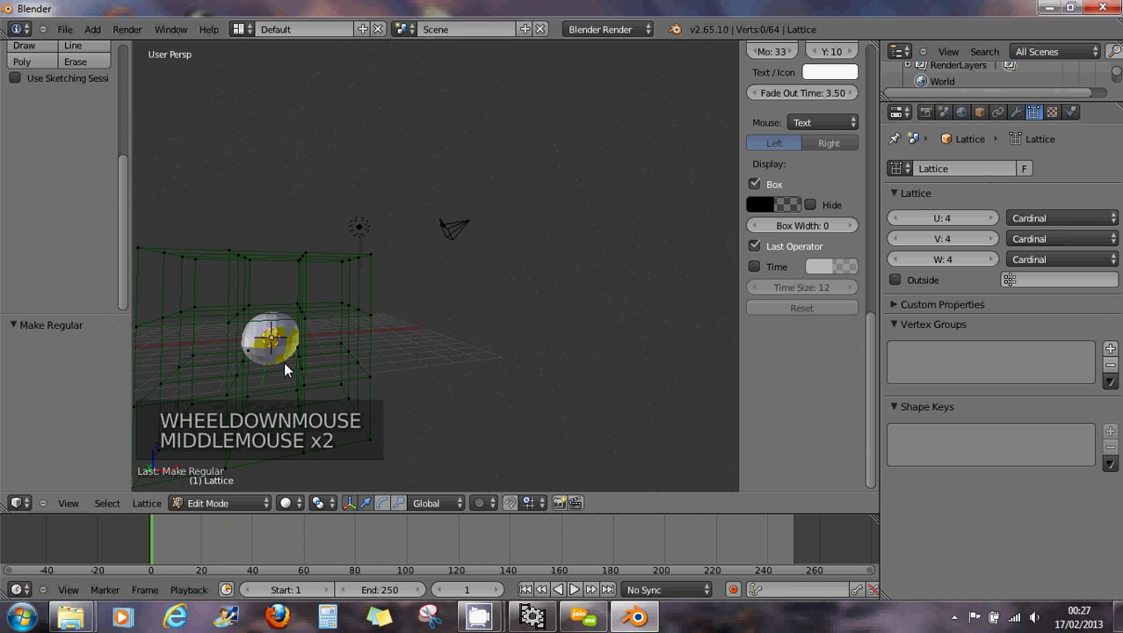
# - Select a single point on the lattice's positive X side and try moving it back and forth along X
pyautogui.rightClick(349, 349)
pyautogui.moveTo(400, 355)
pyautogui.mouseDown()
pyautogui.moveTo(477, 349)
pyautogui.moveTo(420, 352)
pyautogui.mouseUp()
pyautogui.moveTo(506, 352); pyautogui.dragTo(364, 352)
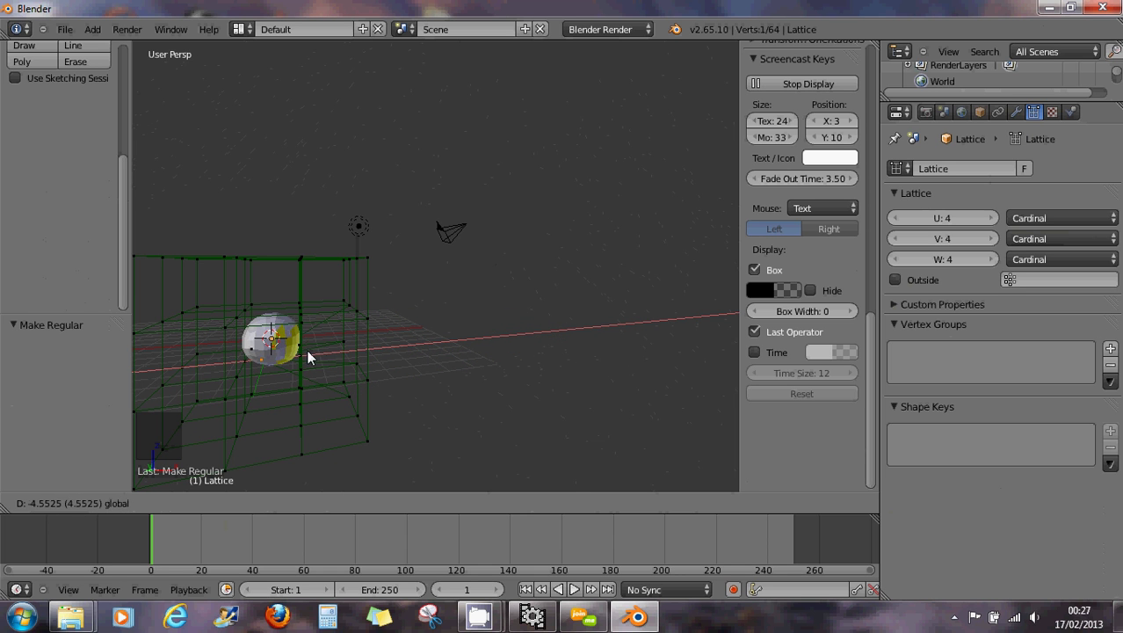
pyautogui.moveTo(281, 351); pyautogui.dragTo(405, 362)
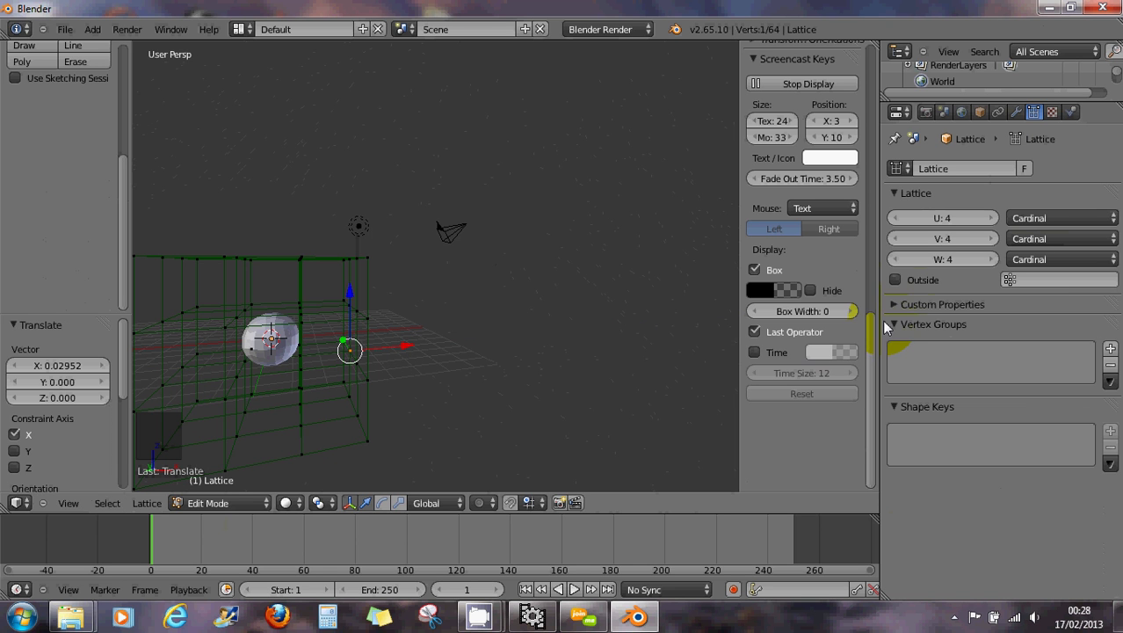
# - Enable the lattice's Outside option and move the selected point about 18.976 along X
pyautogui.click(895, 280)
pyautogui.moveTo(403, 359); pyautogui.dragTo(642, 359)
pyautogui.moveTo(413, 358); pyautogui.dragTo(391, 356, button='middle')
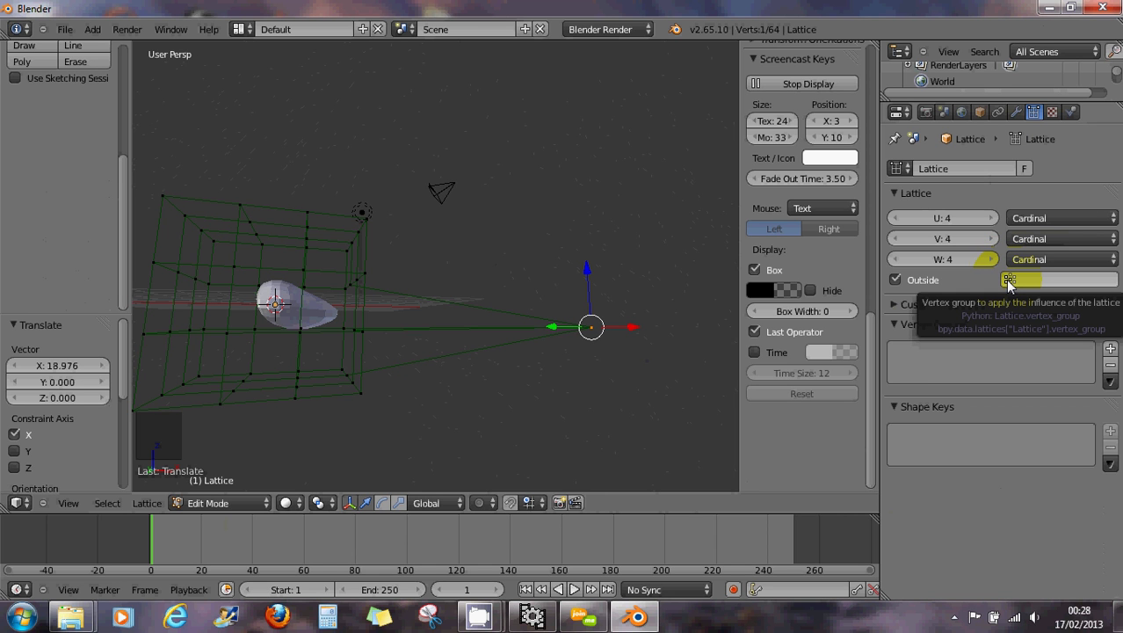
pyautogui.moveTo(391, 308); pyautogui.dragTo(349, 341, button='middle')
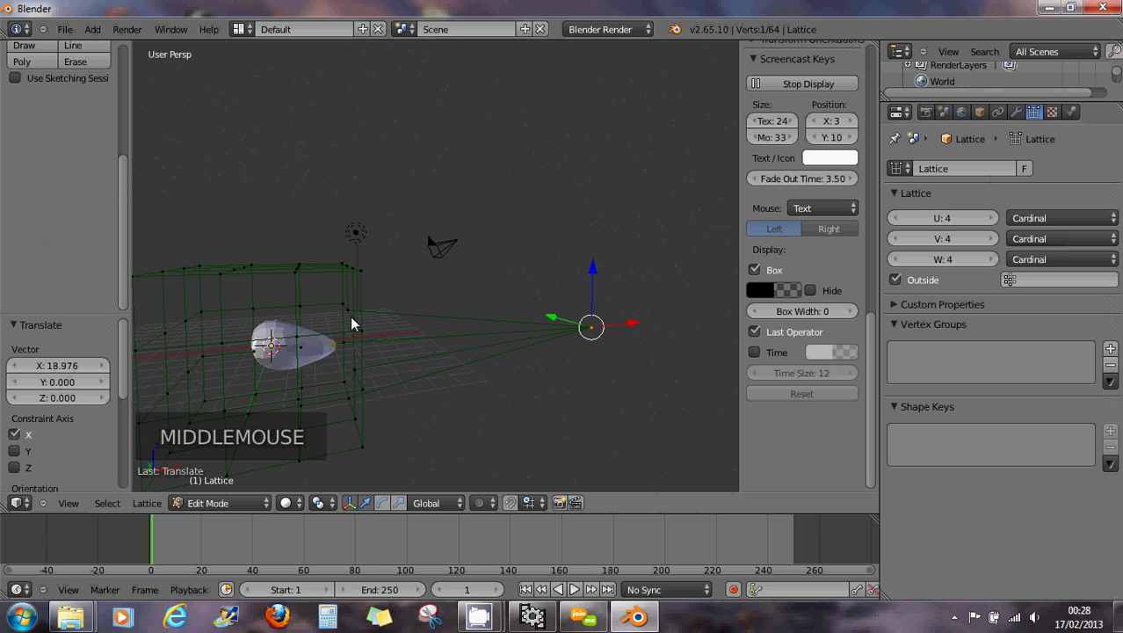
# - Add a neighbouring lattice point to the selection and move both points about 1.964 along X
pyautogui.keyDown('shift'); pyautogui.rightClick(351, 317); pyautogui.keyUp('shift')
pyautogui.moveTo(551, 322); pyautogui.dragTo(583, 348)
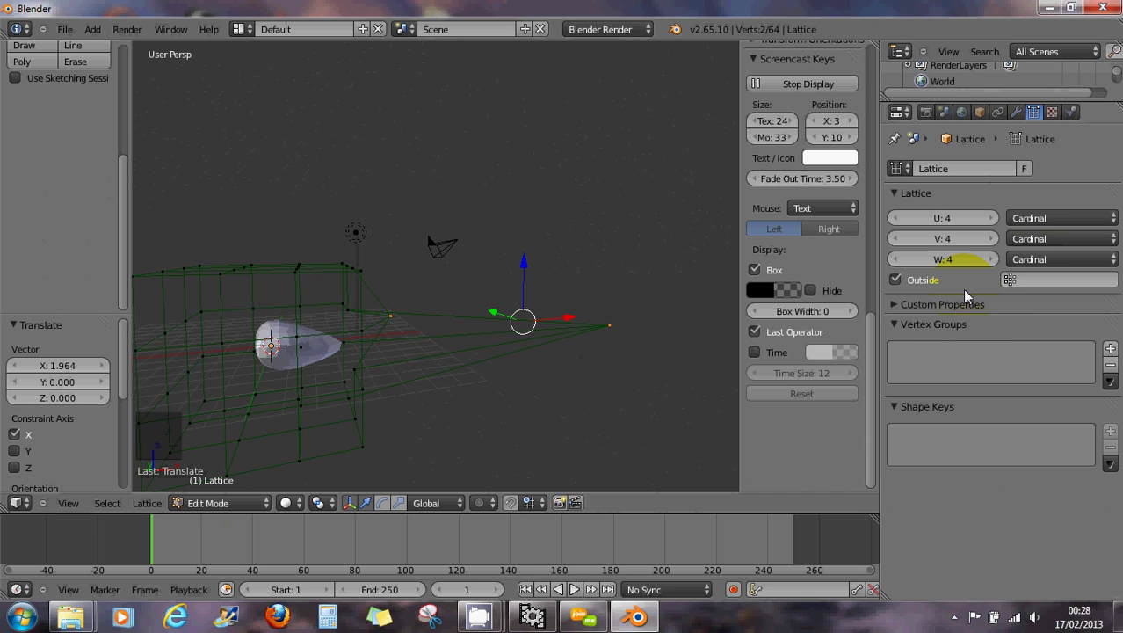
pyautogui.scroll(-2, 508, 359)
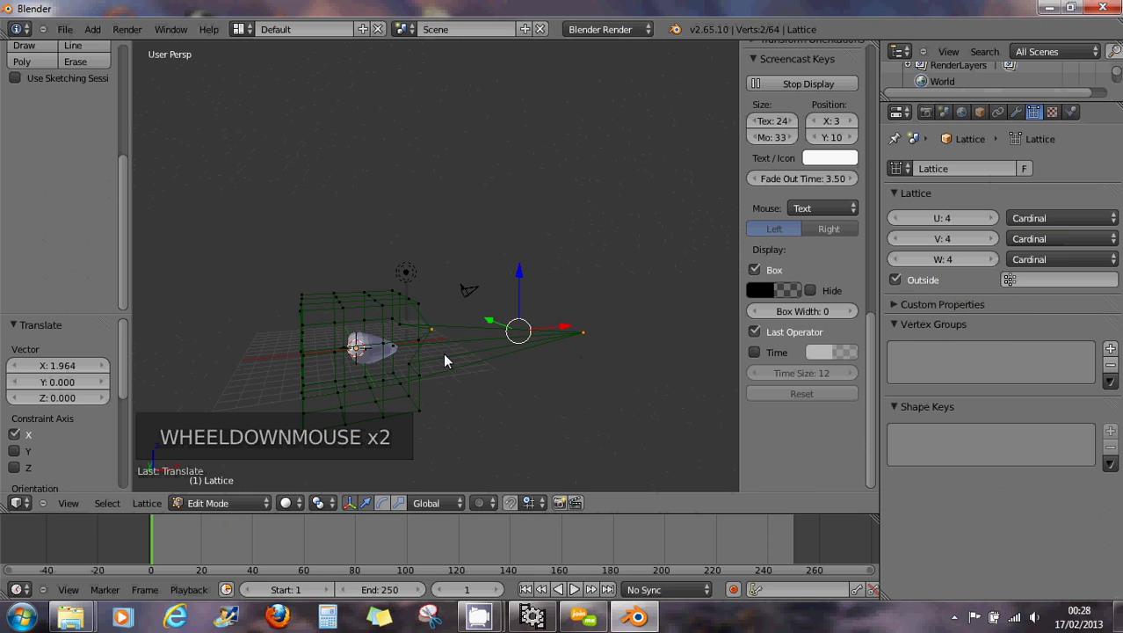
pyautogui.scroll(2, 442, 360)
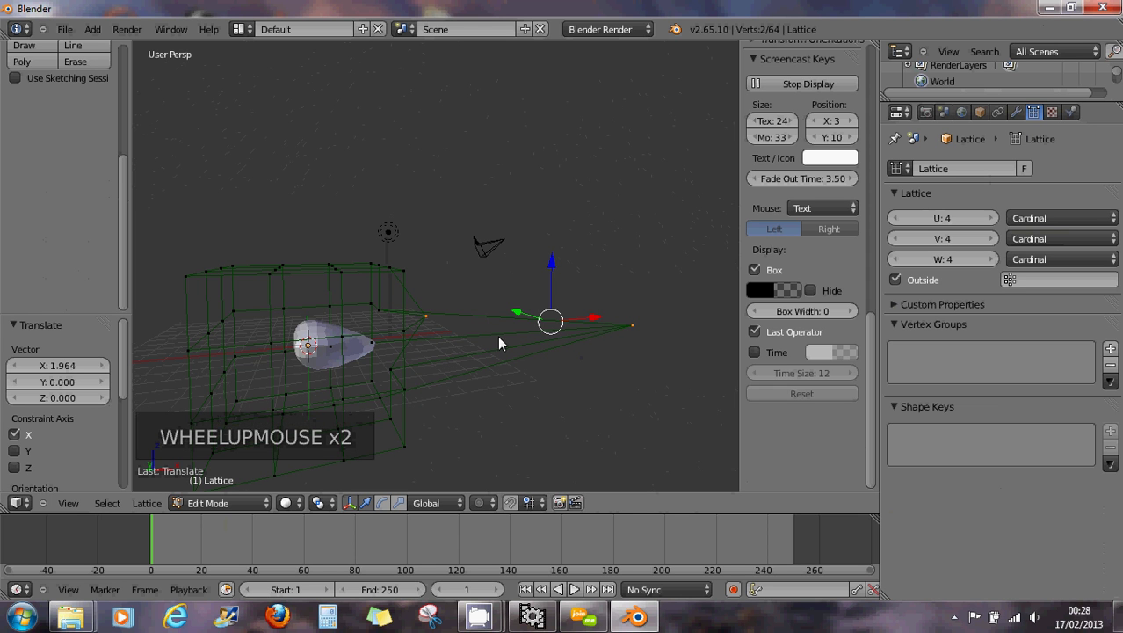
# - Reduce the lattice's U, V and W resolution to 2 each
pyautogui.click(896, 217)
pyautogui.click(895, 218)
pyautogui.click(895, 239)
pyautogui.click(894, 241)
pyautogui.click(893, 258)
pyautogui.click(893, 258)
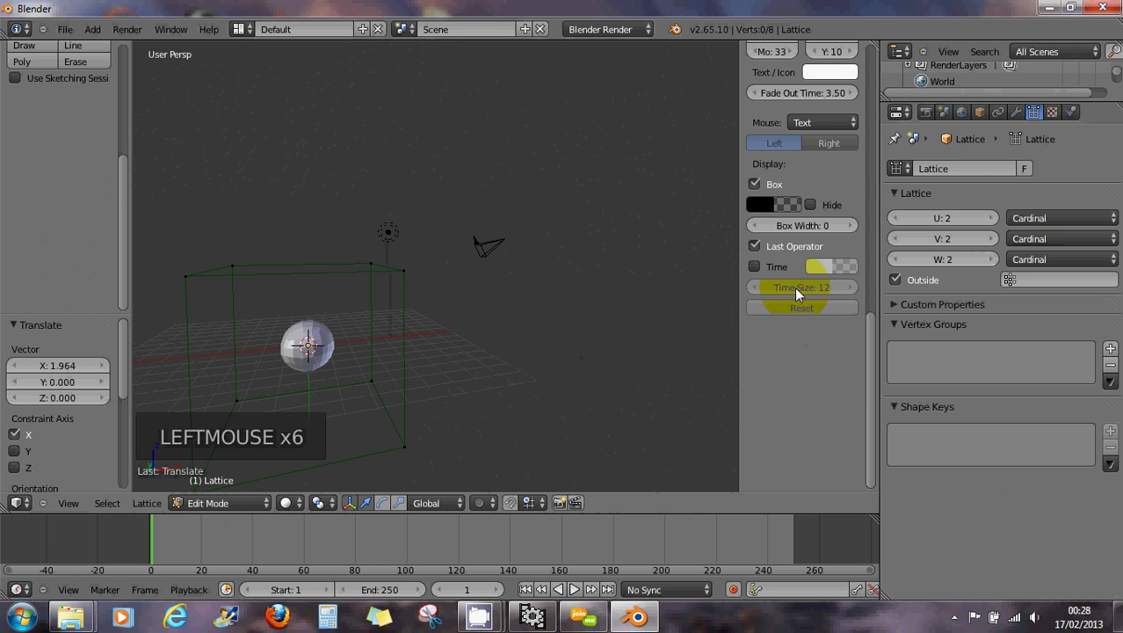
# - Apply Make Regular to the two-by-two-by-two lattice so that it fits around the sphere
pyautogui.click(139, 503)
pyautogui.click(168, 416)
pyautogui.scroll(2, 234, 384)
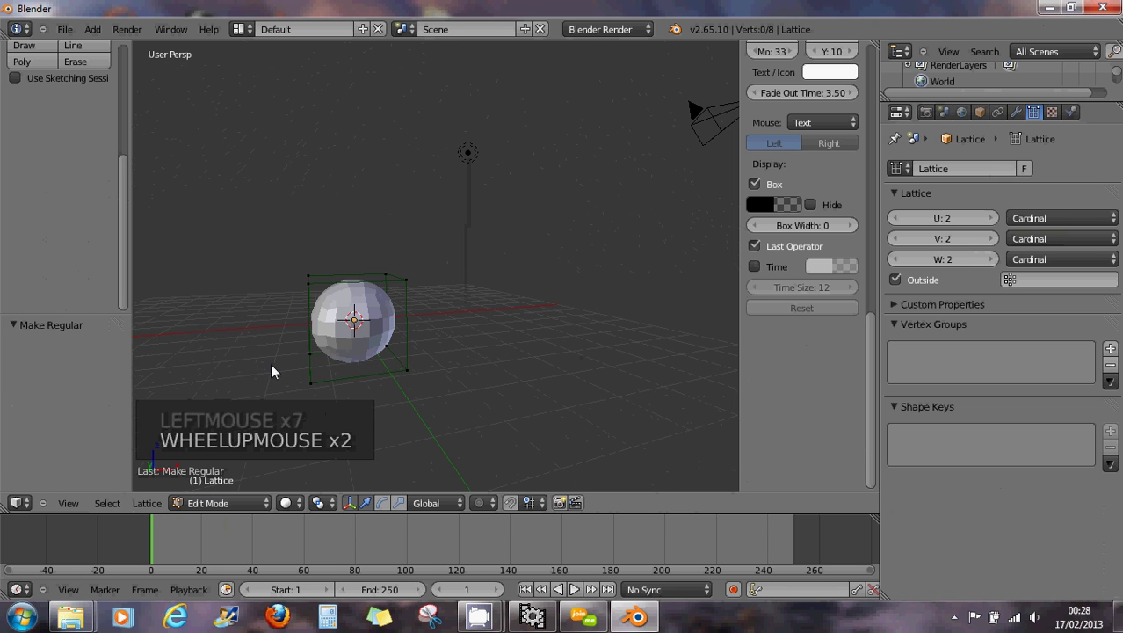
pyautogui.keyDown('shift'); pyautogui.moveTo(313, 356); pyautogui.dragTo(341, 359, button='middle'); pyautogui.keyUp('shift')
# - In the right orthographic view, select one upper corner point on the positive Y side and move it about 0.0179 along Y
pyautogui.press('KP_3')
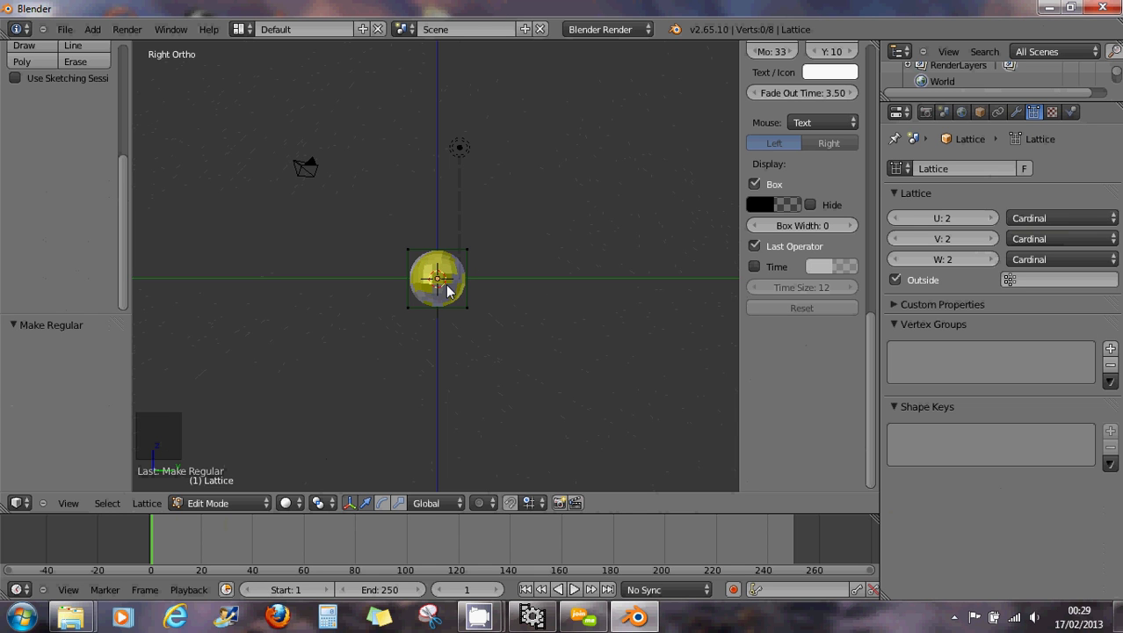
pyautogui.scroll(4, 444, 295)
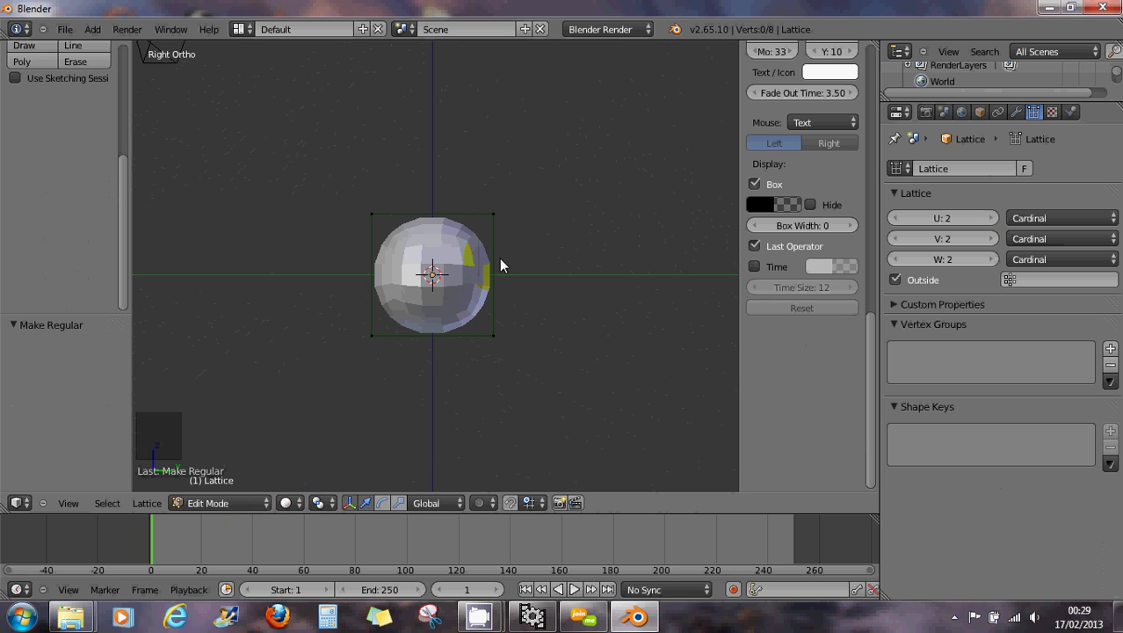
pyautogui.rightClick(494, 215)
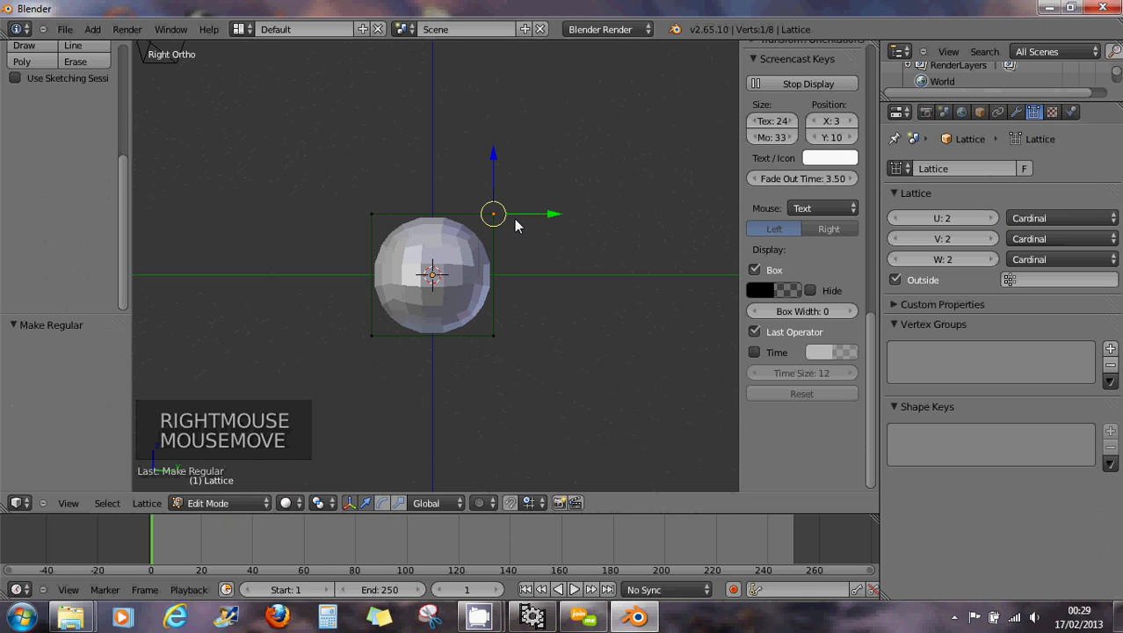
pyautogui.moveTo(554, 220)
pyautogui.mouseDown()
pyautogui.moveTo(723, 228)
pyautogui.moveTo(553, 225)
pyautogui.mouseUp()
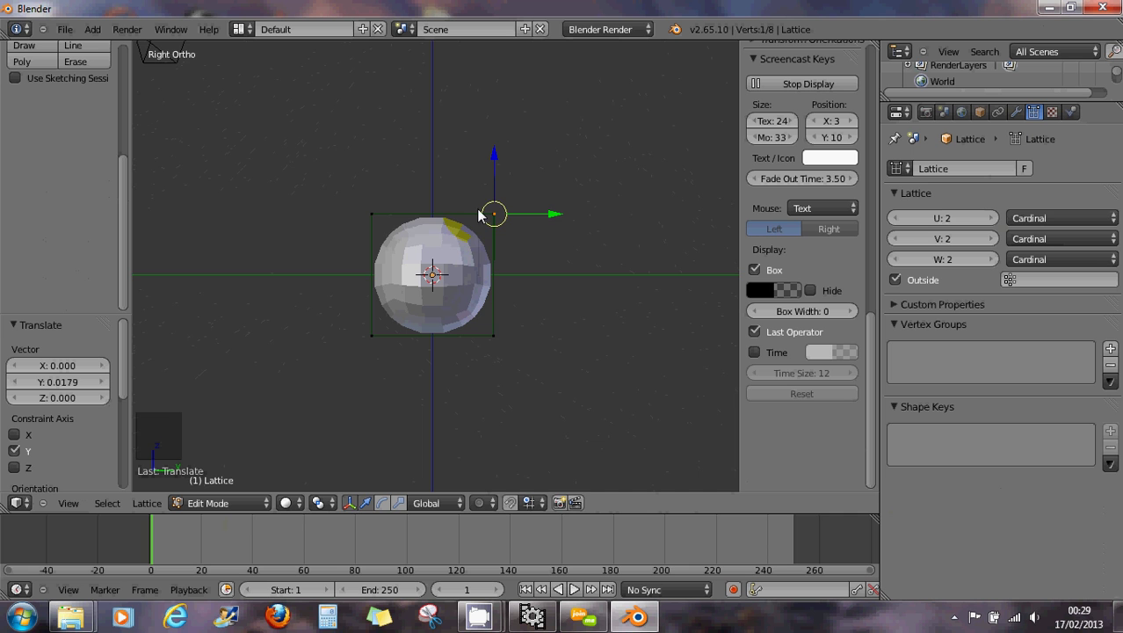
# - Box-select all four lattice points on the positive Y side and return to the right view
pyautogui.press('b')
pyautogui.moveTo(485, 204); pyautogui.dragTo(515, 347)
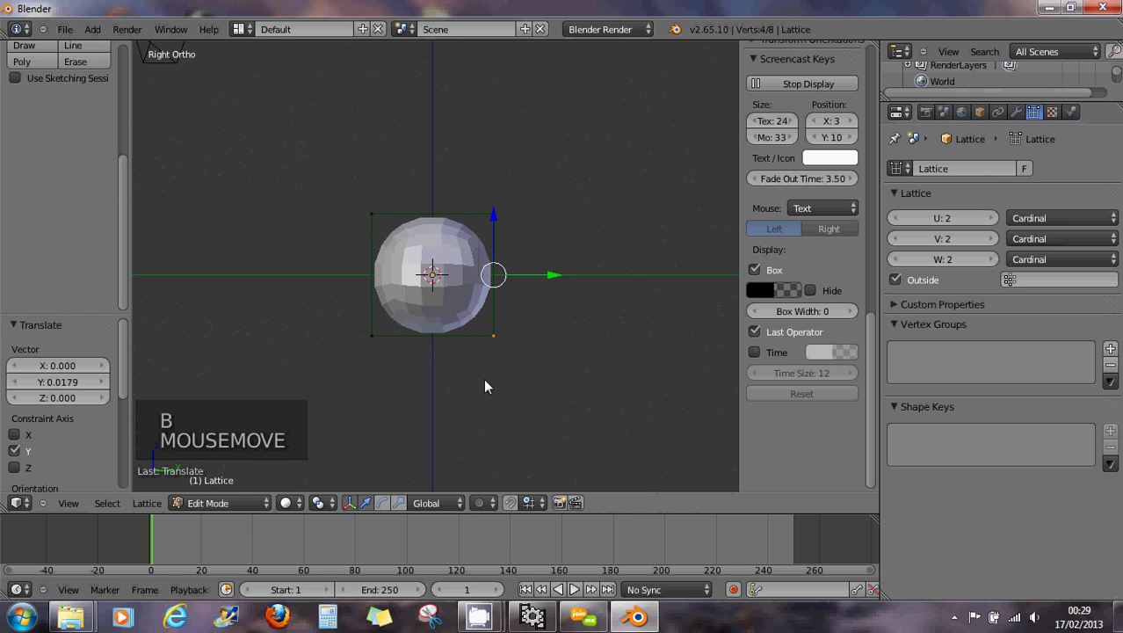
pyautogui.moveTo(522, 354)
pyautogui.mouseDown(button='middle')
pyautogui.moveTo(456, 361)
pyautogui.moveTo(511, 376)
pyautogui.moveTo(503, 364)
pyautogui.mouseUp(button='middle')
pyautogui.press('KP_3')
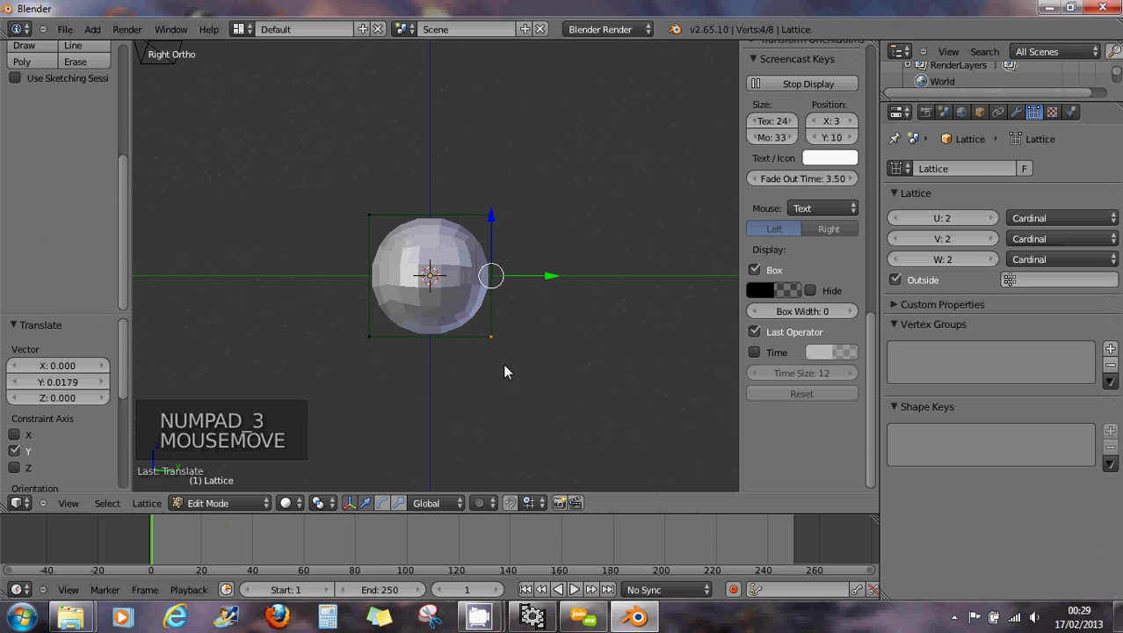
# - Try stretching the sphere by moving the four selected lattice points along Y, and undo the moves
pyautogui.moveTo(547, 276); pyautogui.dragTo(586, 358)
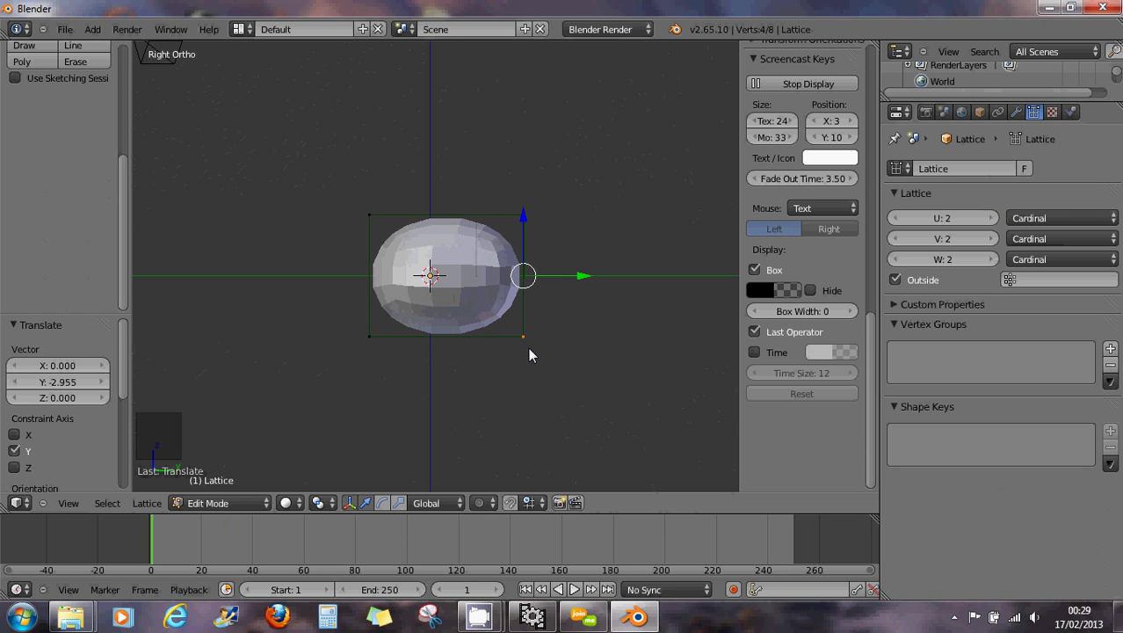
pyautogui.hotkey('ctrl', 'z')
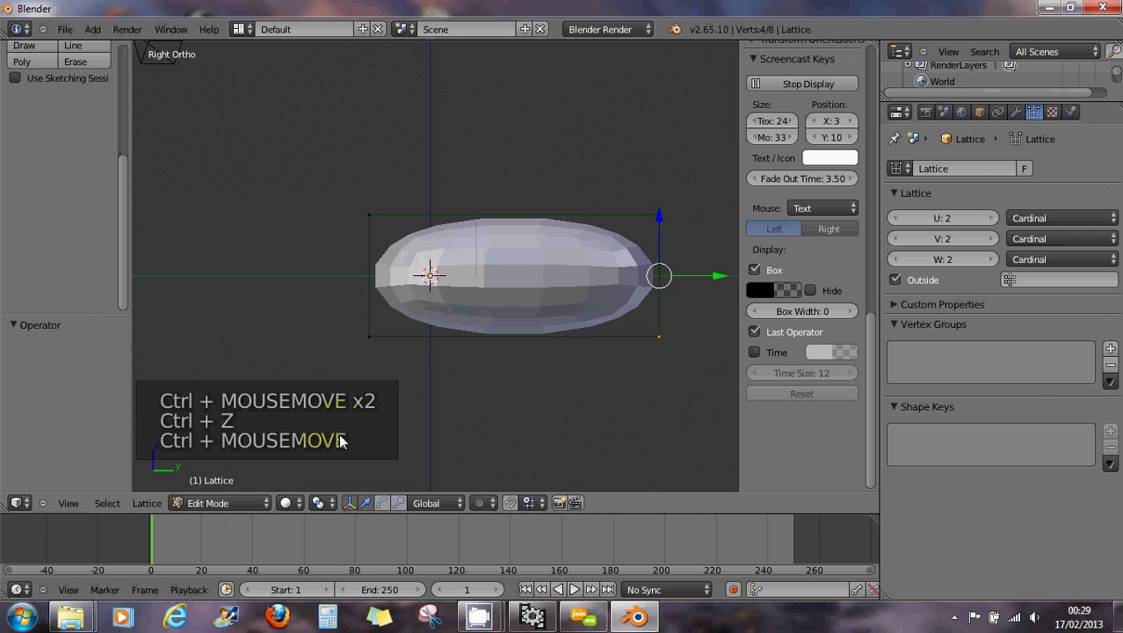
pyautogui.hotkey('ctrl', 'z')
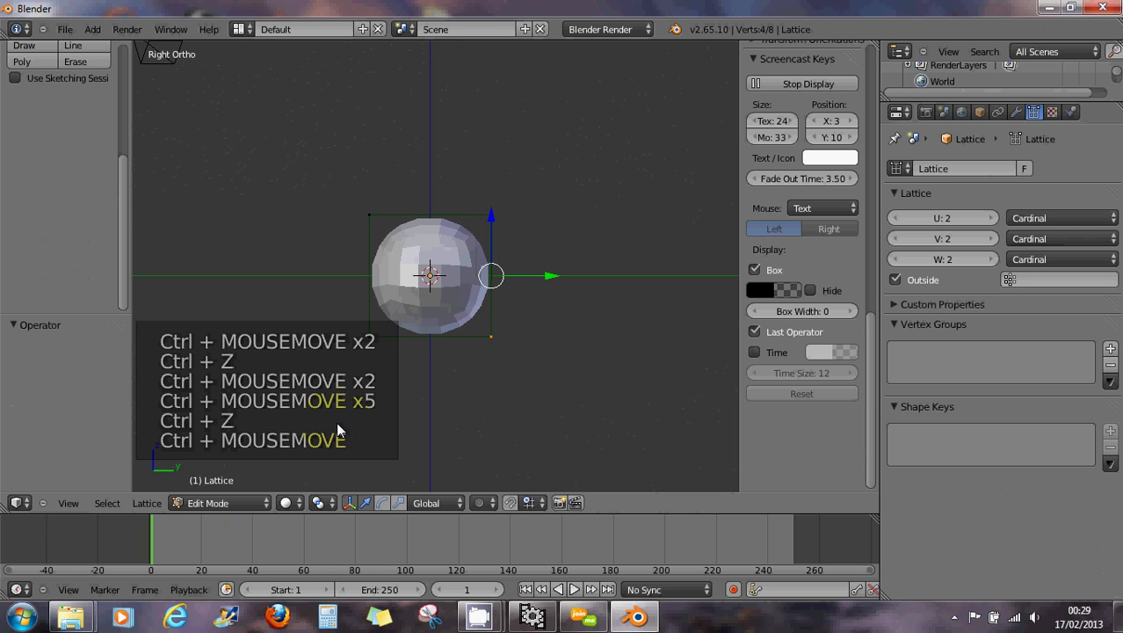
pyautogui.click(185, 502)
pyautogui.click(185, 486)
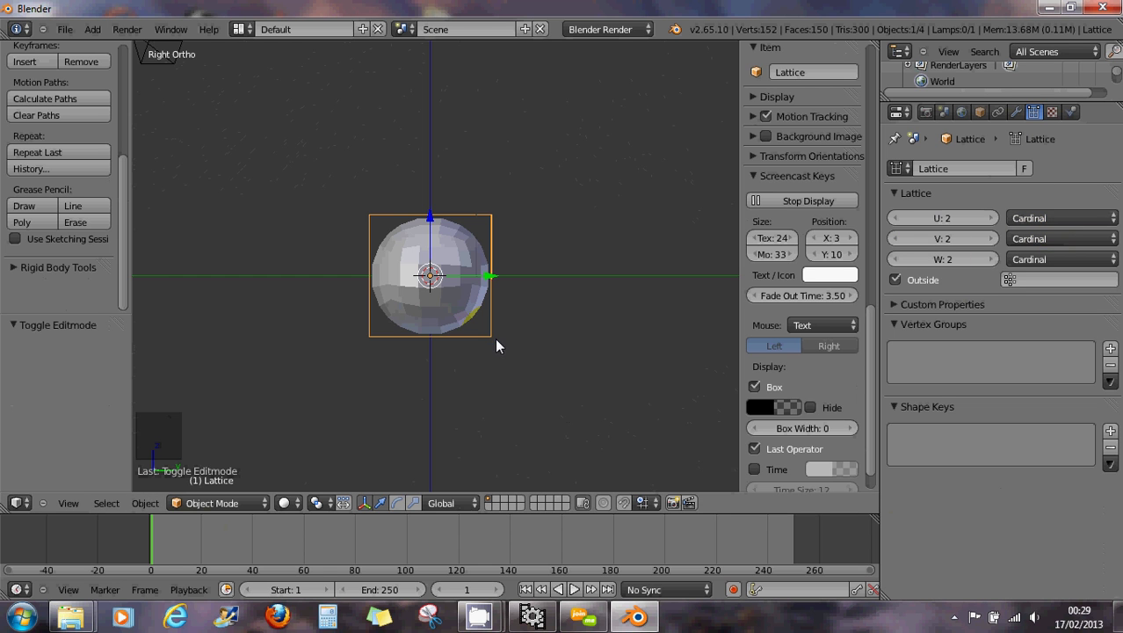
pyautogui.press('Tab')
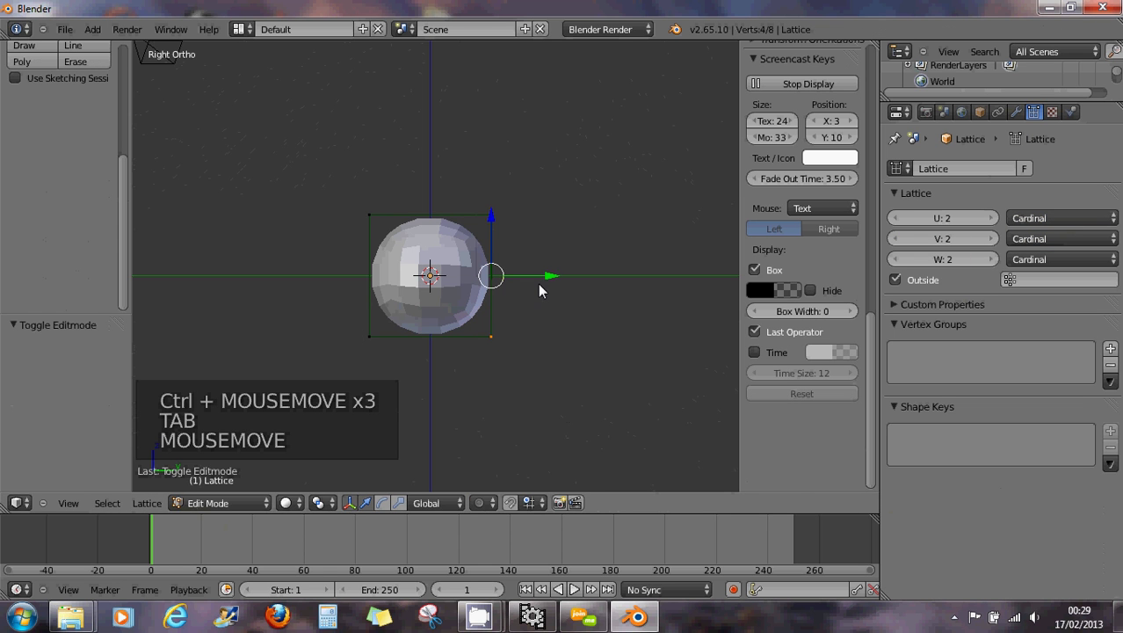
# - Move the four selected lattice points about 3.689 along Y and return to Object Mode
pyautogui.moveTo(552, 277); pyautogui.dragTo(723, 285)
pyautogui.click(221, 503)
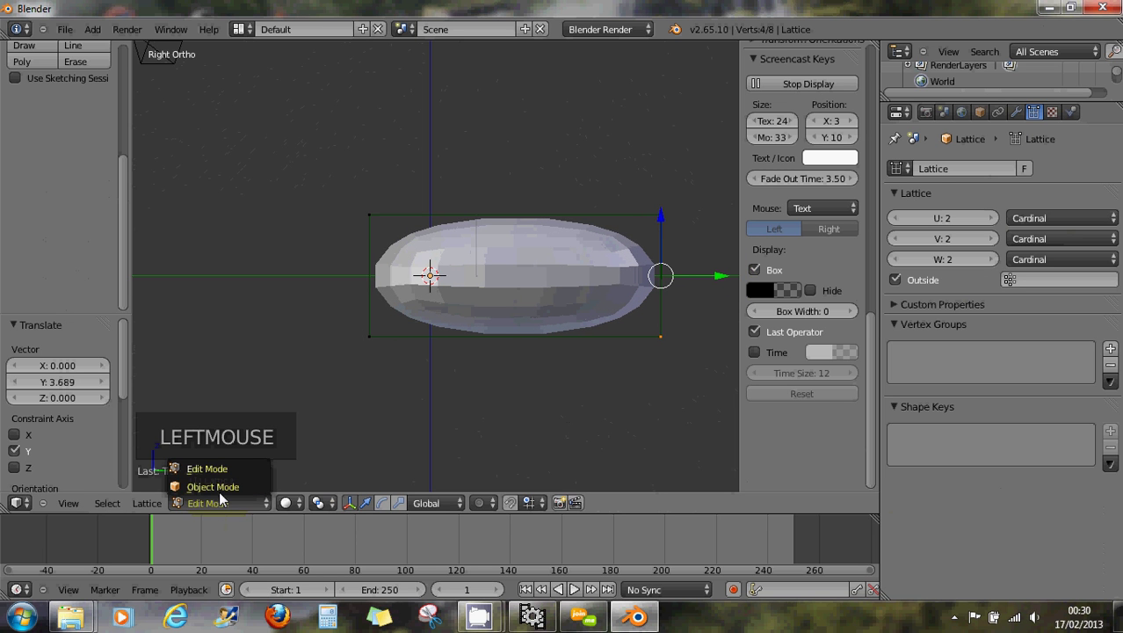
pyautogui.click(218, 489)
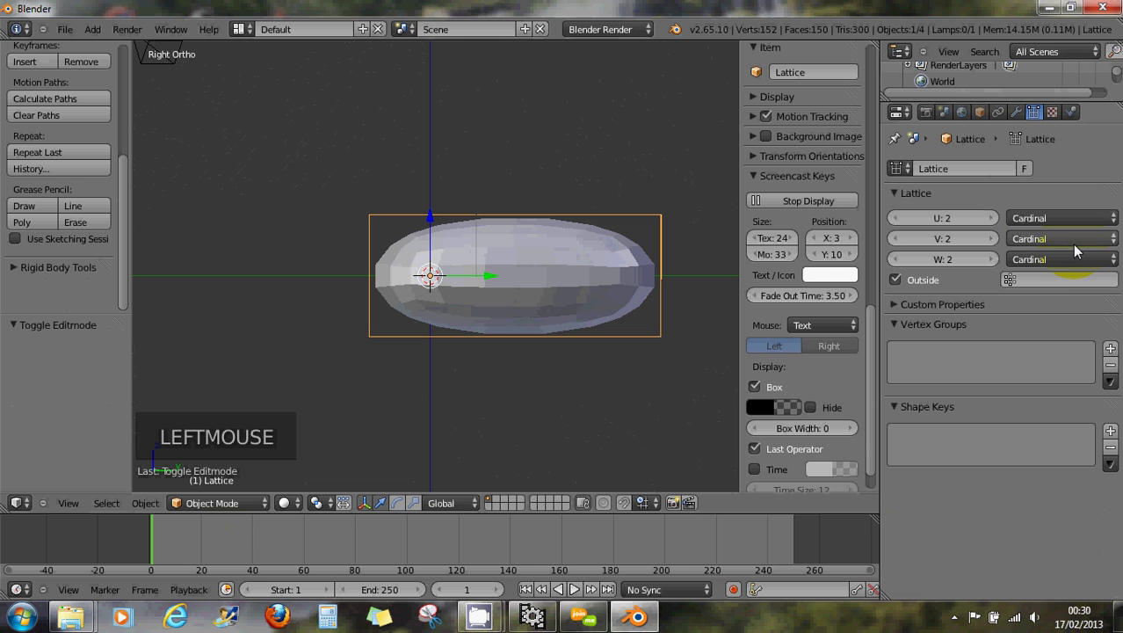
# - Set the lattice's W interpolation to Linear
pyautogui.click(1104, 260)
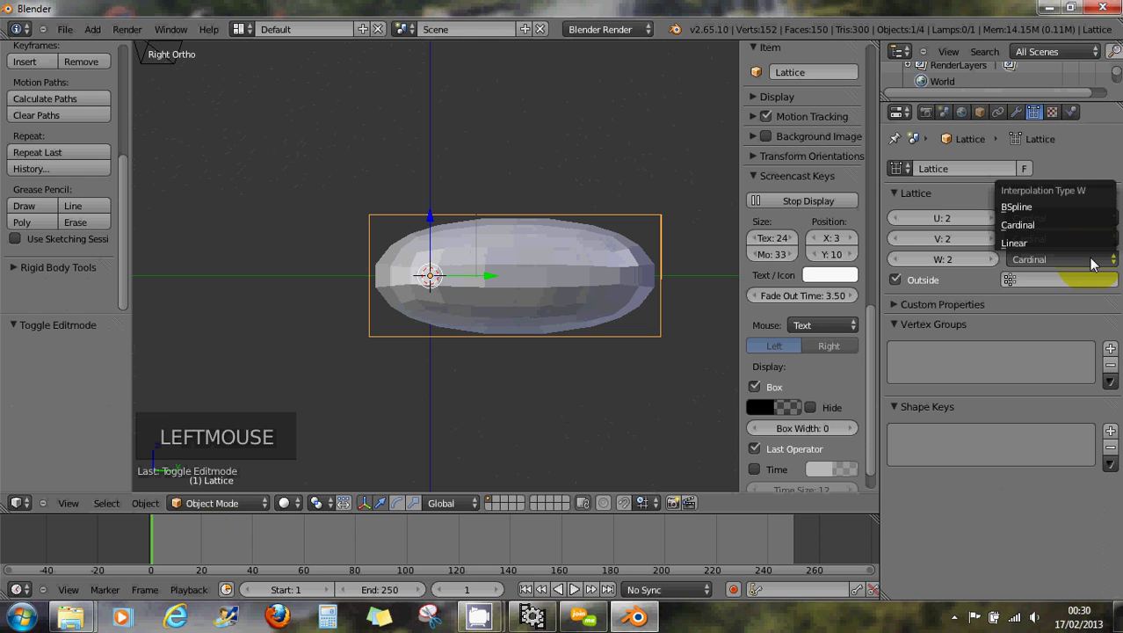
pyautogui.click(1080, 244)
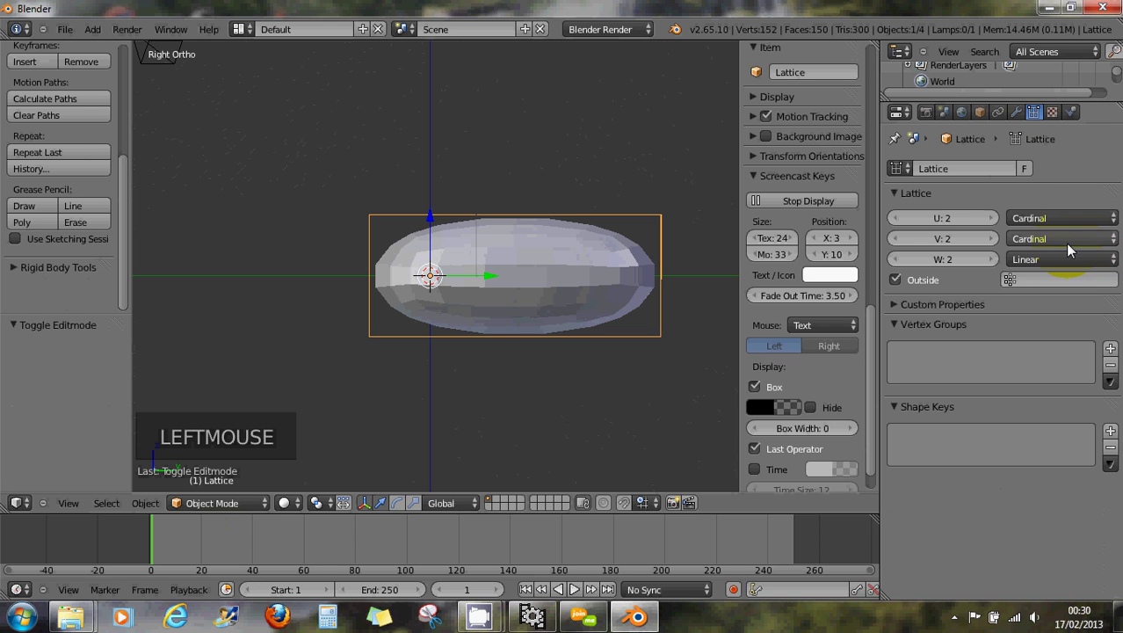
# - Set the lattice's V and U interpolation to Linear and inspect the stretched sphere
pyautogui.click(1064, 240)
pyautogui.click(1051, 222)
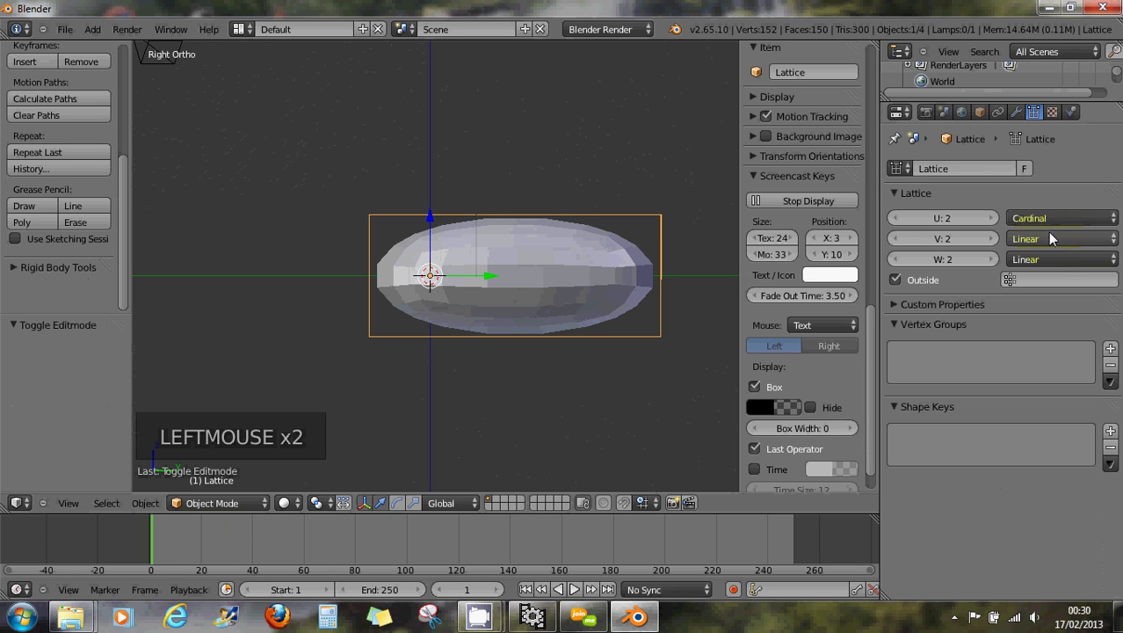
pyautogui.click(1043, 221)
pyautogui.click(1040, 203)
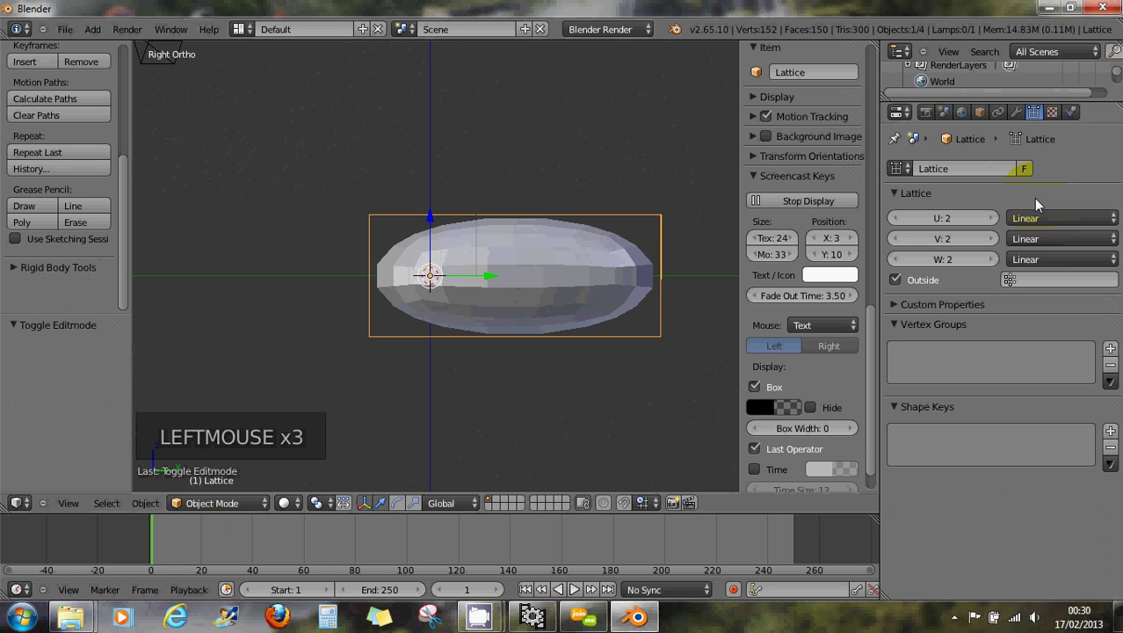
pyautogui.moveTo(670, 268); pyautogui.dragTo(579, 279, button='middle')
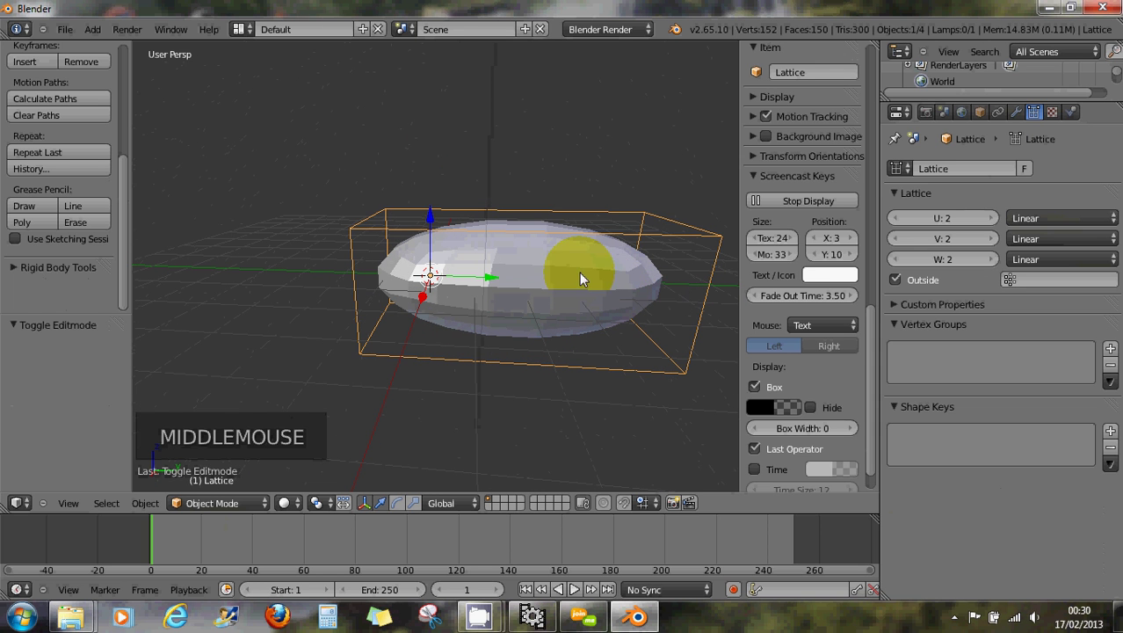
# - Switch the lattice's U, V and W interpolation to BSpline and inspect the stretched sphere
pyautogui.click(1025, 218)
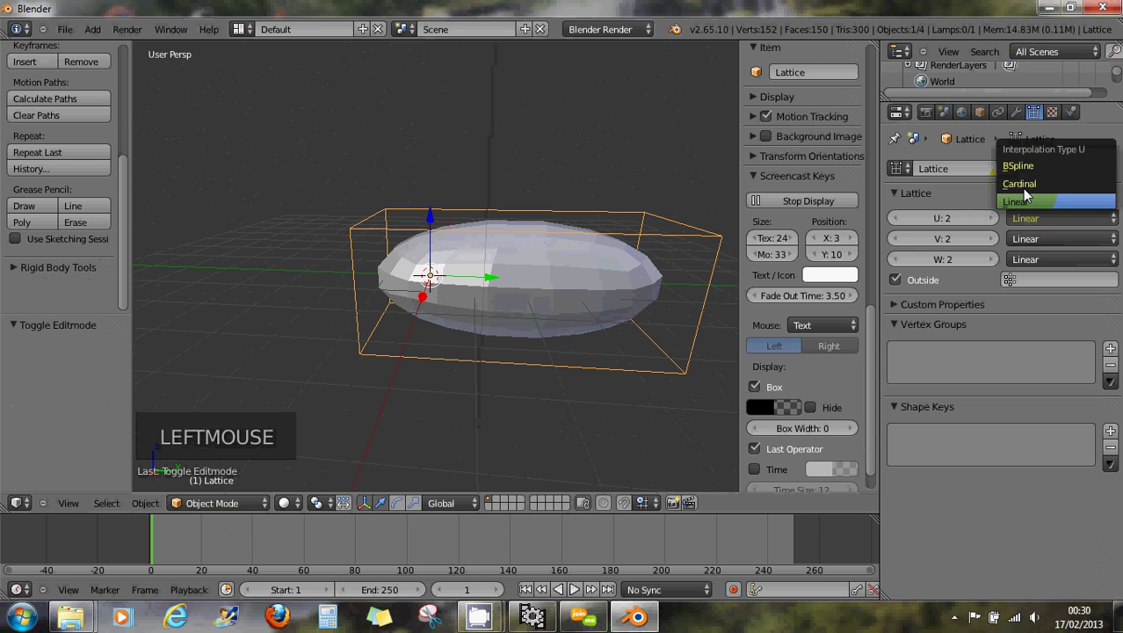
pyautogui.click(1022, 166)
pyautogui.click(1019, 238)
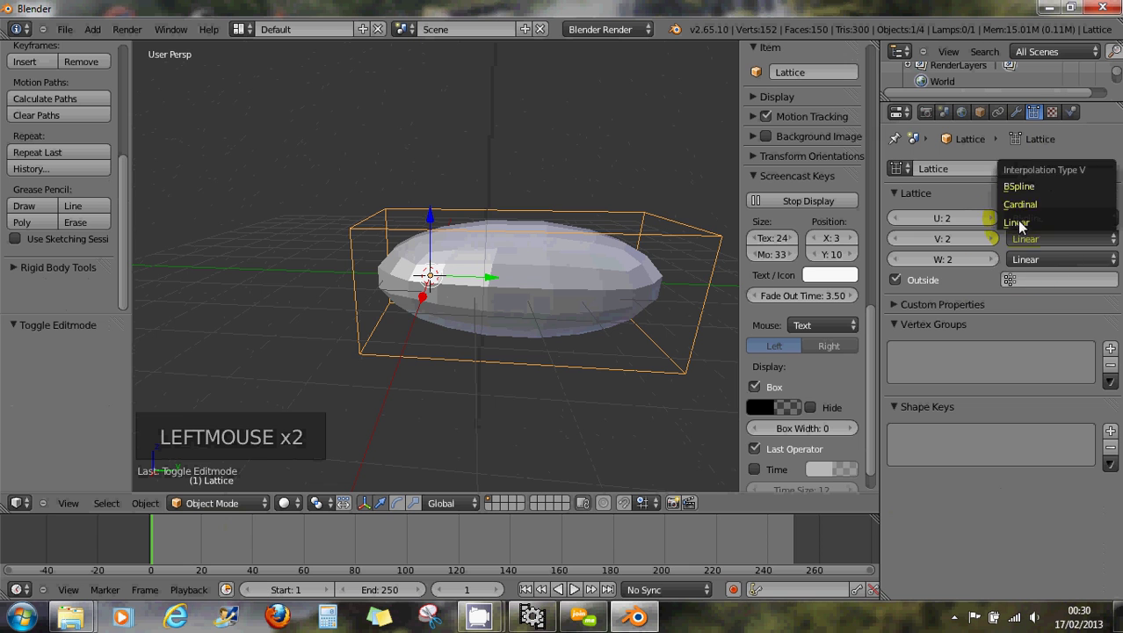
pyautogui.click(1018, 188)
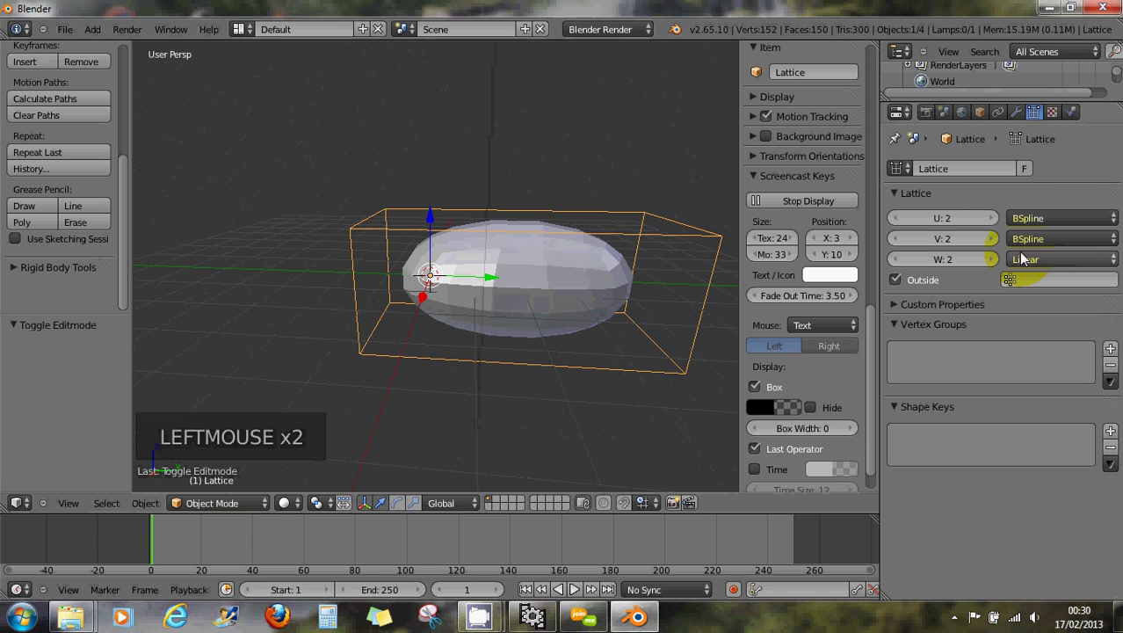
pyautogui.click(1024, 260)
pyautogui.click(1018, 205)
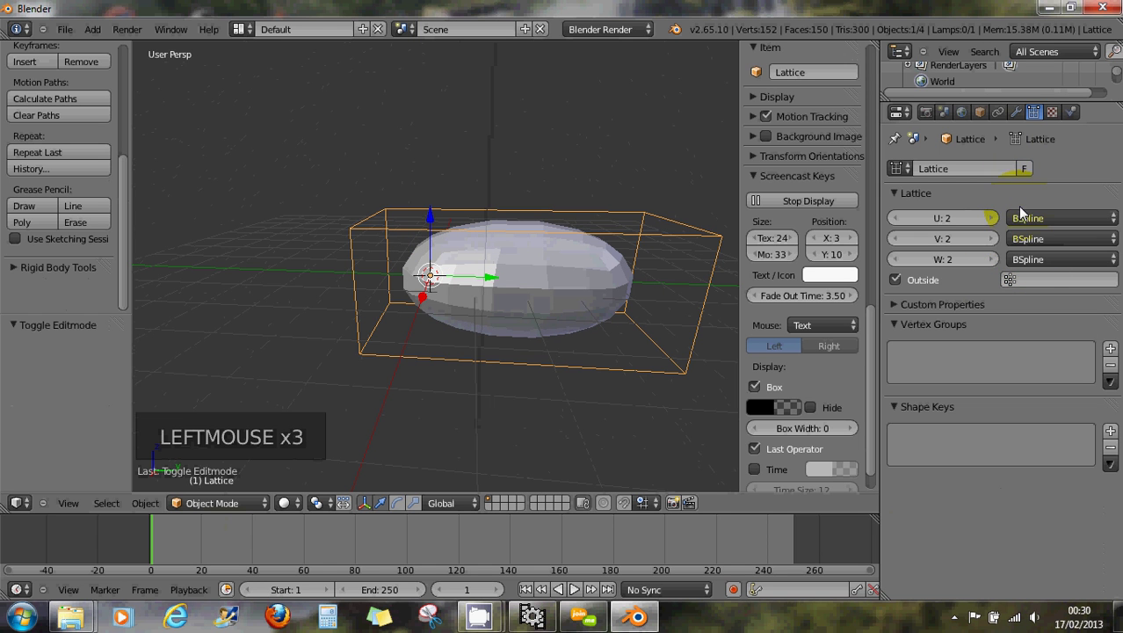
pyautogui.moveTo(595, 340); pyautogui.dragTo(610, 284, button='middle')
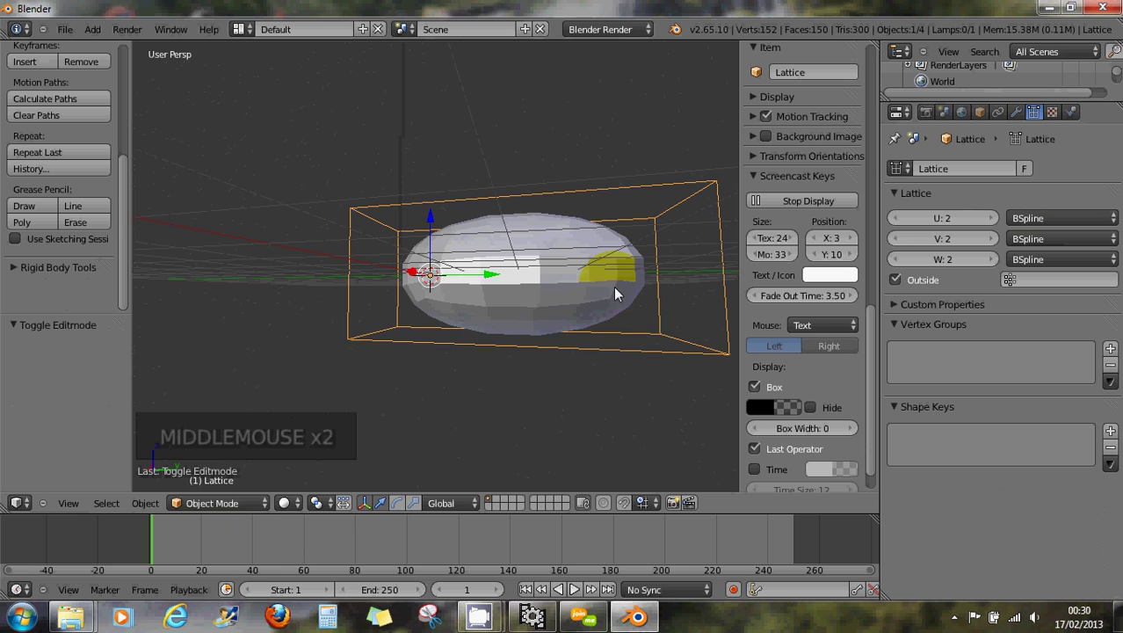
# - Reset the deformed lattice with Make Regular in Edit Mode, viewed from the right, and return to Object Mode
pyautogui.scroll(-1, 620, 332)
pyautogui.press('KP_3')
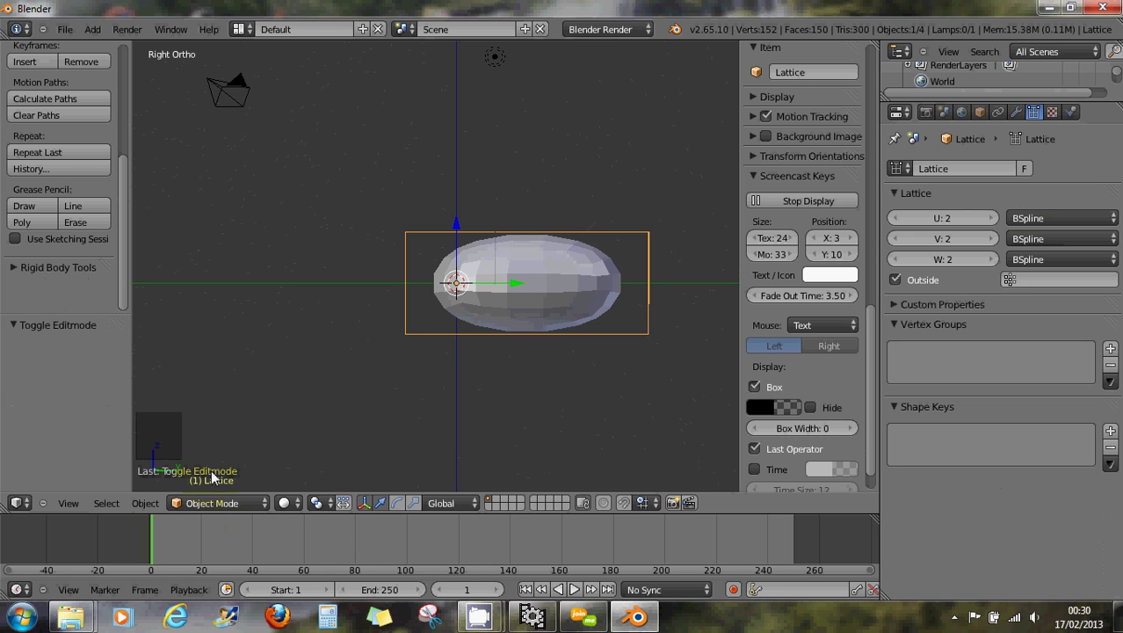
pyautogui.click(148, 501)
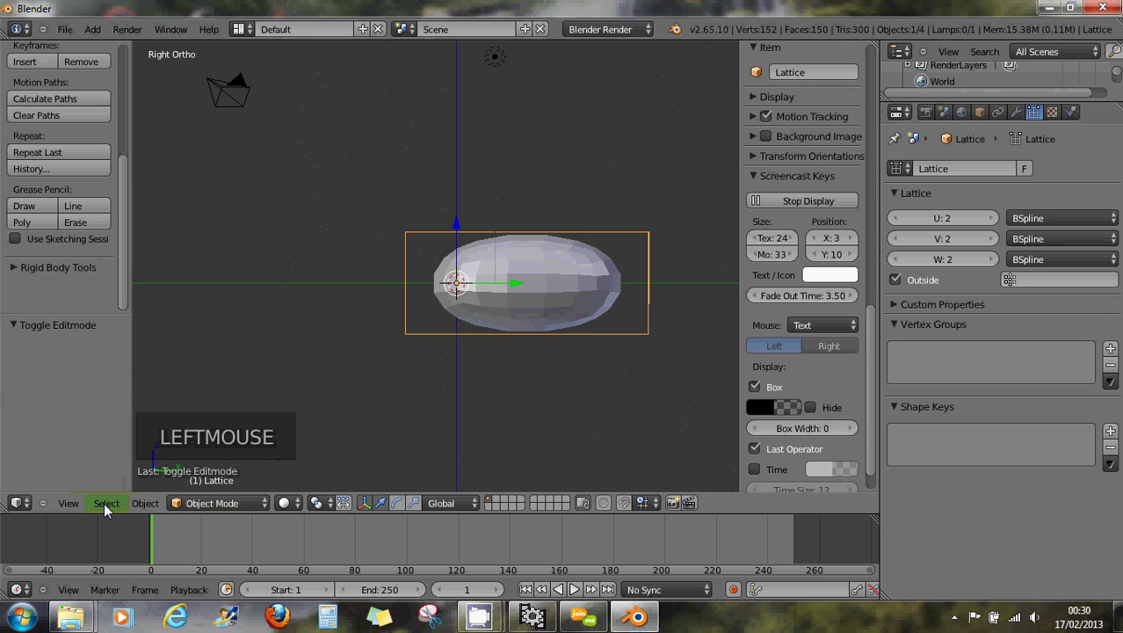
pyautogui.click(103, 502)
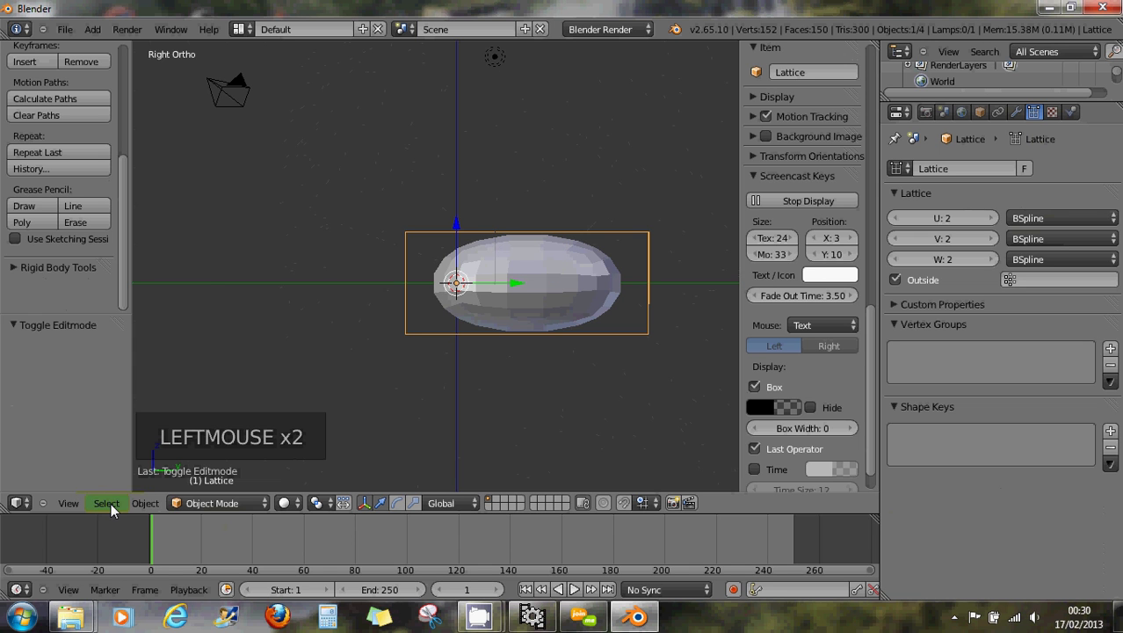
pyautogui.click(111, 503)
pyautogui.click(147, 503)
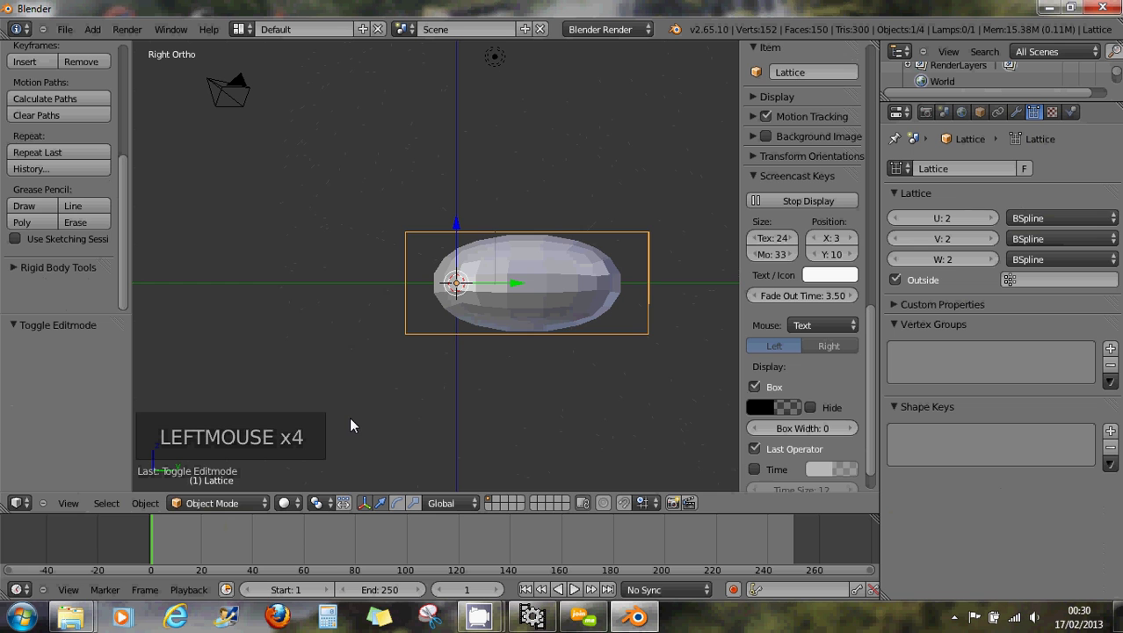
pyautogui.press('Tab')
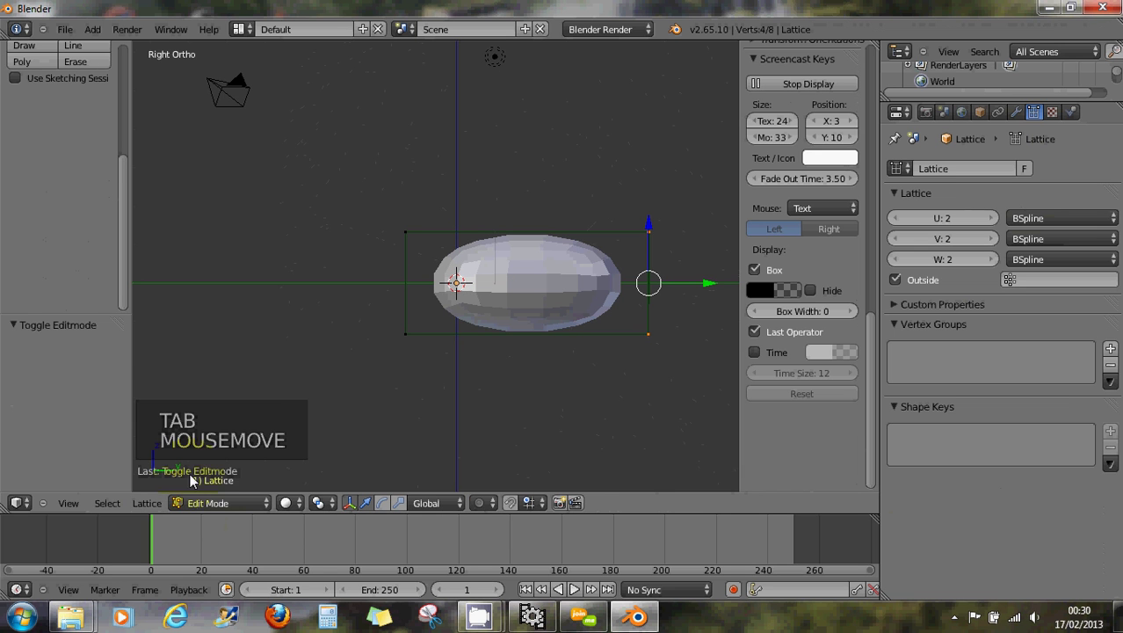
pyautogui.click(158, 506)
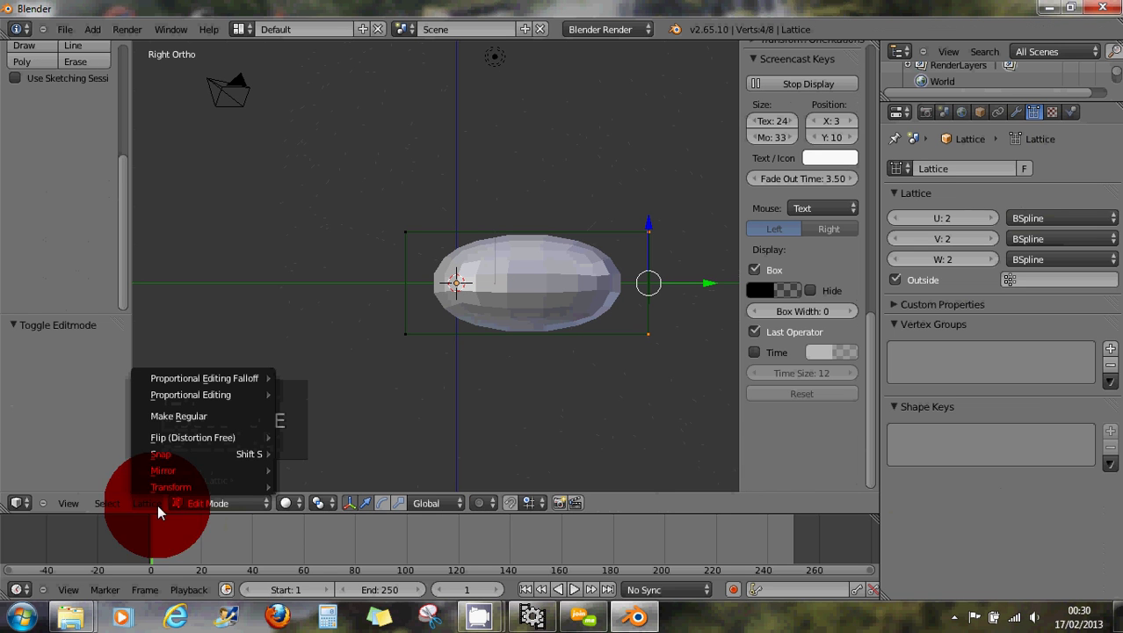
pyautogui.click(179, 418)
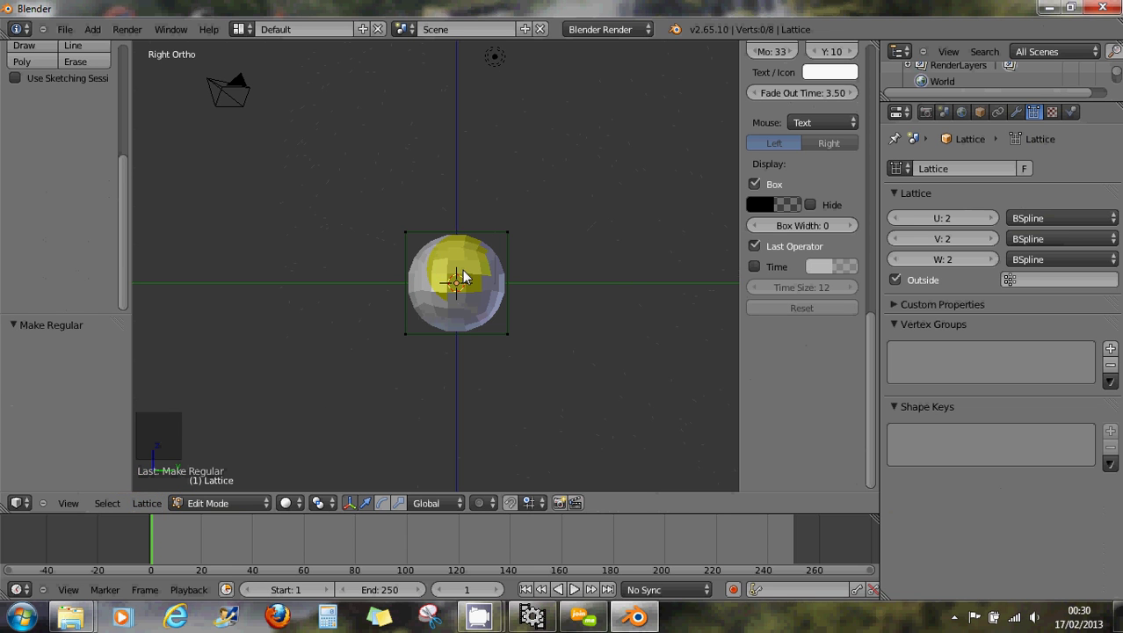
pyautogui.press('Tab')
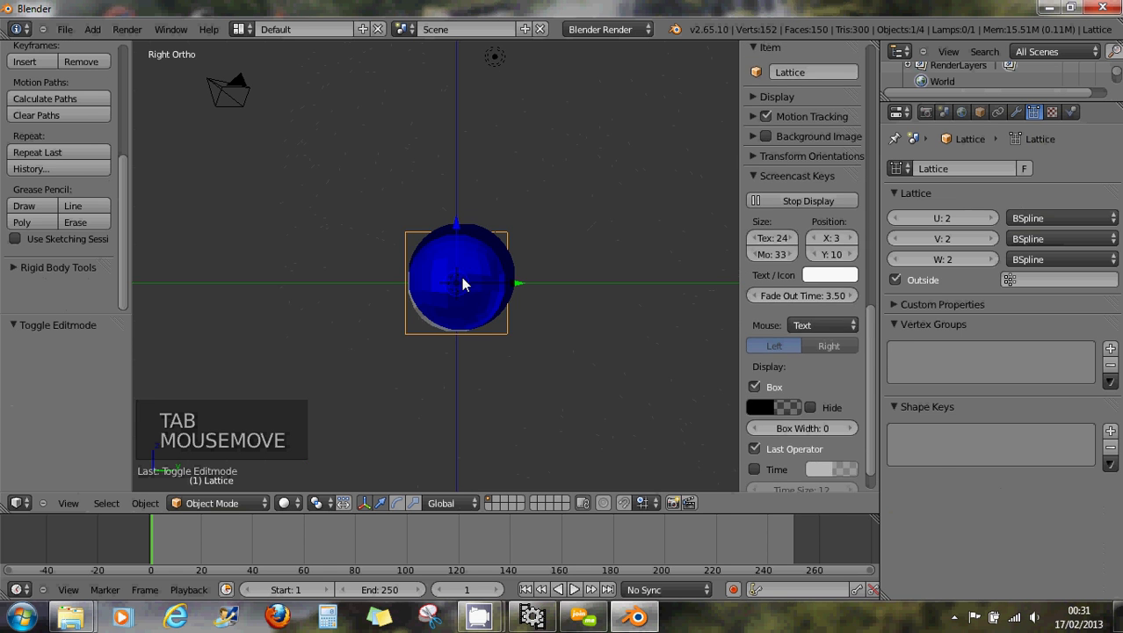
# - Delete the sphere inside the lattice and add a mesh cube in its place
pyautogui.rightClick(461, 284)
pyautogui.press('Delete')
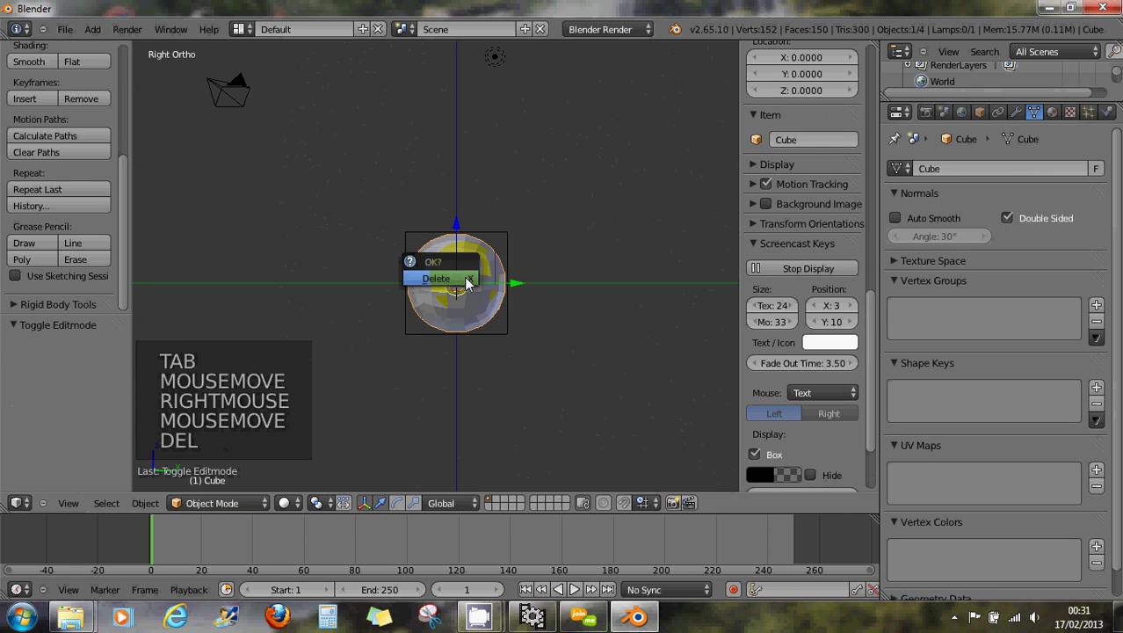
pyautogui.click(466, 283)
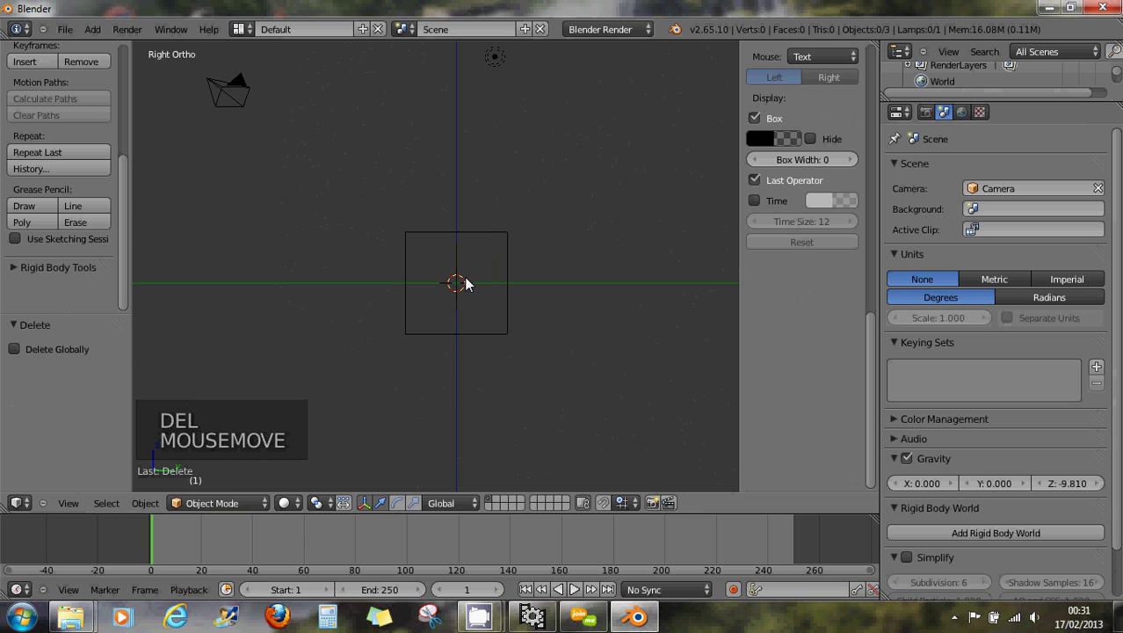
pyautogui.hotkey('shift', 'a')
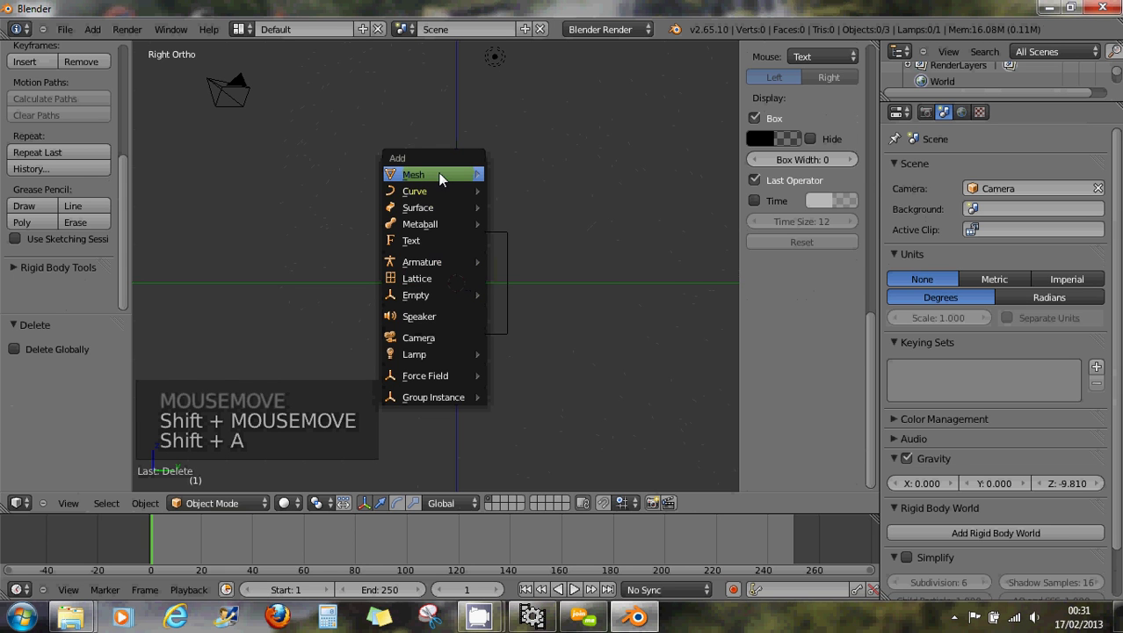
pyautogui.moveTo(437, 174)
pyautogui.click(508, 190)
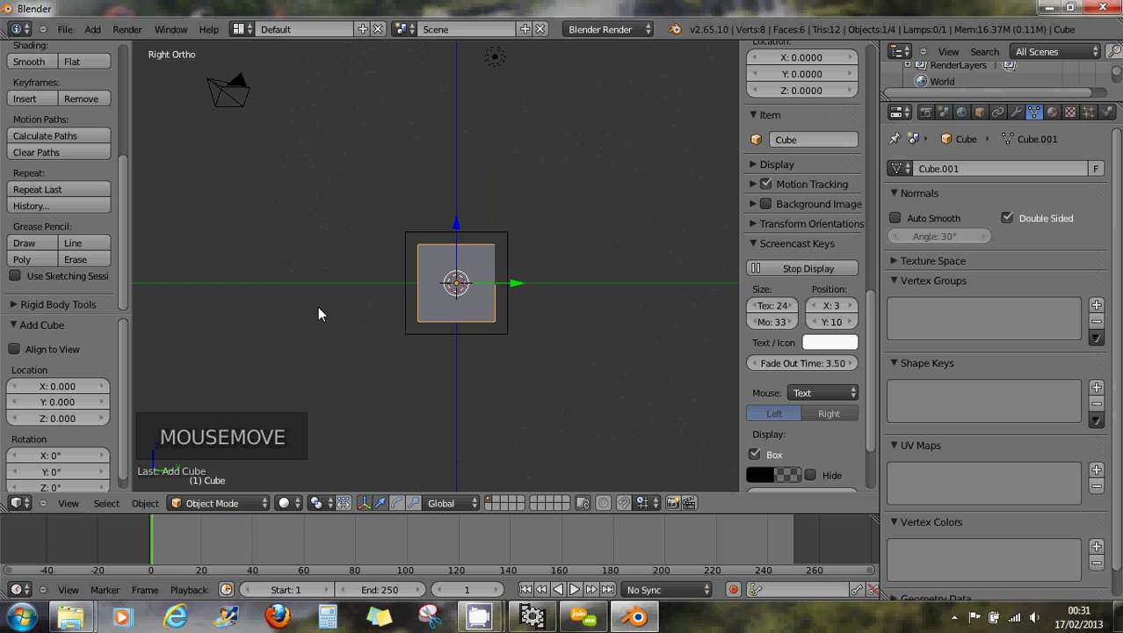
# - Subdivide the whole cube in Edit Mode with 10 cuts
pyautogui.press('w')
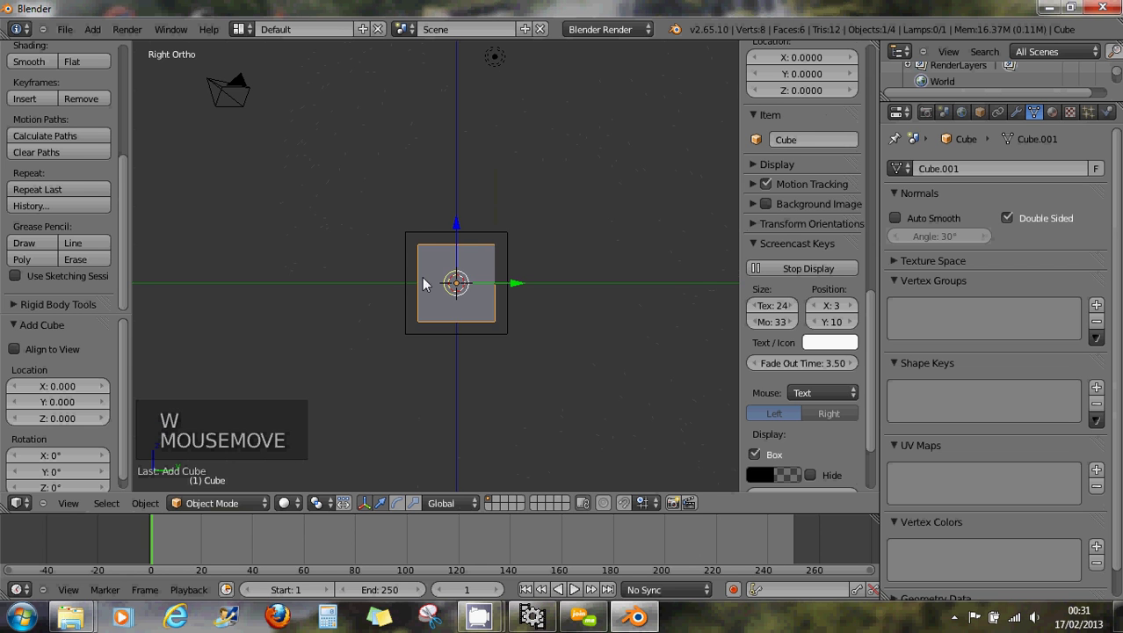
pyautogui.press('Tab')
pyautogui.press('w')
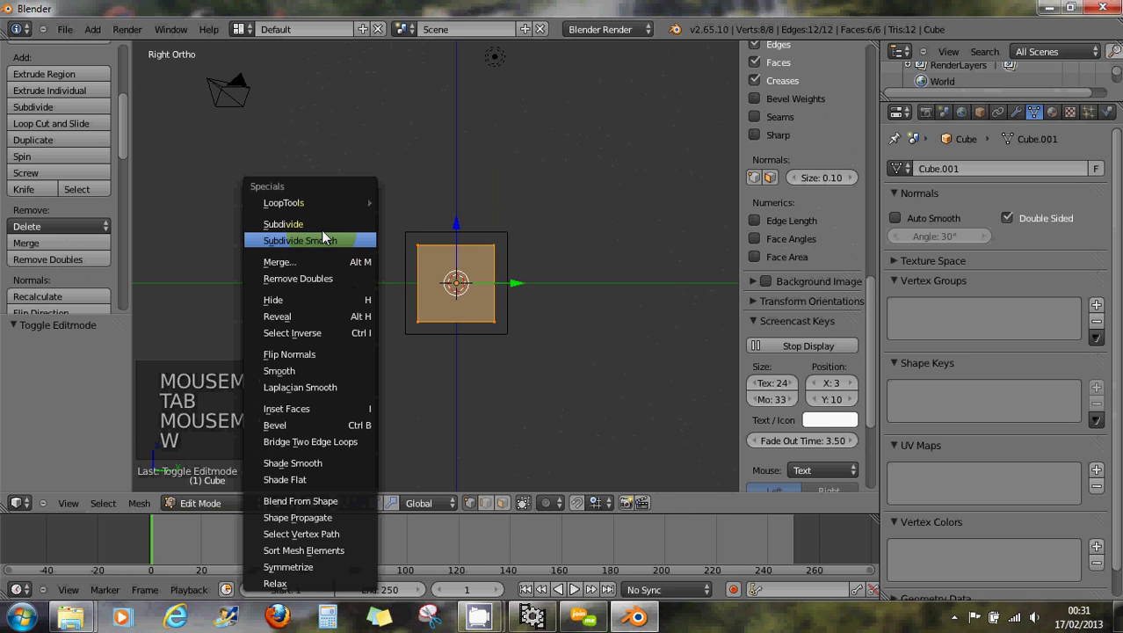
pyautogui.click(310, 224)
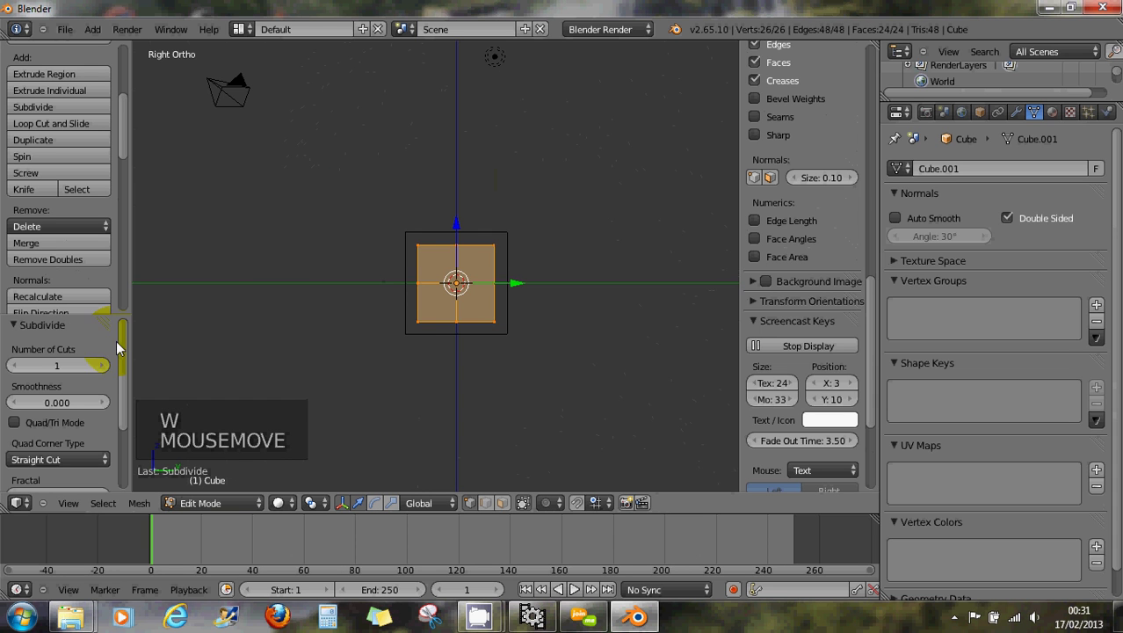
pyautogui.moveTo(101, 373); pyautogui.dragTo(234, 371)
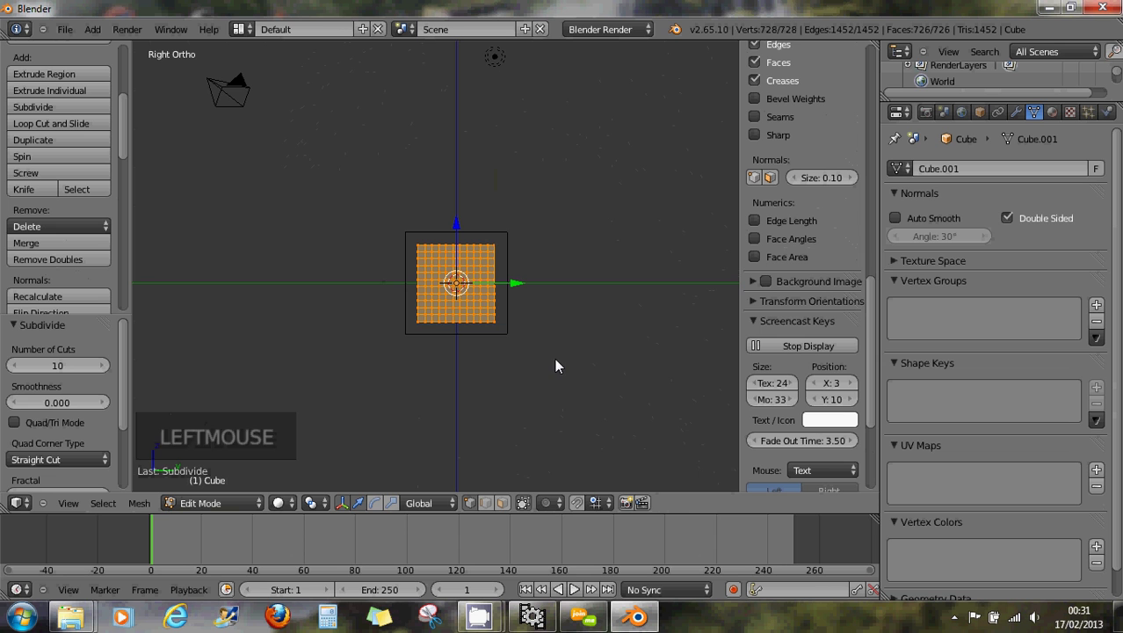
# - Add a Lattice modifier to the cube with Lattice as its object, and return to Object Mode
pyautogui.click(1015, 111)
pyautogui.click(952, 169)
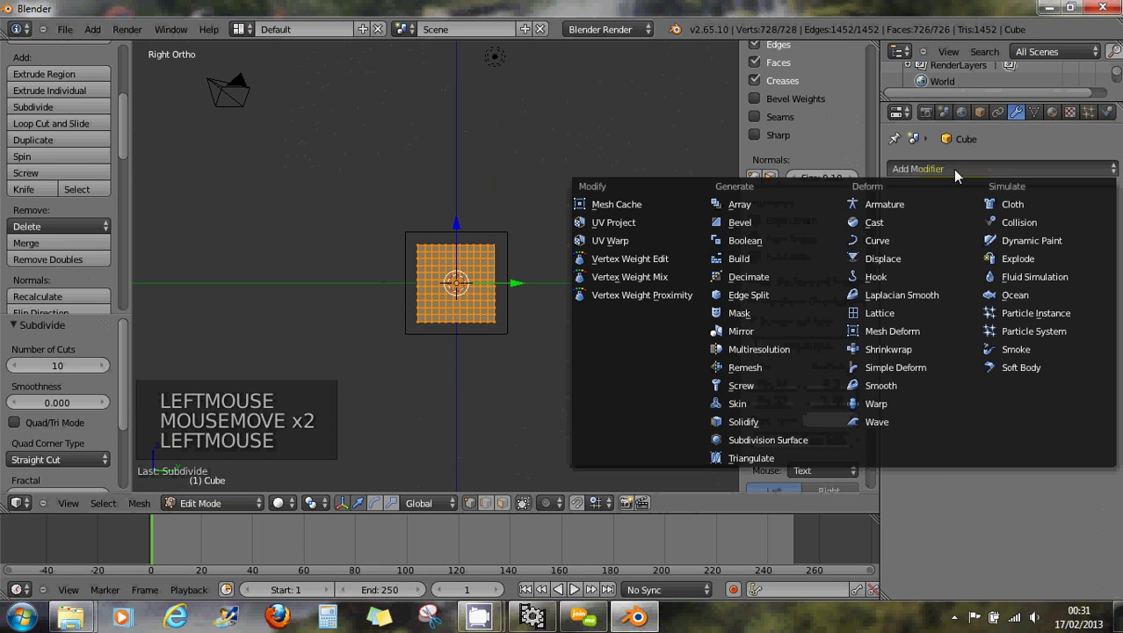
pyautogui.click(874, 313)
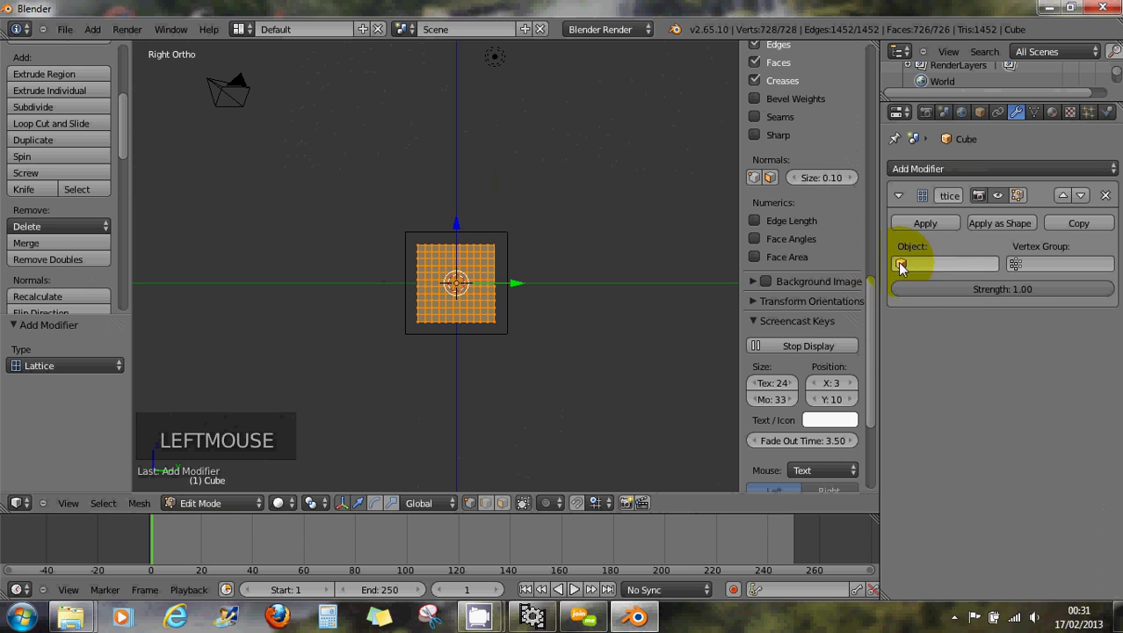
pyautogui.click(909, 264)
pyautogui.click(905, 289)
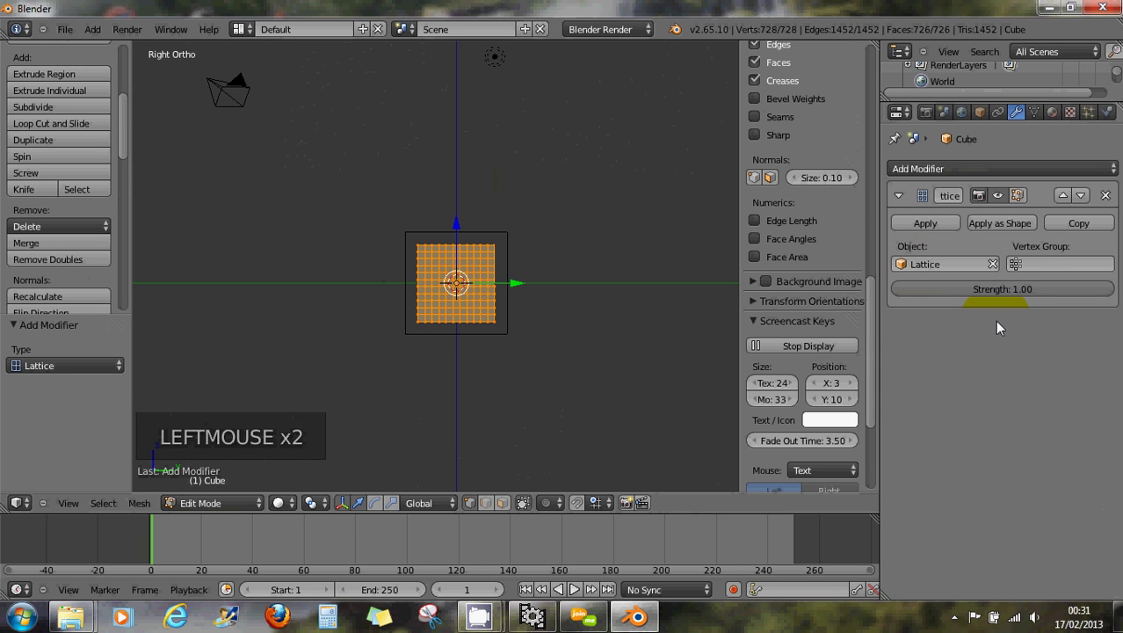
pyautogui.press('Tab')
# - Select the lattice, show its lattice settings, and in Edit Mode move its upper positive X, positive Y corner point about 4.608 along Y
pyautogui.rightClick(508, 264)
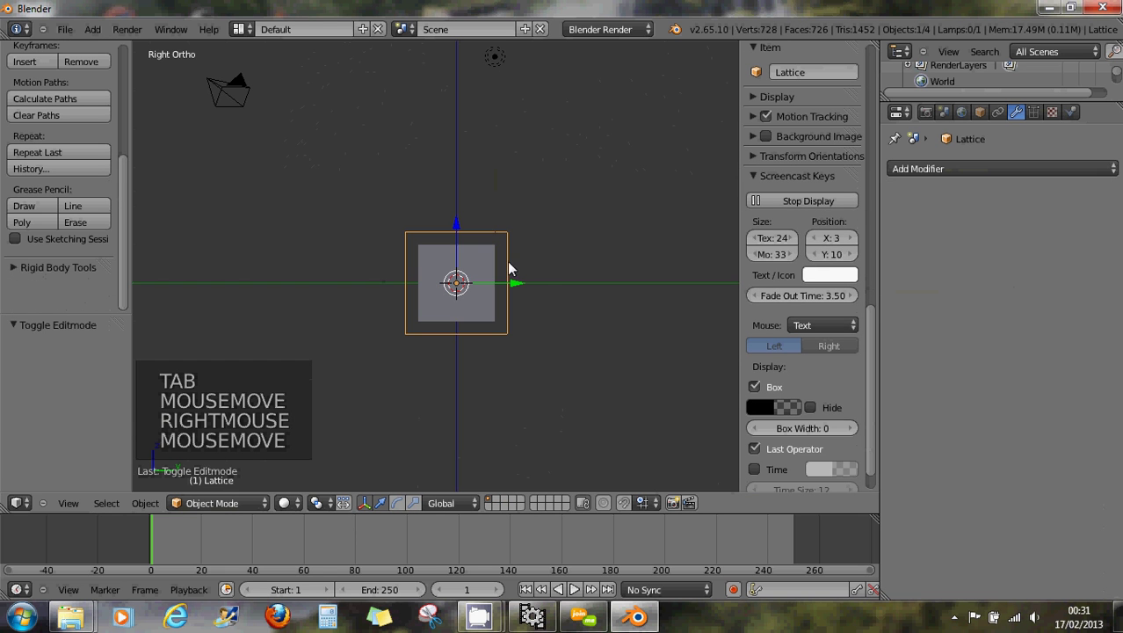
pyautogui.click(1032, 112)
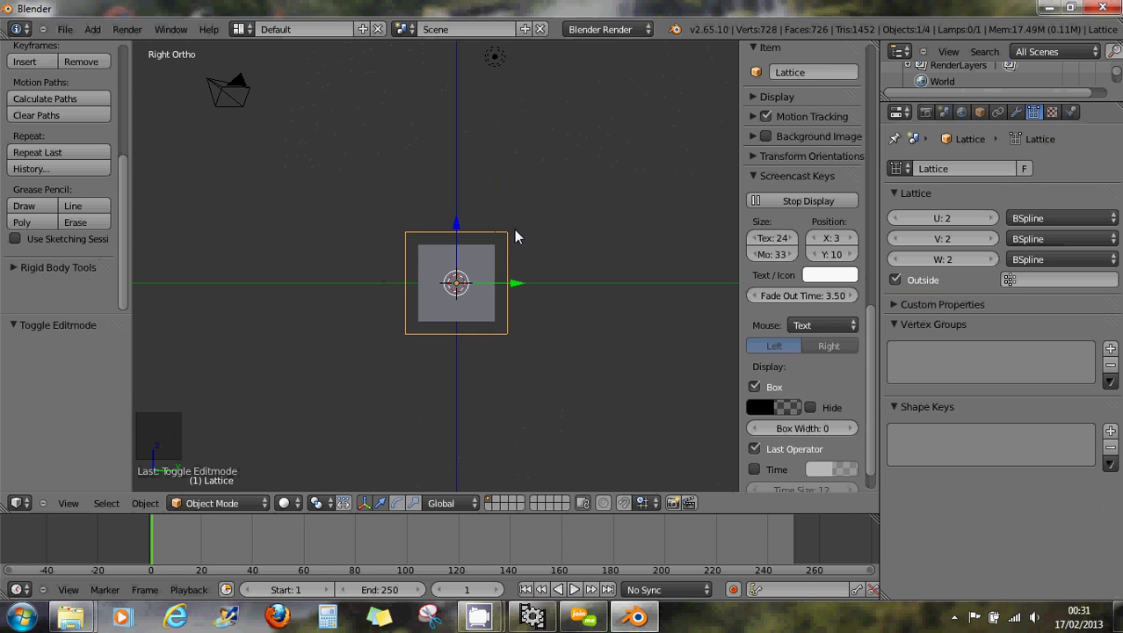
pyautogui.press('Tab')
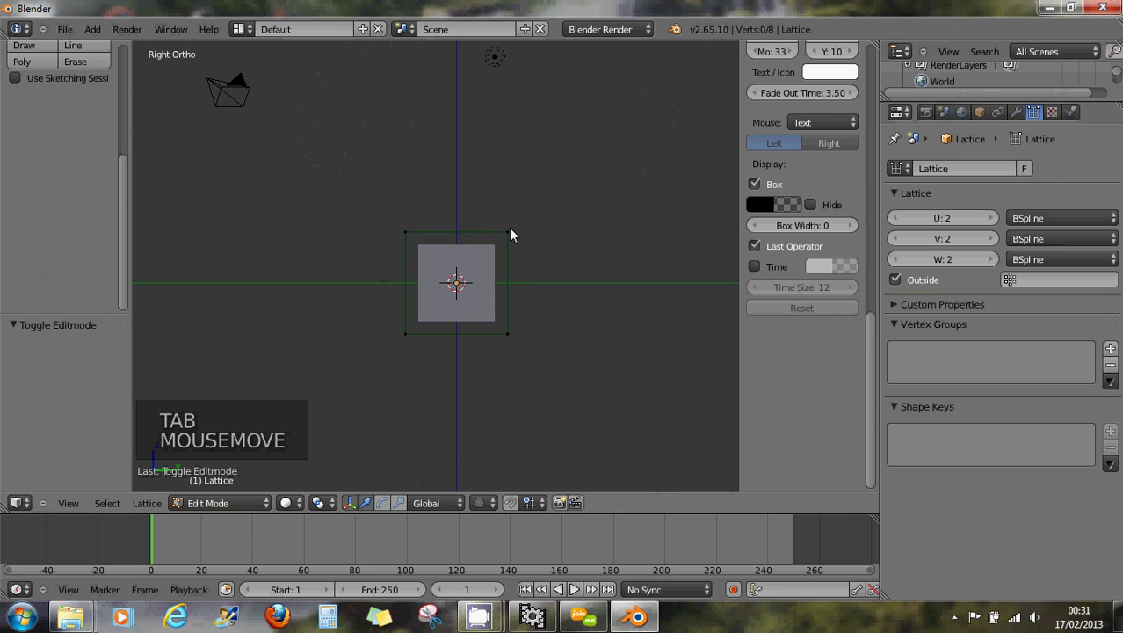
pyautogui.moveTo(510, 235); pyautogui.dragTo(502, 293, button='middle')
pyautogui.rightClick(514, 276)
pyautogui.click(583, 276)
pyautogui.moveTo(584, 277); pyautogui.dragTo(126, 279)
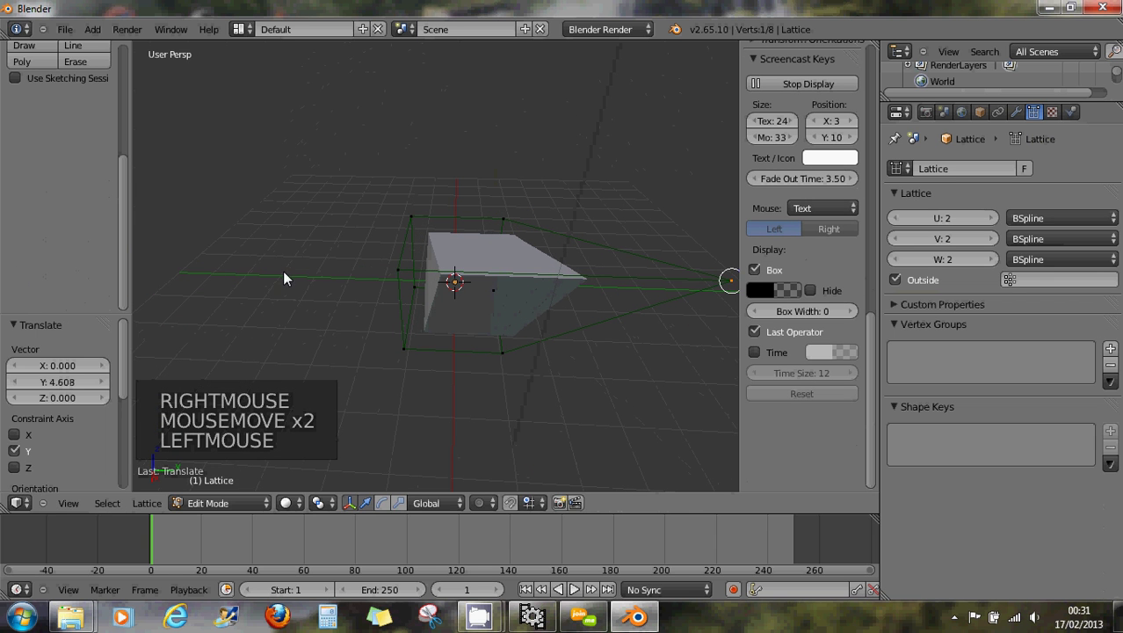
# - Try moving the selected lattice point a further 3.342 along Y in top view, and undo the move
pyautogui.press('KP_7')
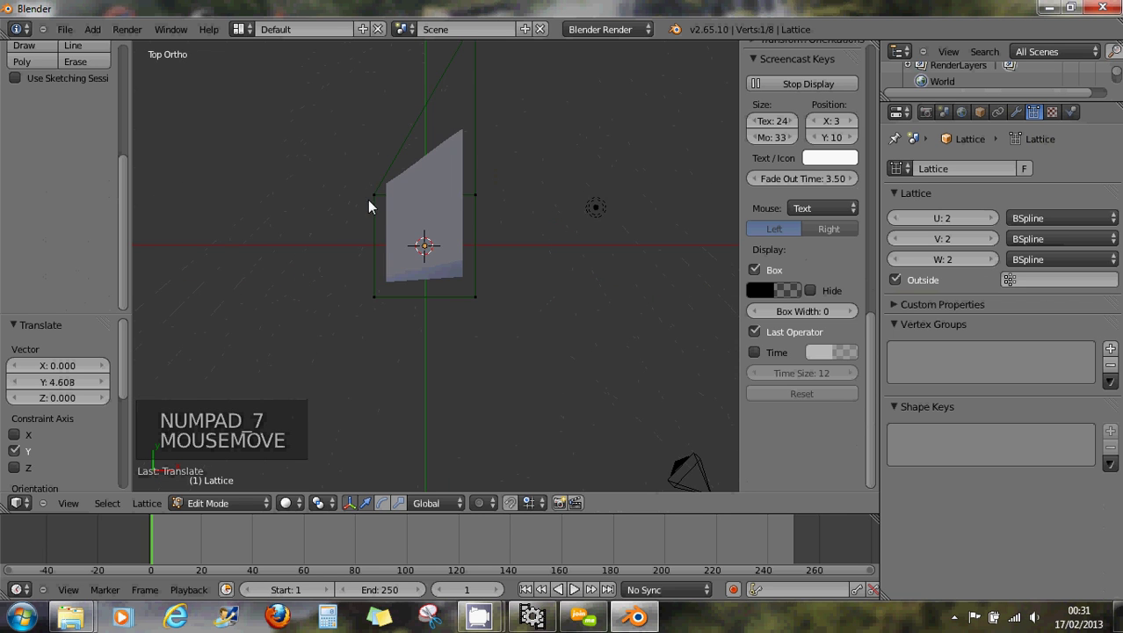
pyautogui.scroll(-2, 369, 207)
pyautogui.keyDown('shift'); pyautogui.moveTo(378, 196); pyautogui.dragTo(401, 251, button='middle'); pyautogui.keyUp('shift')
pyautogui.moveTo(442, 156); pyautogui.dragTo(445, 66)
pyautogui.scroll(3, 422, 371)
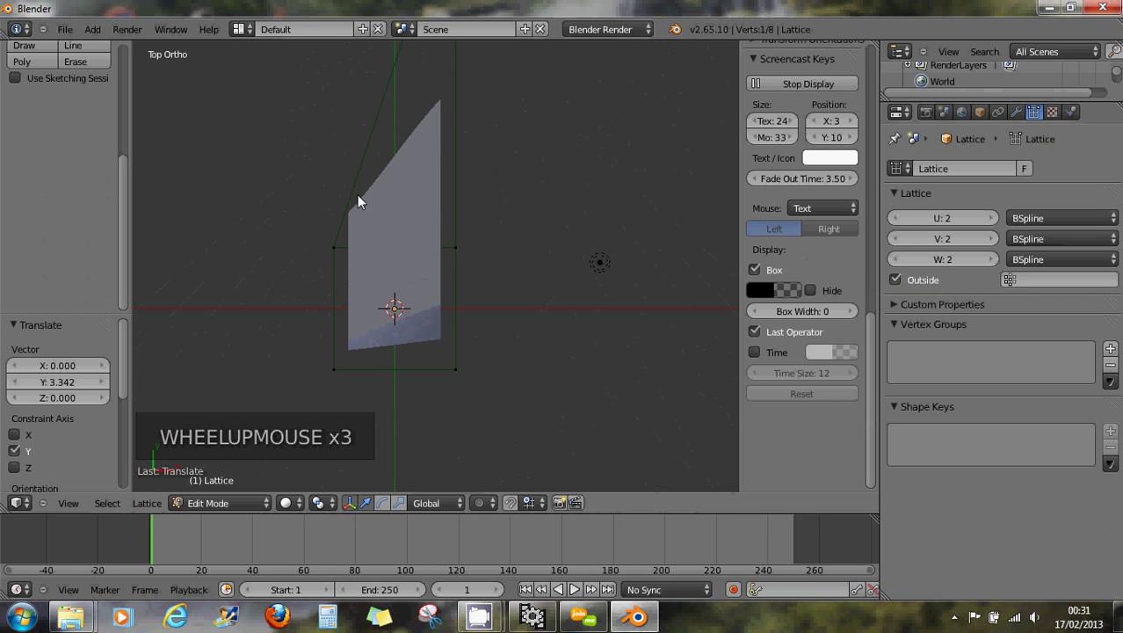
pyautogui.scroll(-5, 433, 209)
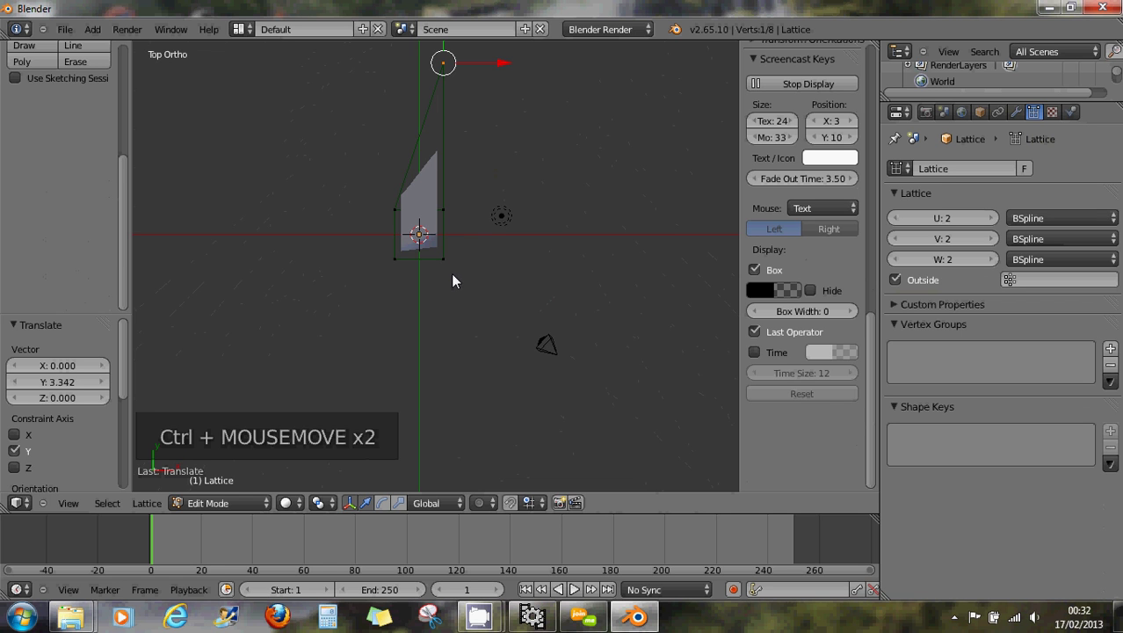
pyautogui.hotkey('ctrl', 'z')
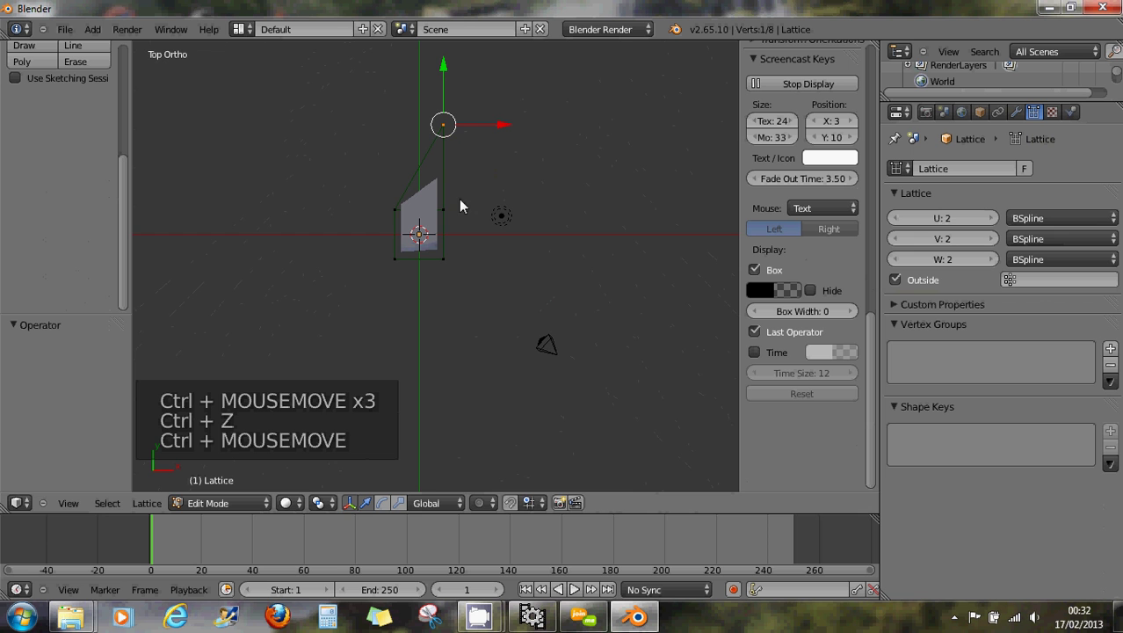
# - Return to Object Mode and set the lattice's W, V and U interpolation types from BSpline to Linear
pyautogui.click(231, 499)
pyautogui.click(228, 488)
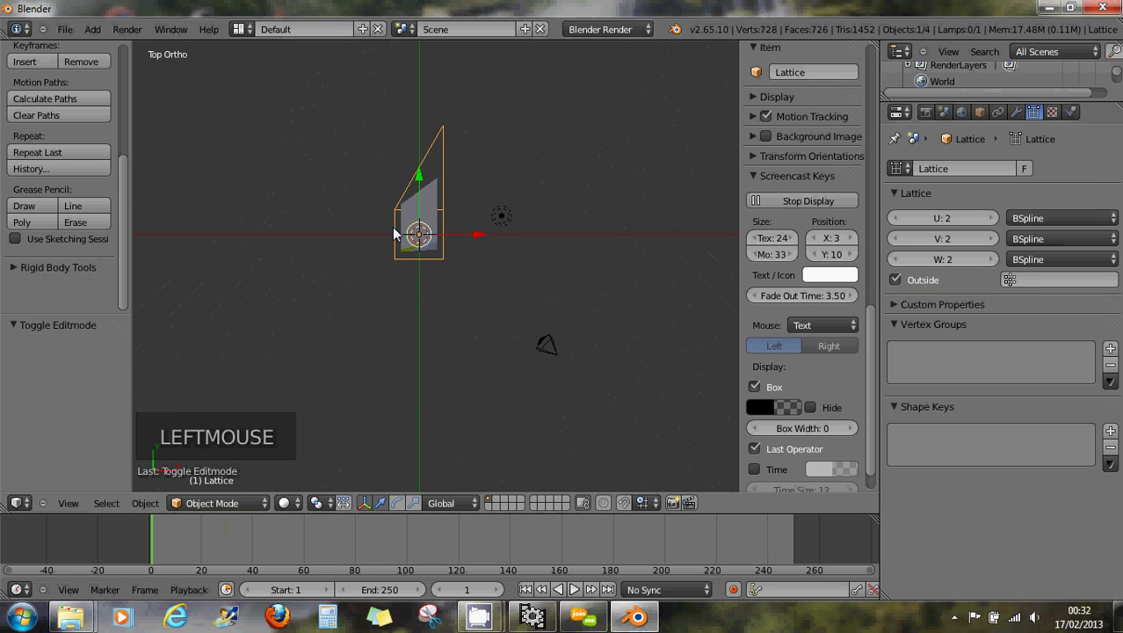
pyautogui.scroll(3, 505, 205)
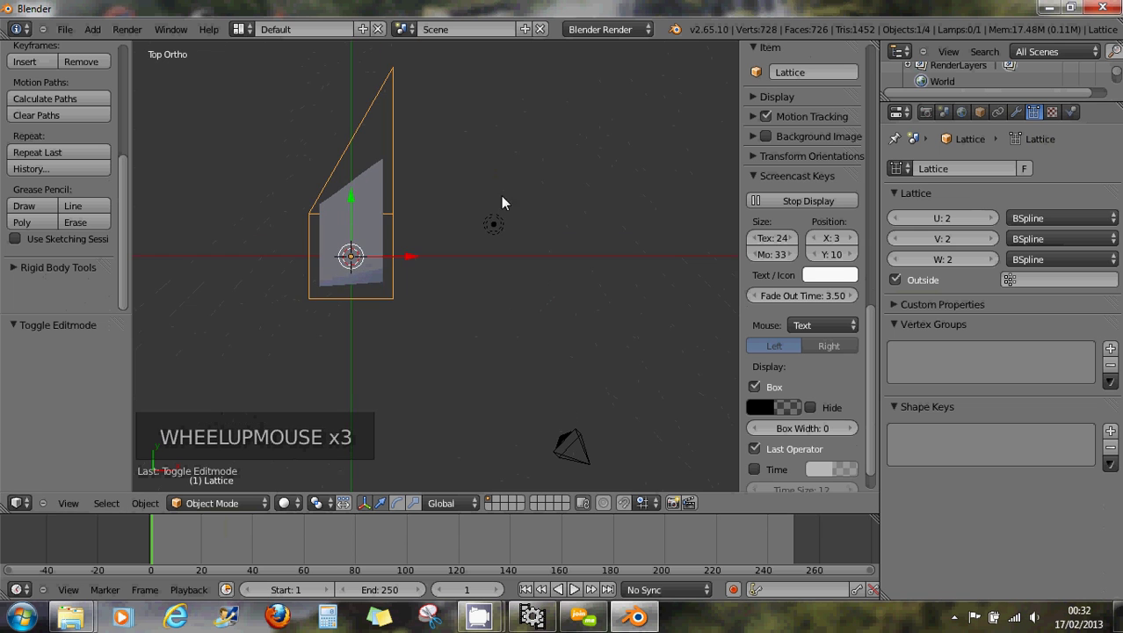
pyautogui.keyDown('shift'); pyautogui.moveTo(507, 158); pyautogui.dragTo(627, 173, button='middle'); pyautogui.keyUp('shift')
pyautogui.scroll(1, 625, 240)
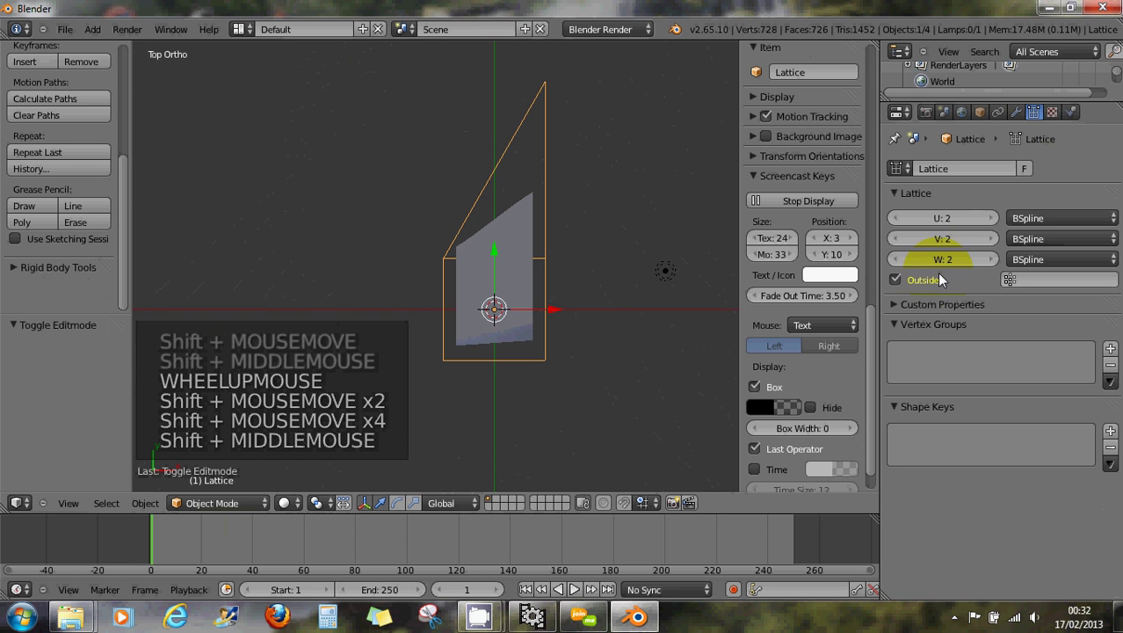
pyautogui.click(1075, 258)
pyautogui.click(1062, 244)
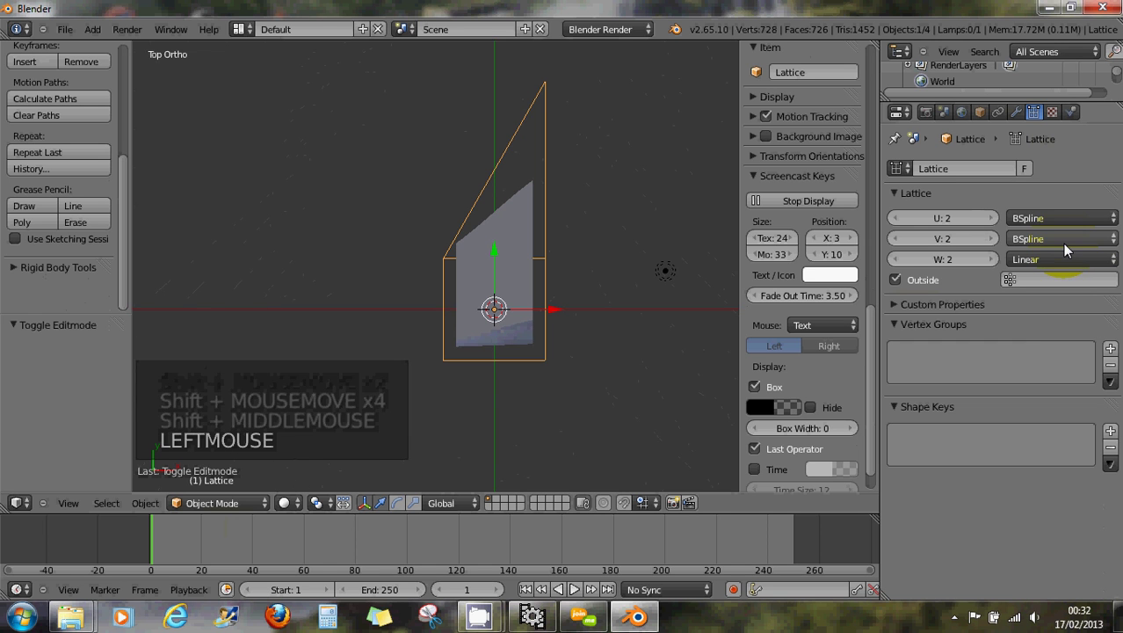
pyautogui.click(1061, 240)
pyautogui.click(1053, 226)
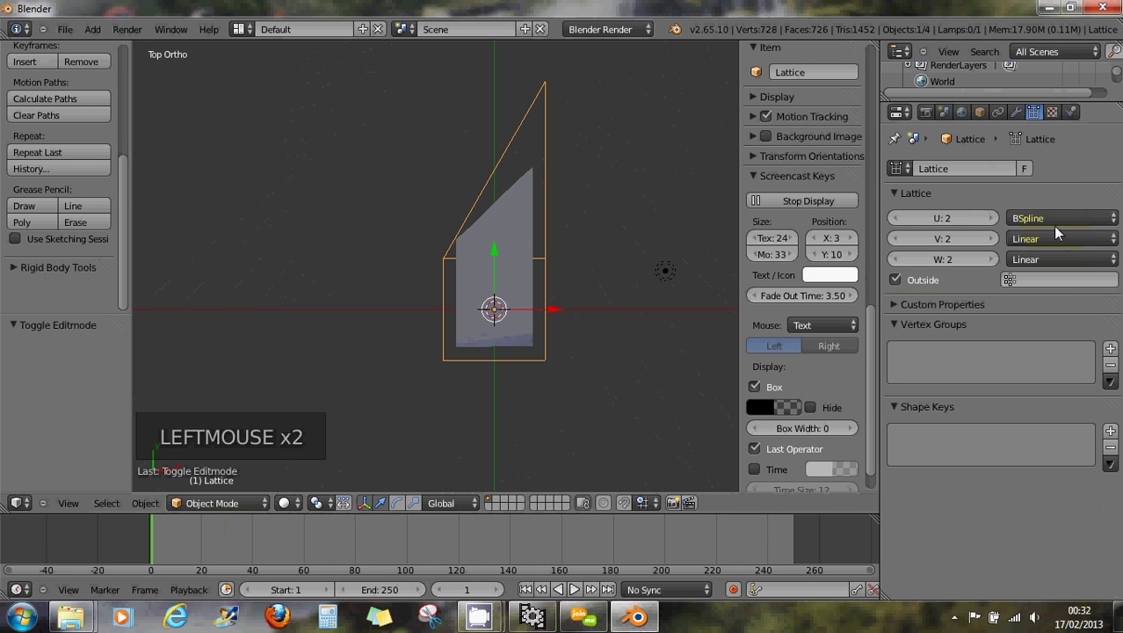
pyautogui.click(1047, 217)
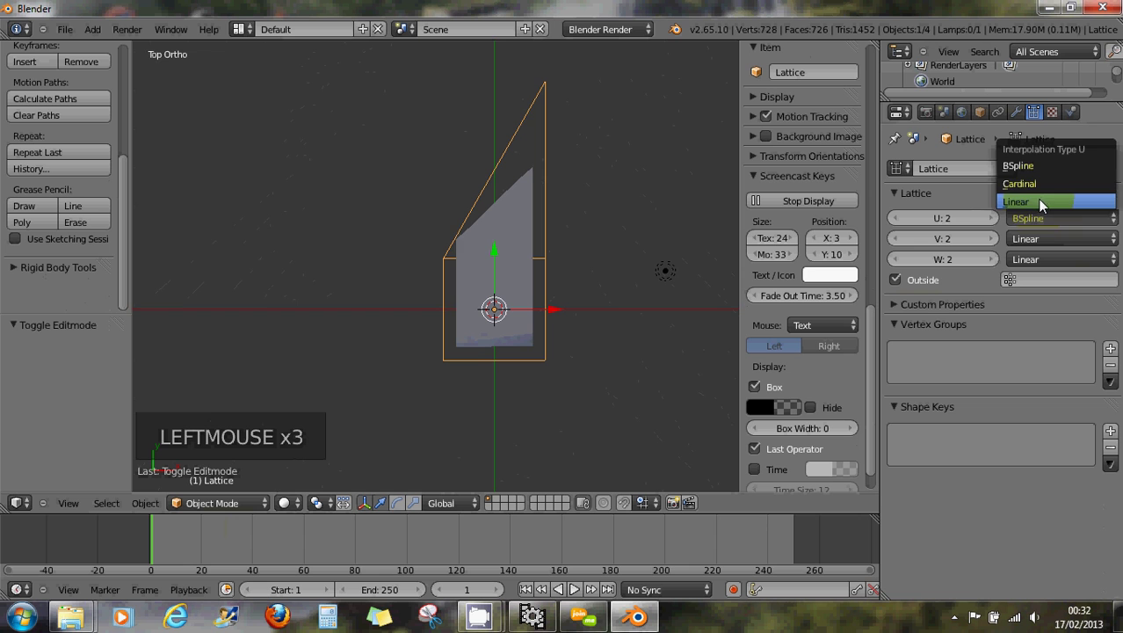
pyautogui.click(1036, 198)
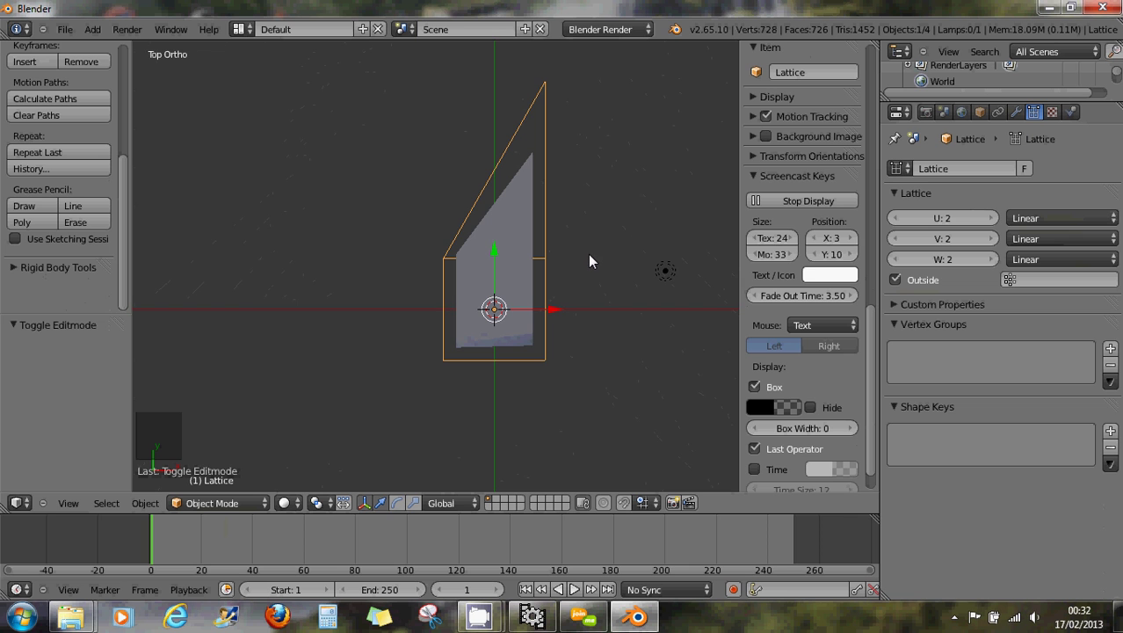
# - In Edit Mode, reset the deformed lattice to its regular shape with Make Regular
pyautogui.press('ctrl')
pyautogui.click(217, 506)
pyautogui.click(224, 469)
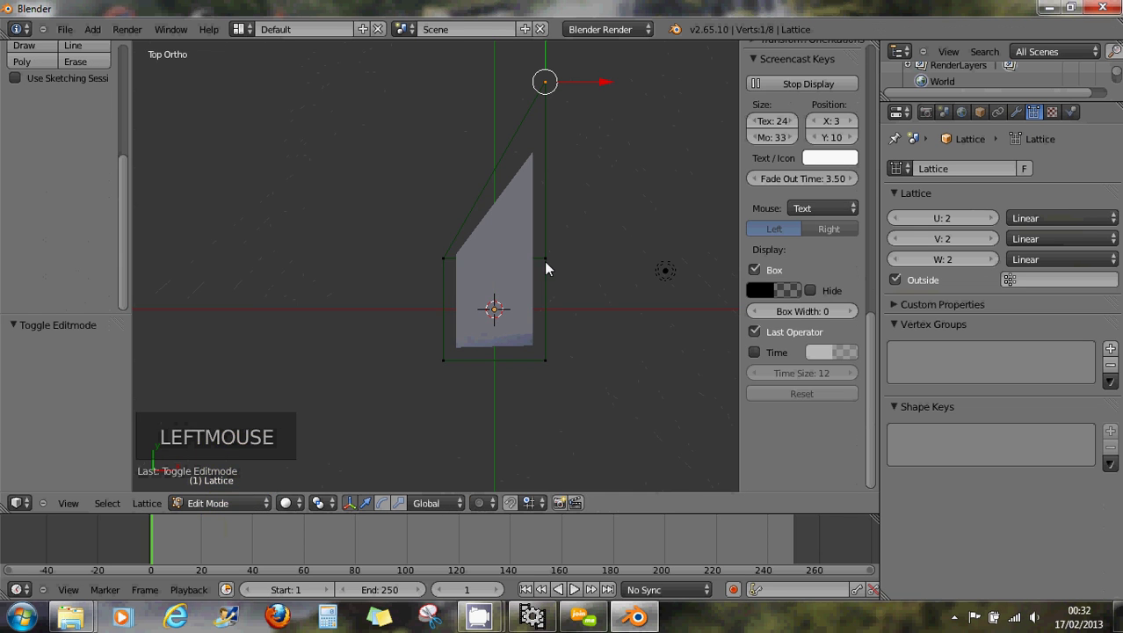
pyautogui.click(147, 503)
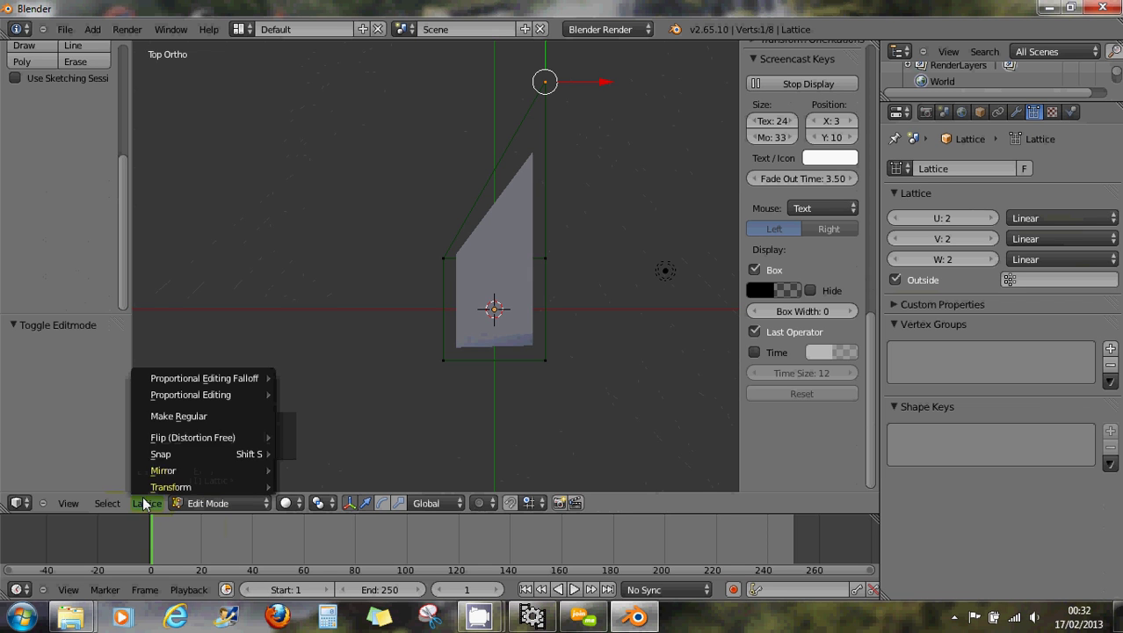
pyautogui.click(167, 415)
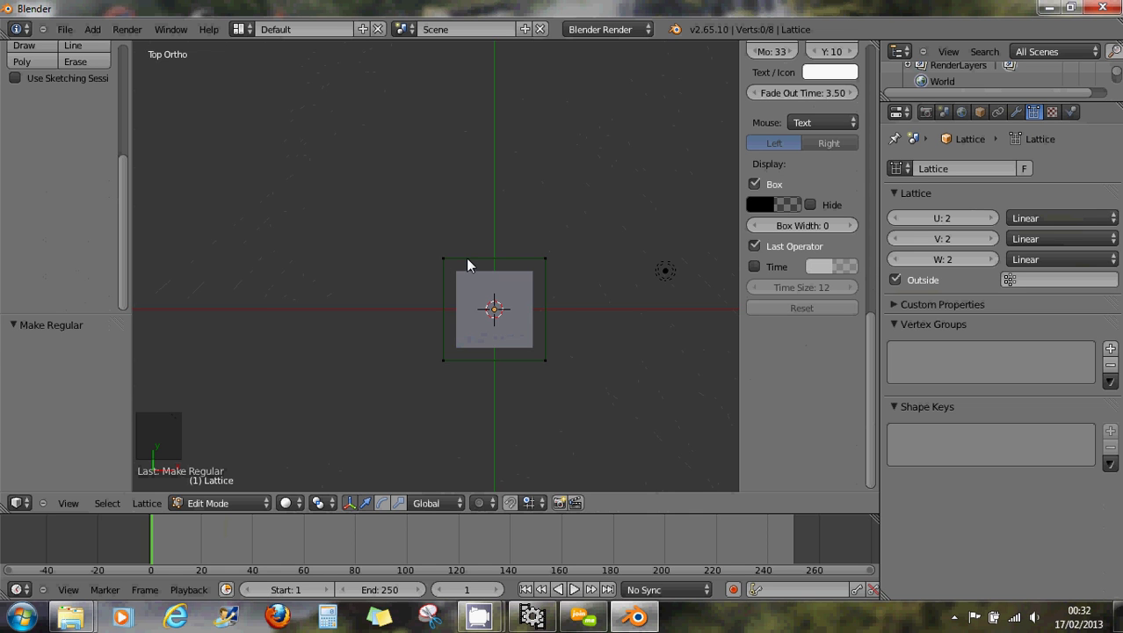
pyautogui.press('a')
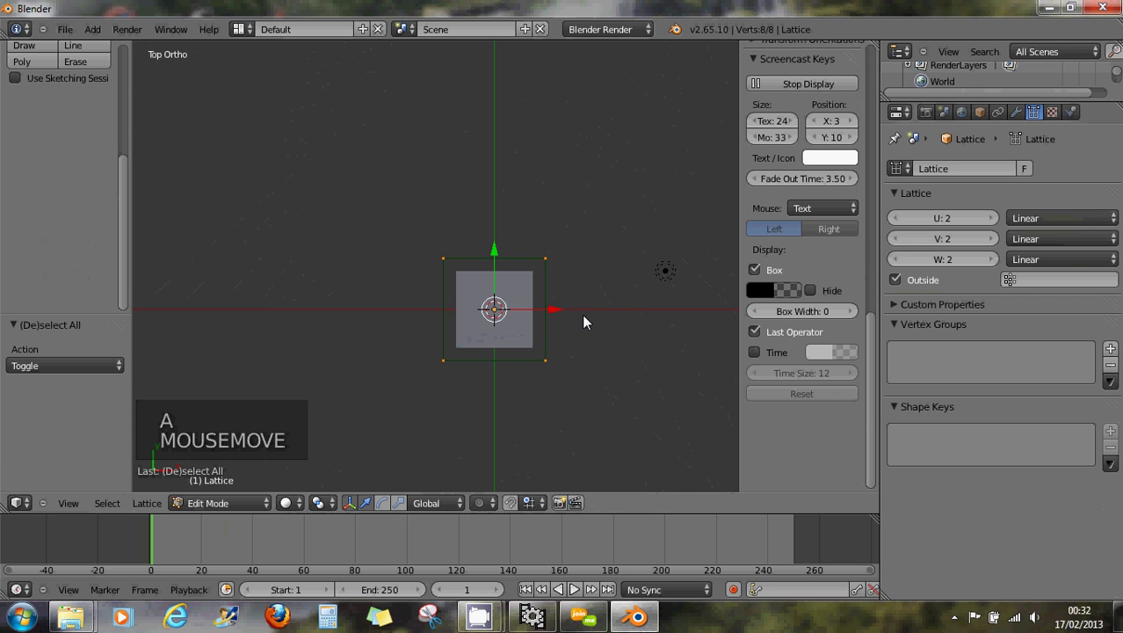
pyautogui.press('s')
pyautogui.press('s')
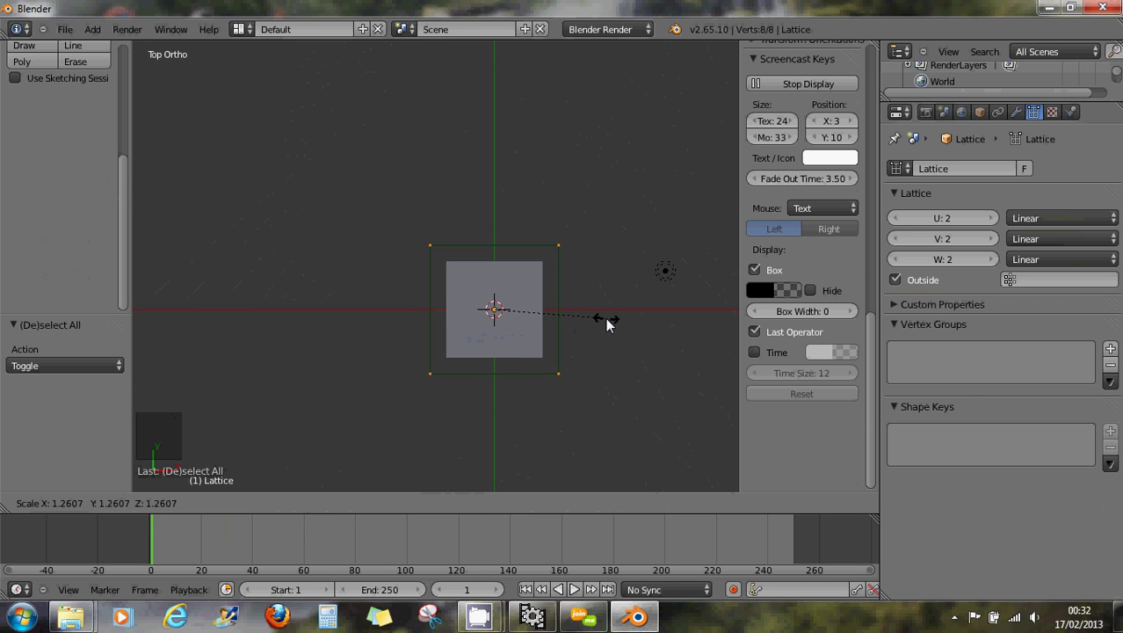
pyautogui.rightClick(605, 318)
# - In Object Mode, scale the whole lattice down by a factor of about 0.818 around the cube
pyautogui.press('Tab')
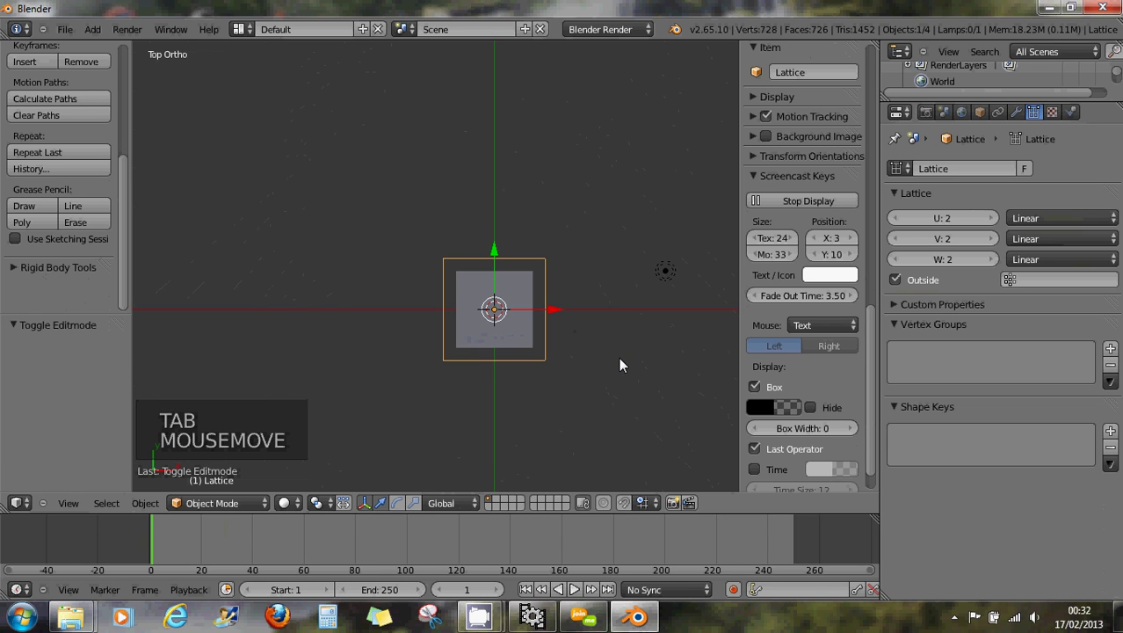
pyautogui.press('Tab')
pyautogui.press('s')
pyautogui.press('s')
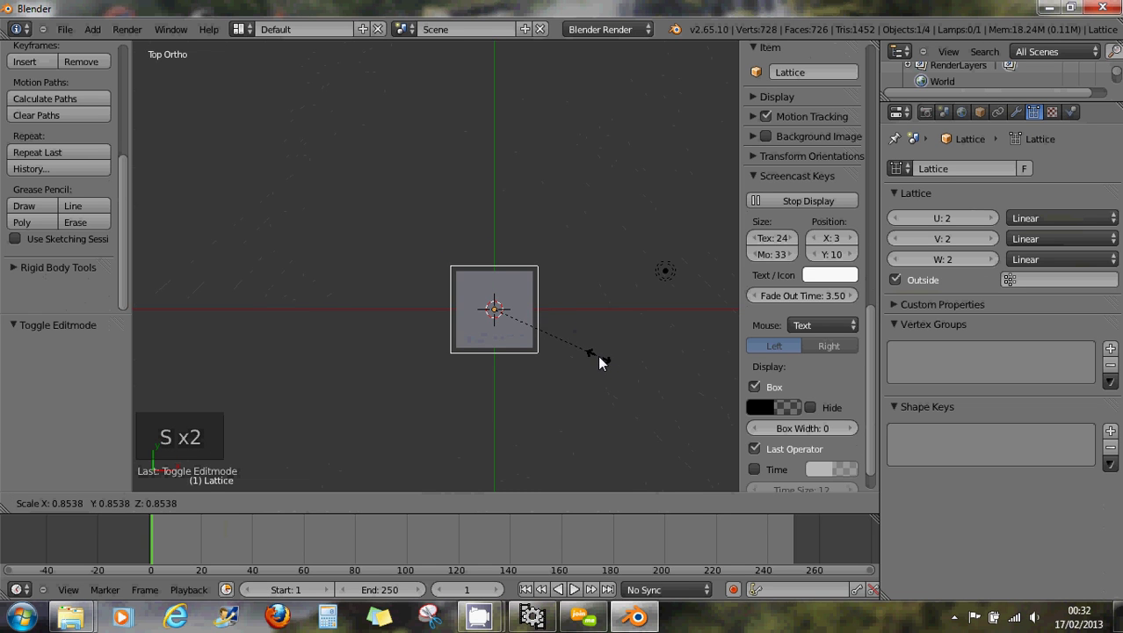
pyautogui.click(593, 355)
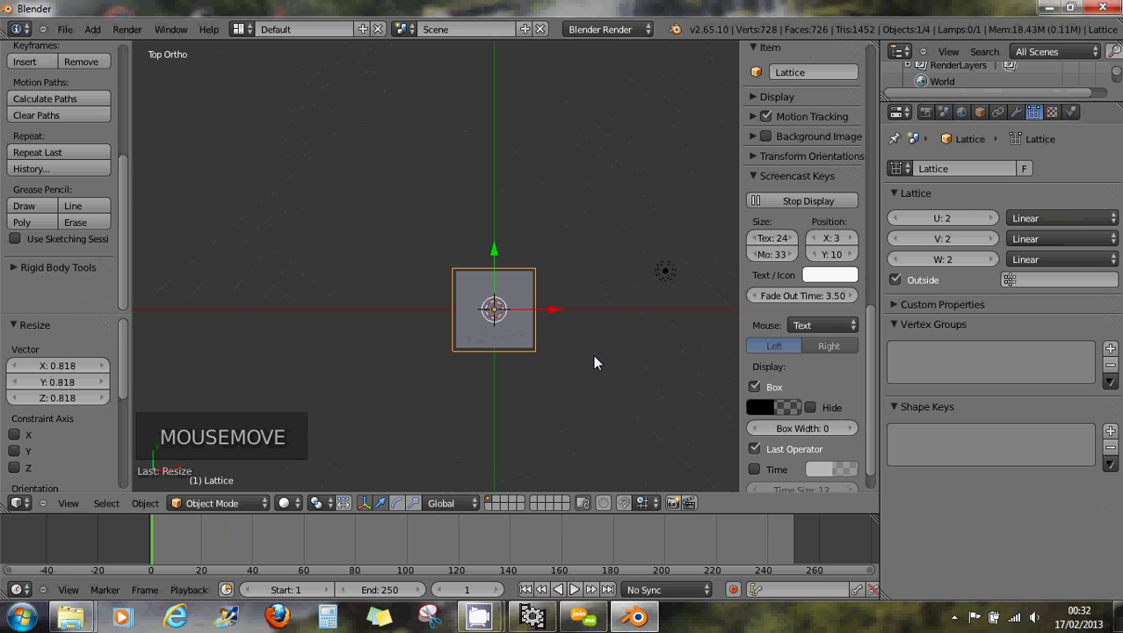
# - In Edit Mode, move the lattice's lower positive X, positive Y corner point about 3.524 along Y, and return to Object Mode
pyautogui.press('Tab')
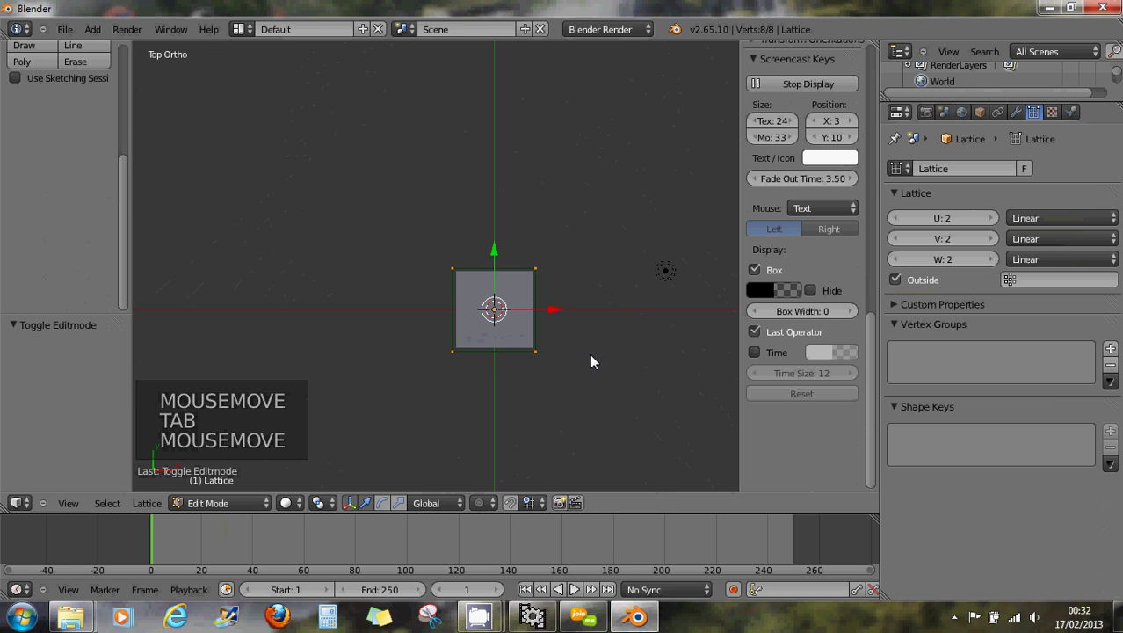
pyautogui.rightClick(536, 268)
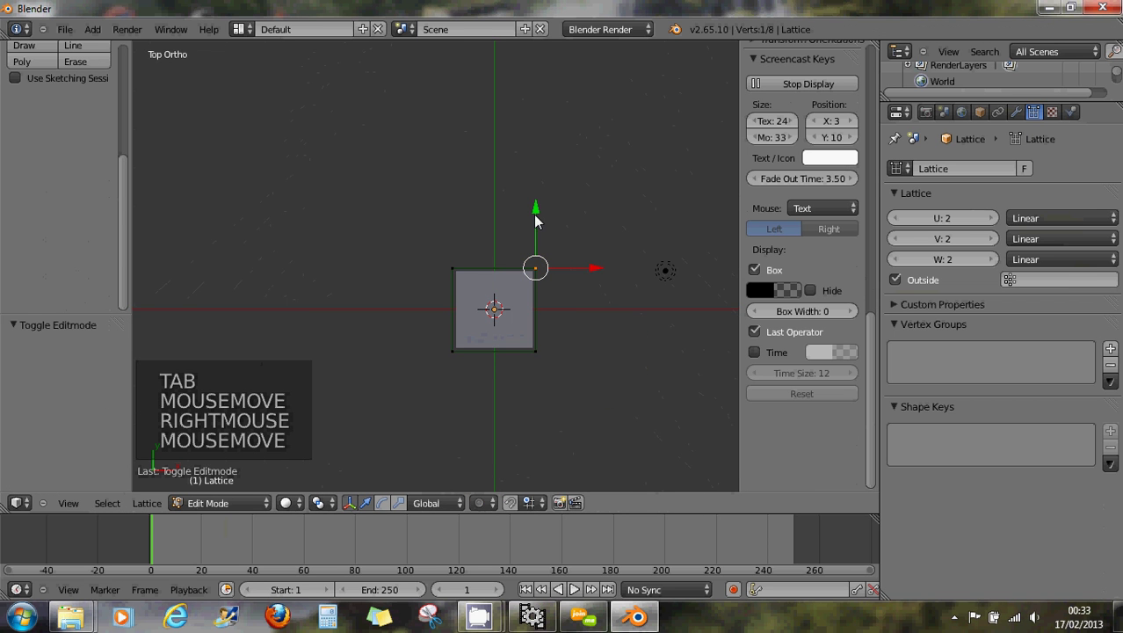
pyautogui.moveTo(538, 218); pyautogui.dragTo(534, 84)
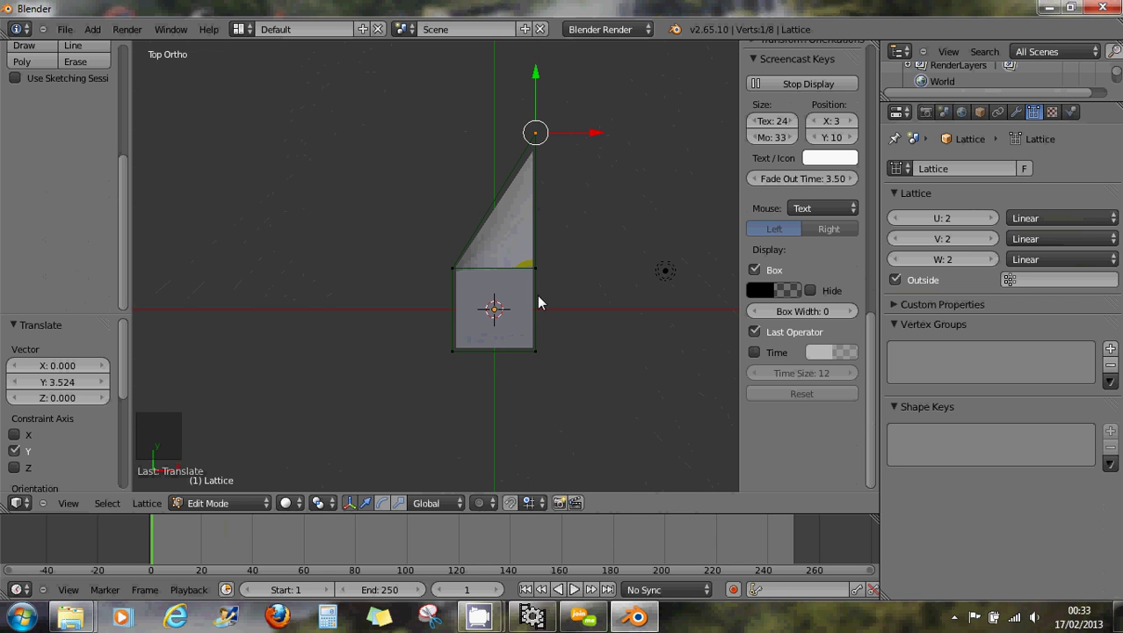
pyautogui.click(221, 503)
pyautogui.click(223, 487)
# - Set the lattice's U, V and W interpolation types to Cardinal
pyautogui.click(1060, 217)
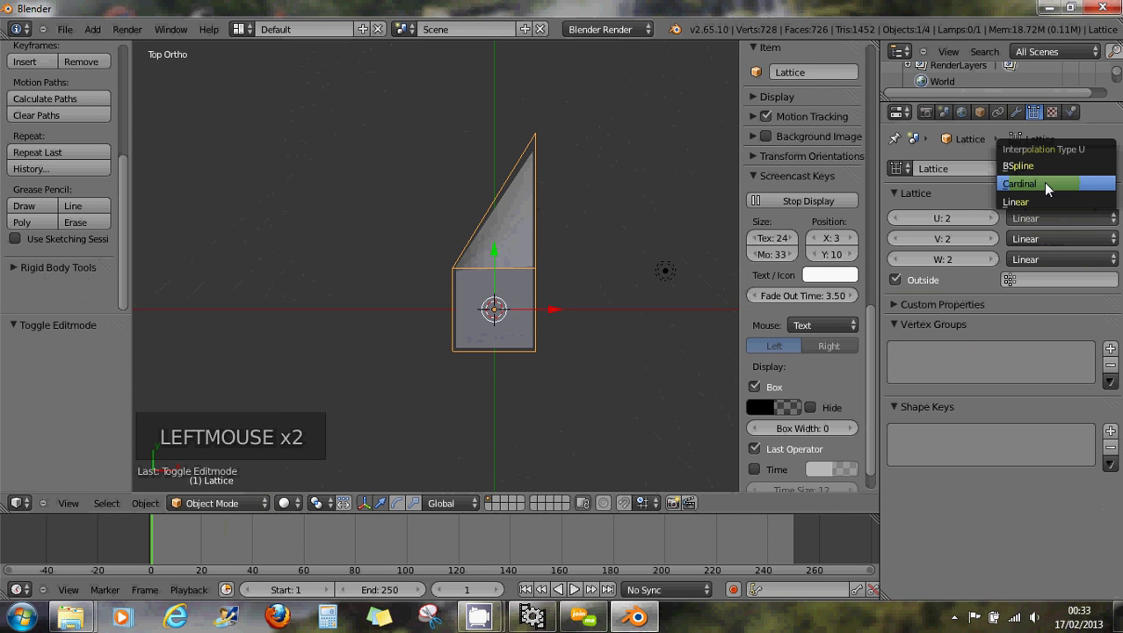
pyautogui.click(1042, 181)
pyautogui.click(1038, 237)
pyautogui.click(1034, 203)
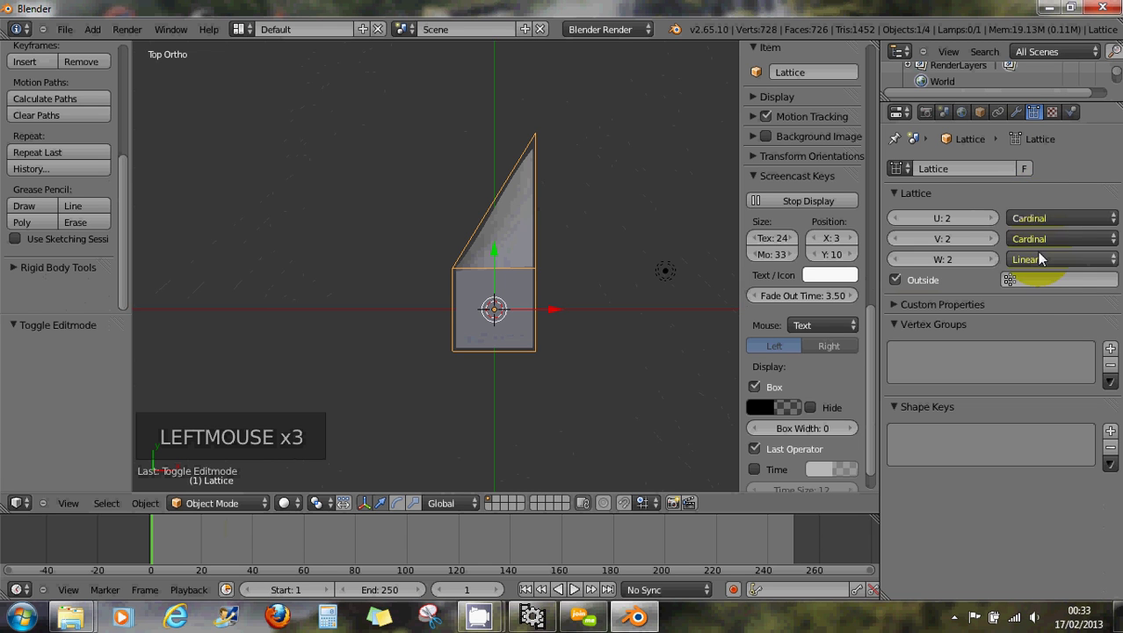
pyautogui.click(1037, 255)
pyautogui.click(1030, 226)
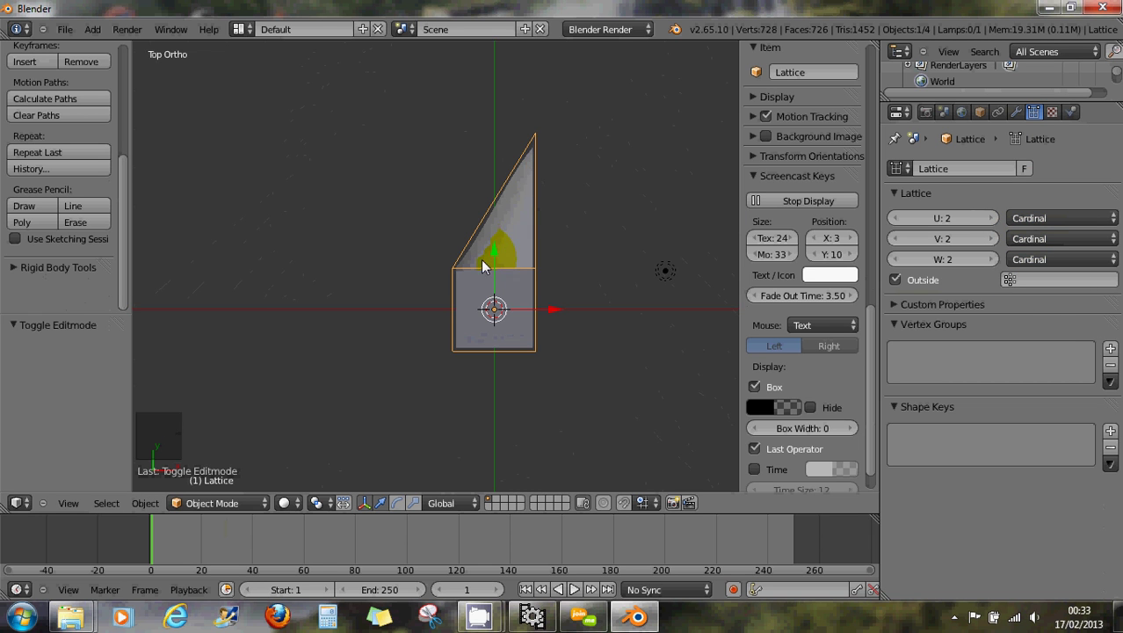
# - View the deformed cube in perspective and switch the lattice's U, V and W interpolation types to Linear
pyautogui.moveTo(414, 355); pyautogui.dragTo(452, 245, button='middle')
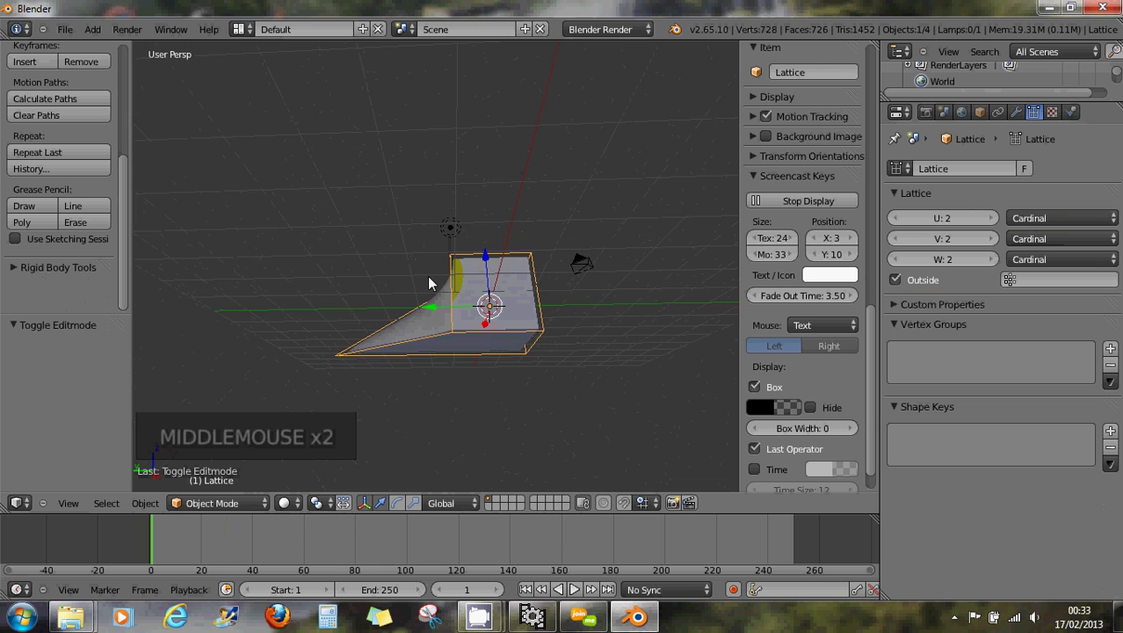
pyautogui.moveTo(434, 301); pyautogui.dragTo(340, 411, button='middle')
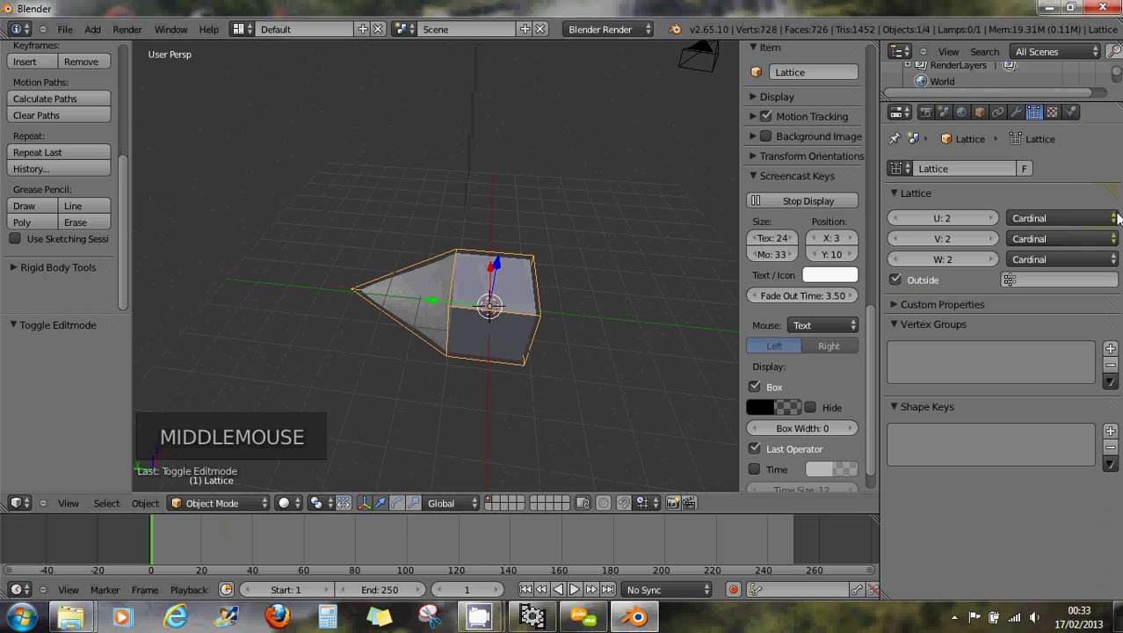
pyautogui.click(1051, 215)
pyautogui.click(1042, 202)
pyautogui.moveTo(618, 343); pyautogui.dragTo(689, 191, button='middle')
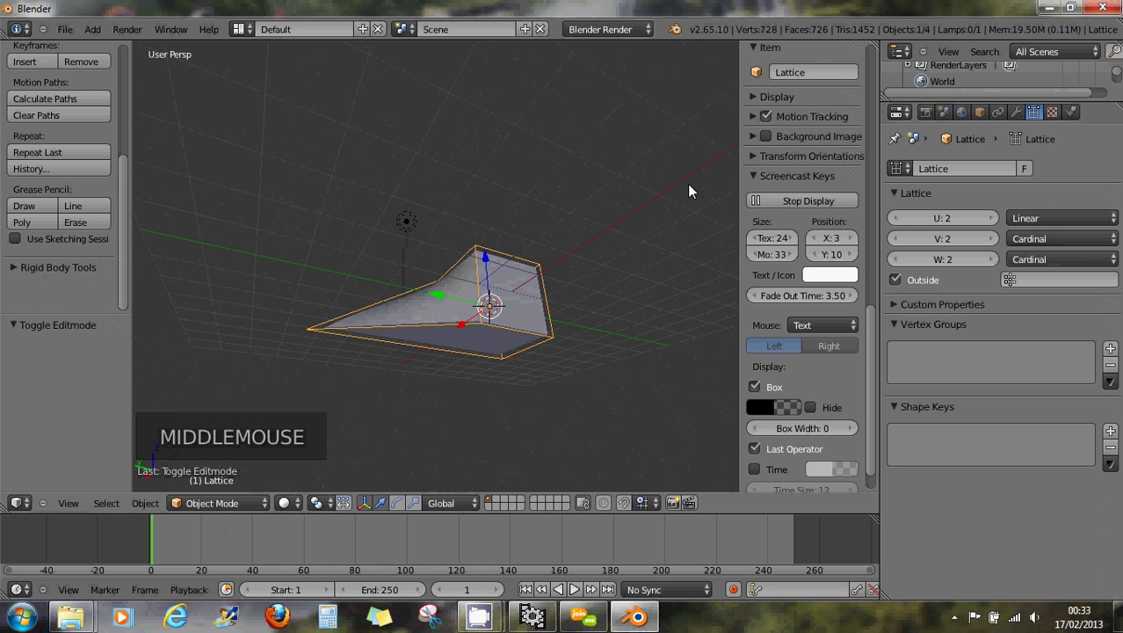
pyautogui.click(1055, 238)
pyautogui.click(1044, 225)
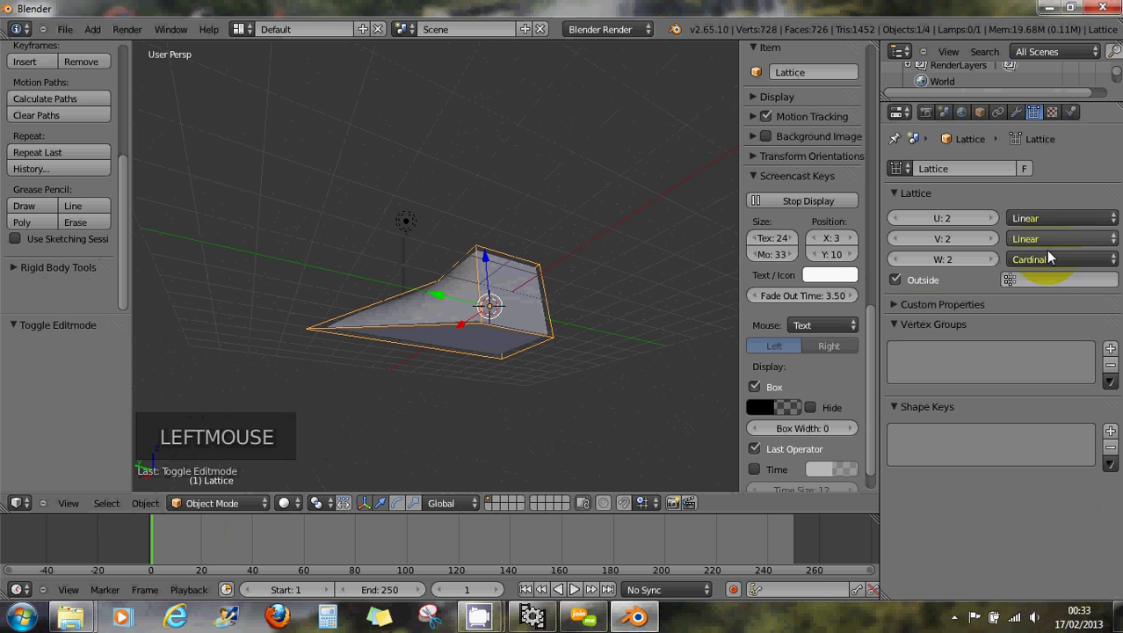
pyautogui.click(1045, 258)
pyautogui.click(1035, 244)
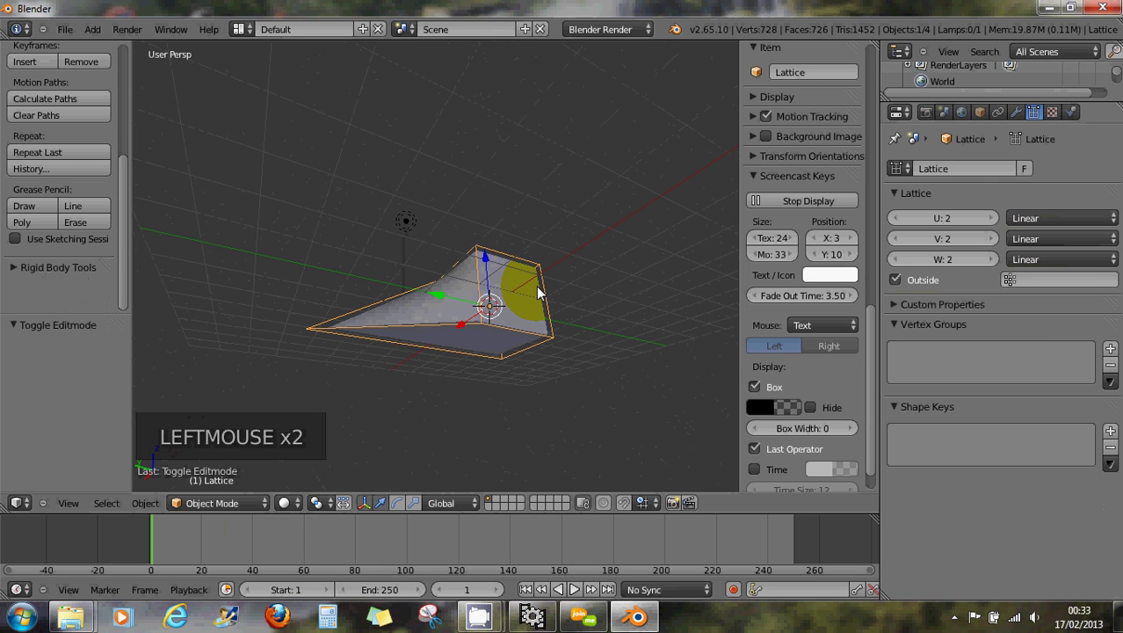
# - Examine the deformed cube up close and change the lattice's W, V and U interpolation types back to Cardinal
pyautogui.scroll(3, 440, 286)
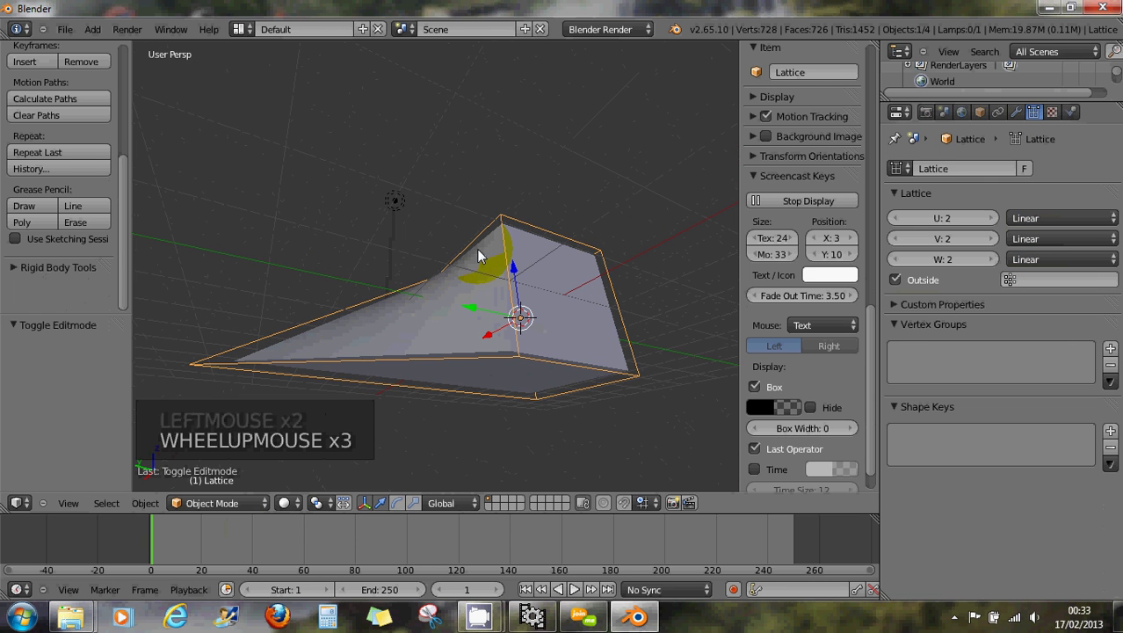
pyautogui.moveTo(414, 283); pyautogui.dragTo(528, 334, button='middle')
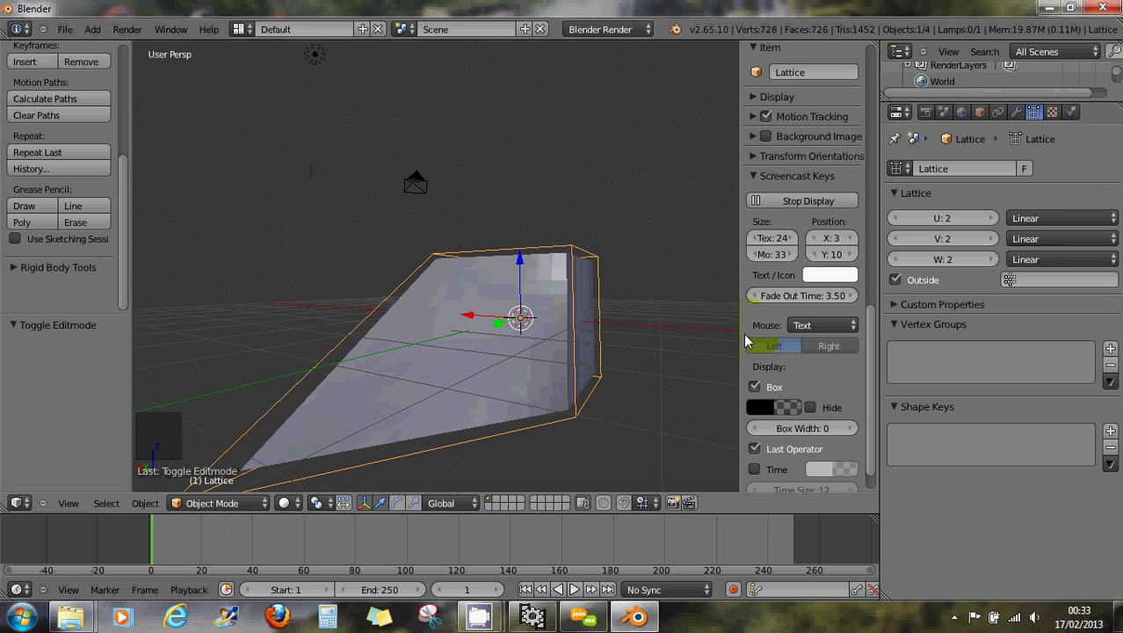
pyautogui.click(1043, 258)
pyautogui.click(1038, 228)
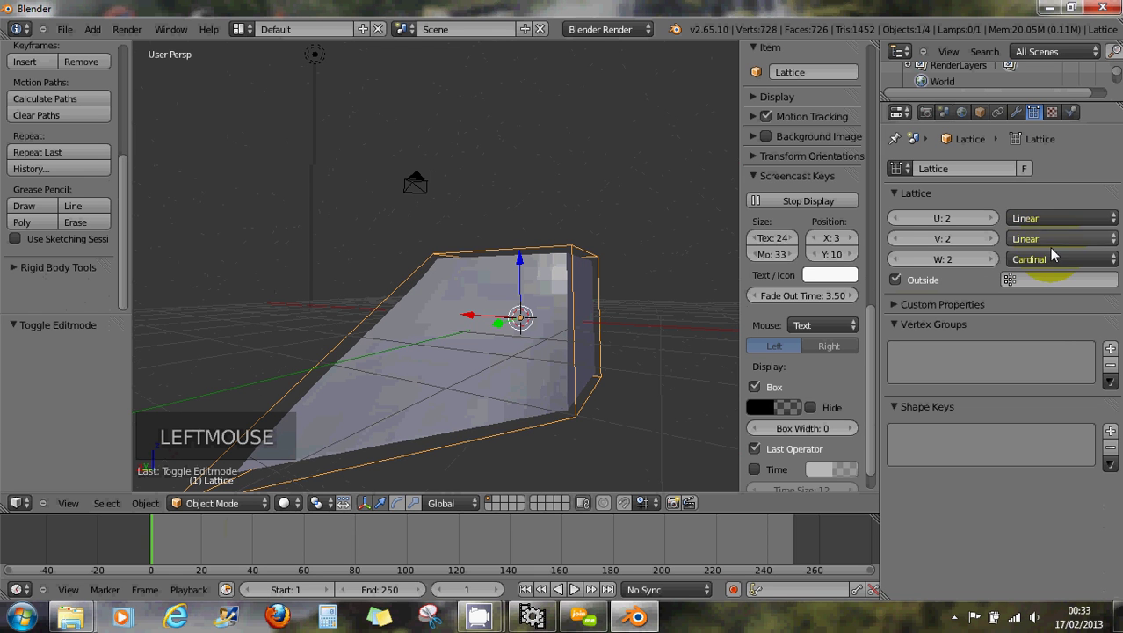
pyautogui.click(1038, 239)
pyautogui.click(1029, 208)
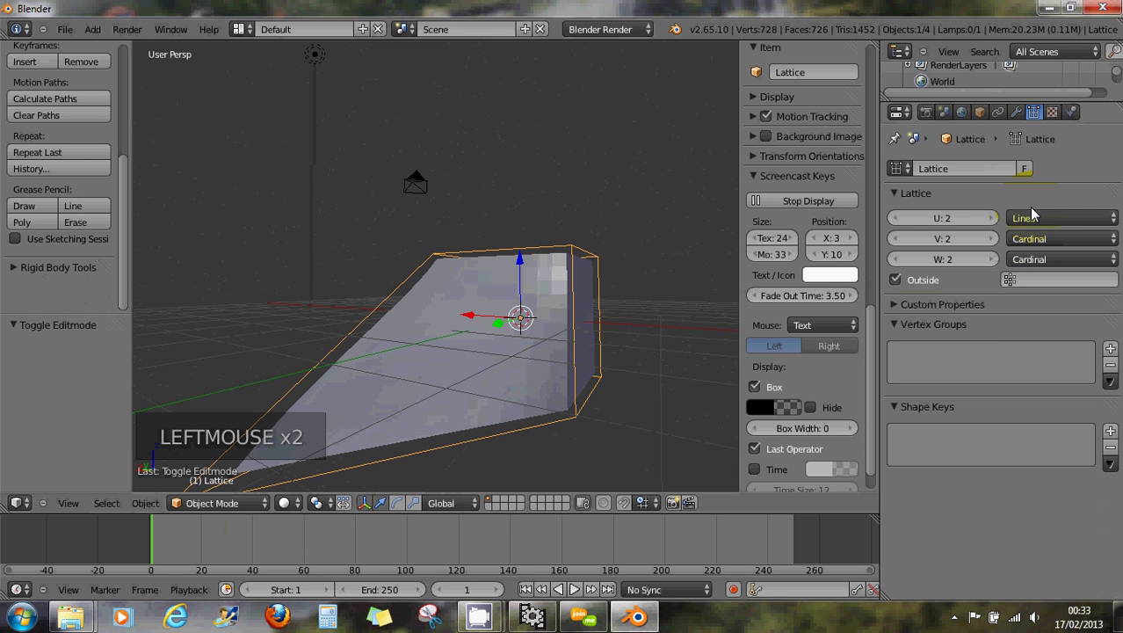
pyautogui.click(1038, 217)
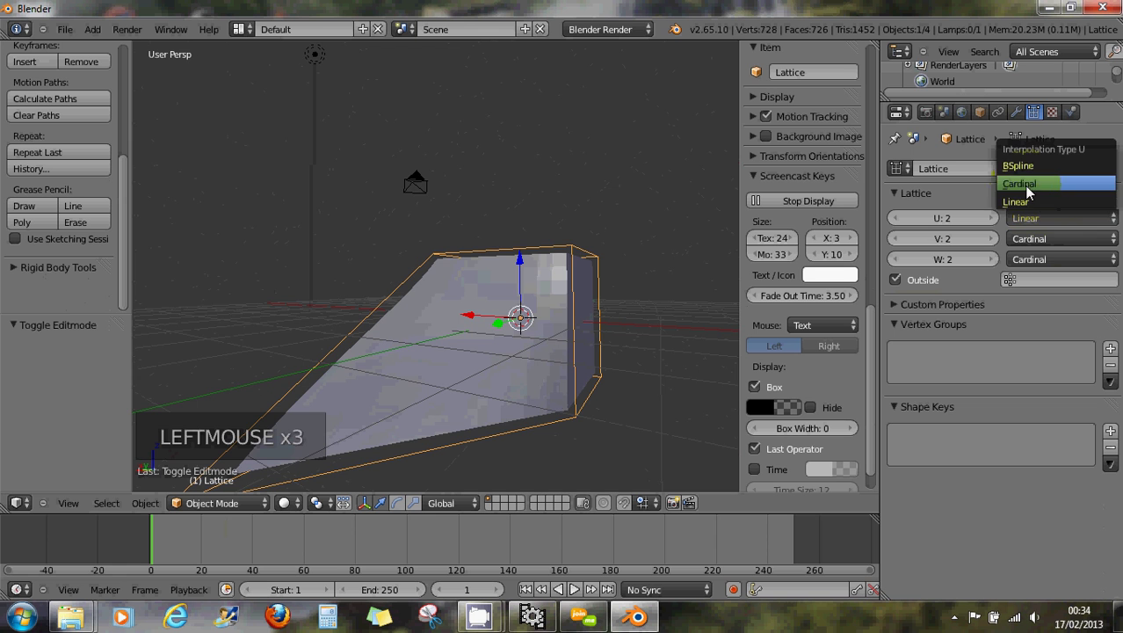
pyautogui.click(1034, 188)
# - Set the lattice's U, V and W interpolation types to BSpline and inspect the deformed cube from several sides
pyautogui.scroll(-1, 527, 326)
pyautogui.moveTo(526, 326); pyautogui.dragTo(766, 341, button='middle')
pyautogui.click(1042, 217)
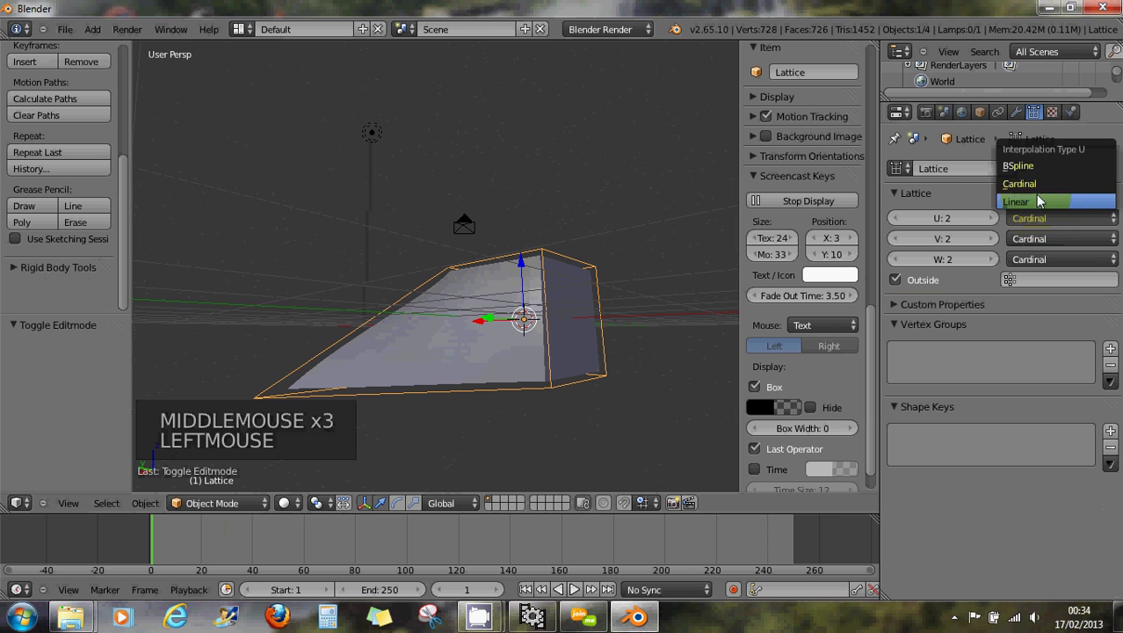
pyautogui.click(1024, 165)
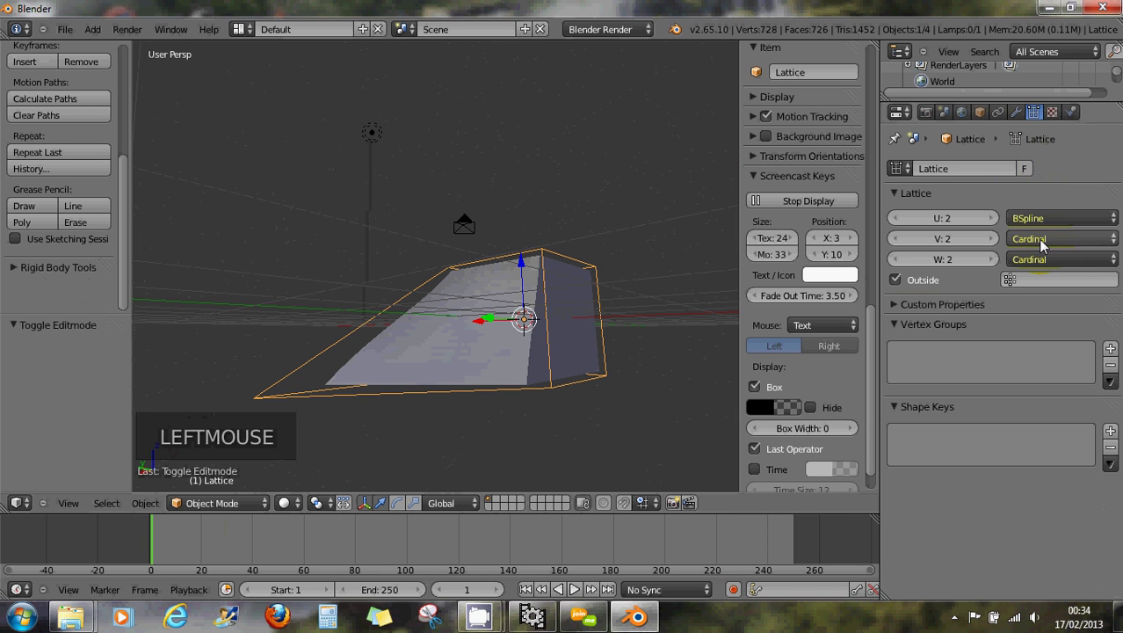
pyautogui.click(1042, 239)
pyautogui.click(1019, 186)
pyautogui.click(1038, 258)
pyautogui.click(1020, 205)
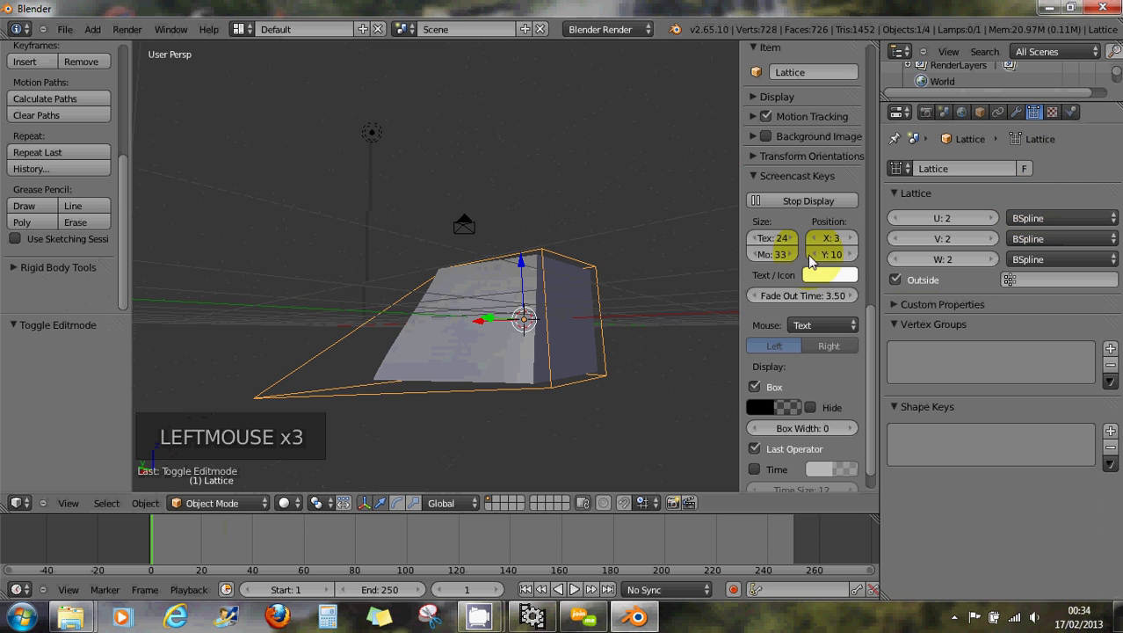
pyautogui.moveTo(521, 271); pyautogui.dragTo(425, 318, button='middle')
pyautogui.moveTo(446, 301); pyautogui.dragTo(578, 371, button='middle')
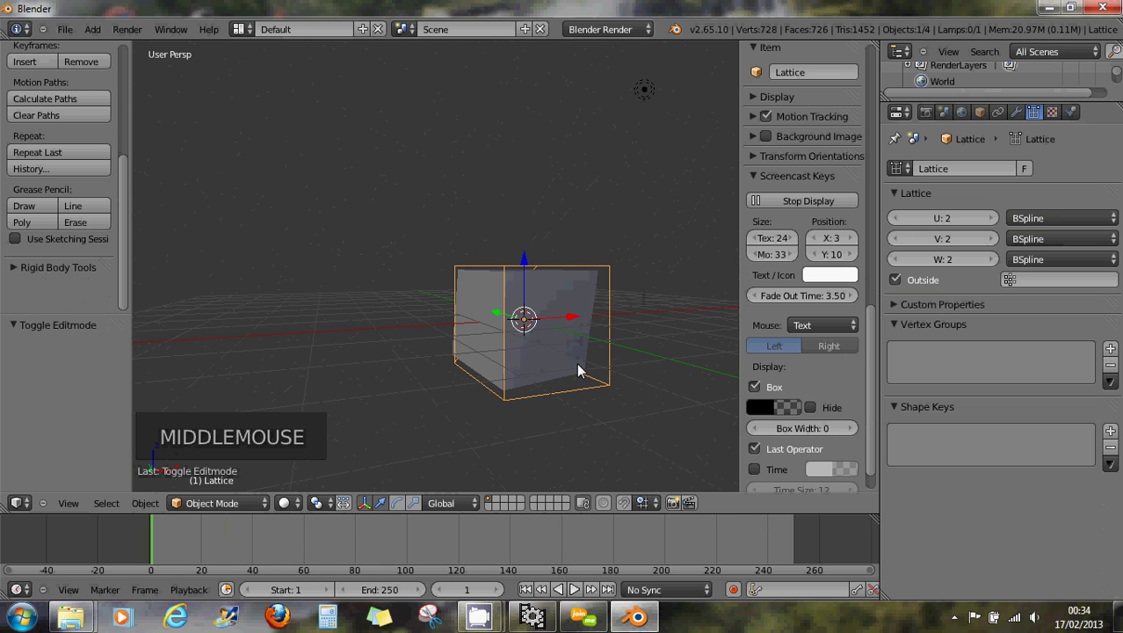
# - Set the lattice's W, V and U interpolation types to Linear and view the deformed cube from above
pyautogui.click(1028, 260)
pyautogui.click(1024, 241)
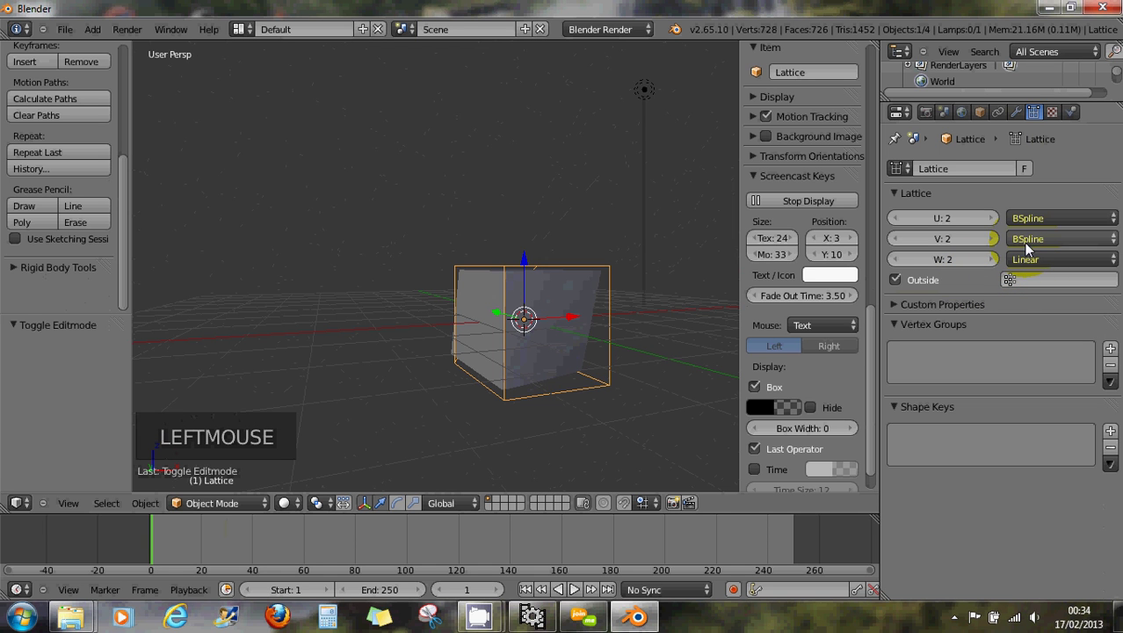
pyautogui.click(1030, 238)
pyautogui.click(1024, 226)
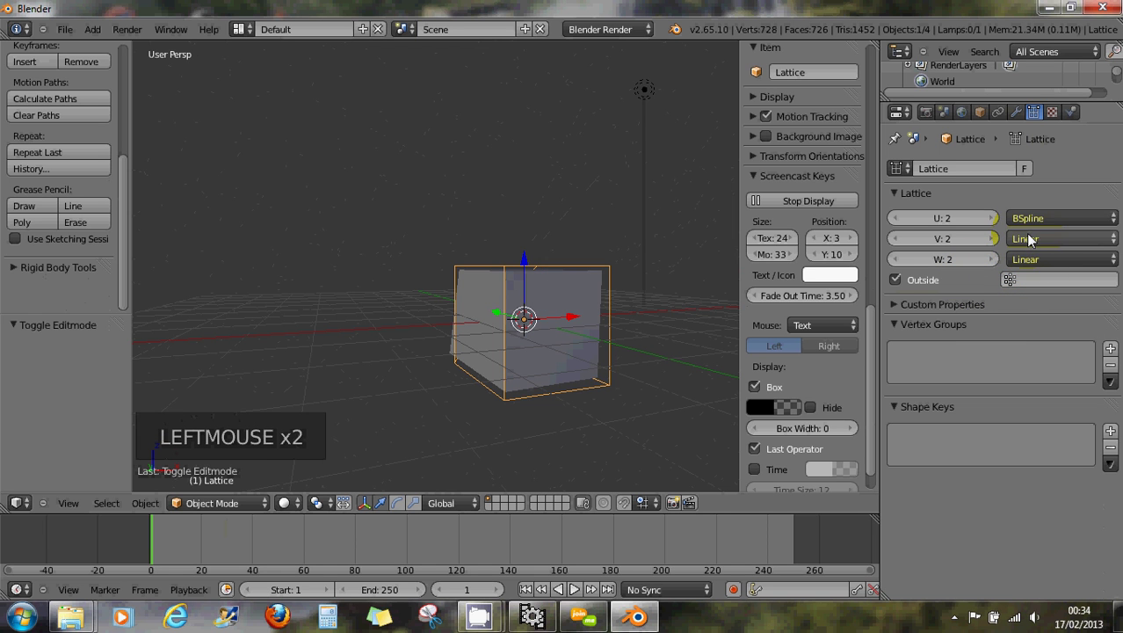
pyautogui.click(1027, 220)
pyautogui.click(1020, 201)
pyautogui.moveTo(635, 320); pyautogui.dragTo(565, 437, button='middle')
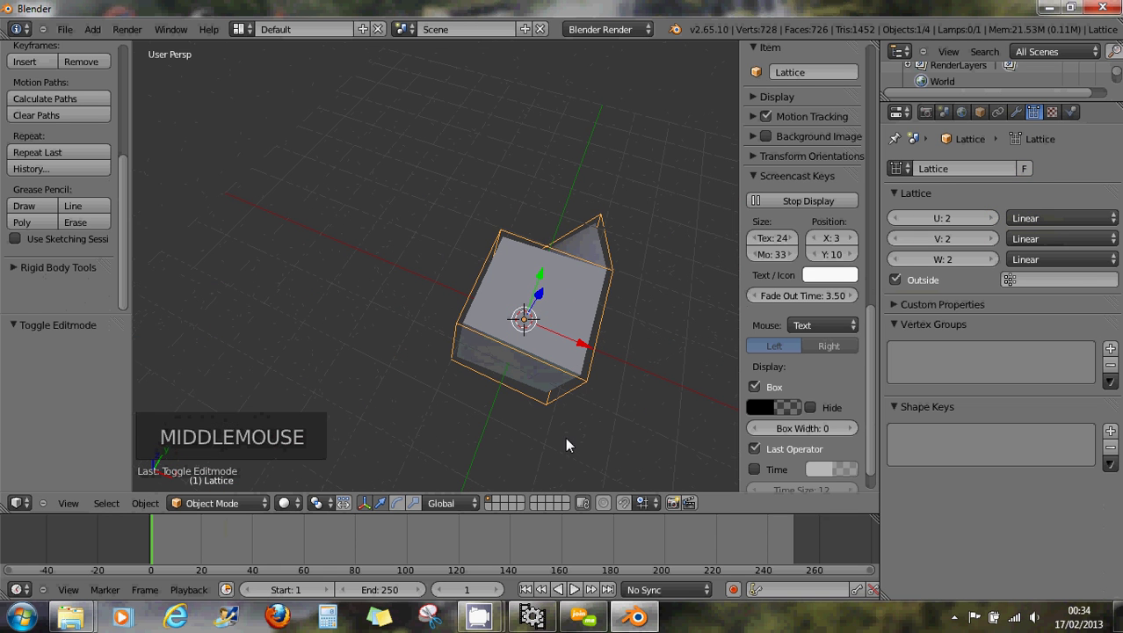
# - Set the lattice's W, V and U interpolation types to Cardinal and view the deformed cube from the side
pyautogui.click(1055, 258)
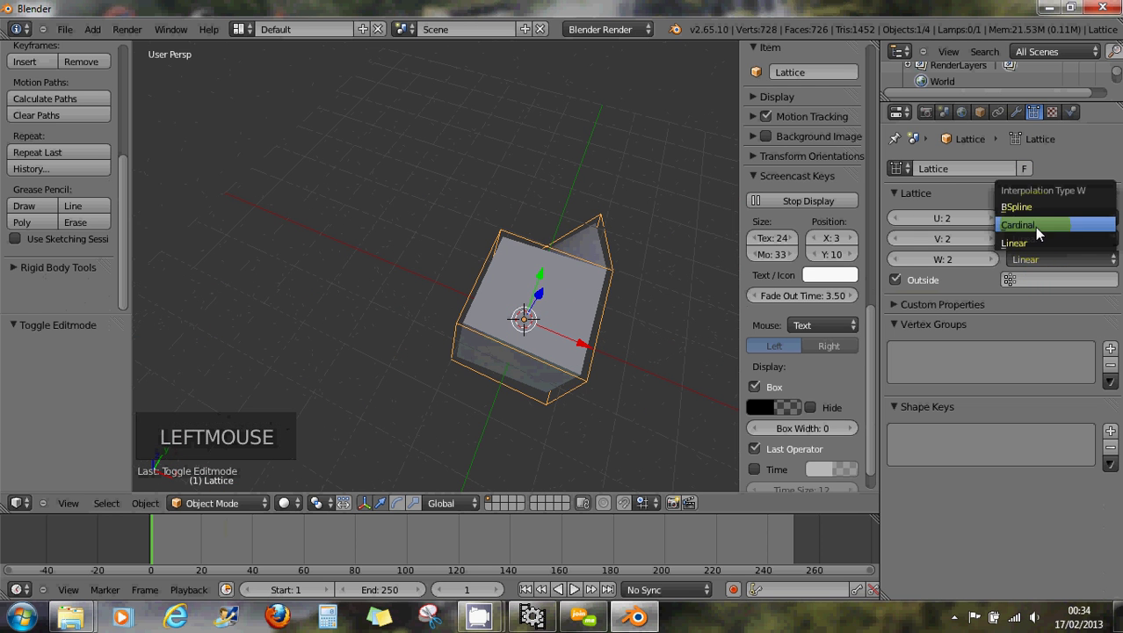
pyautogui.click(1035, 226)
pyautogui.click(1035, 238)
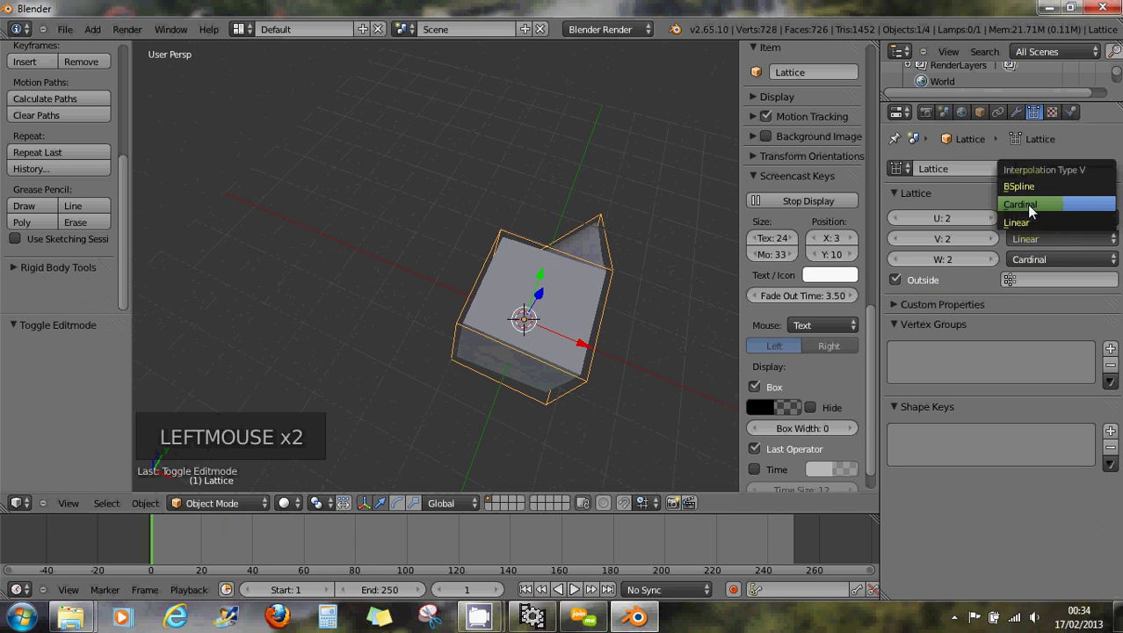
pyautogui.click(1027, 204)
pyautogui.click(1033, 218)
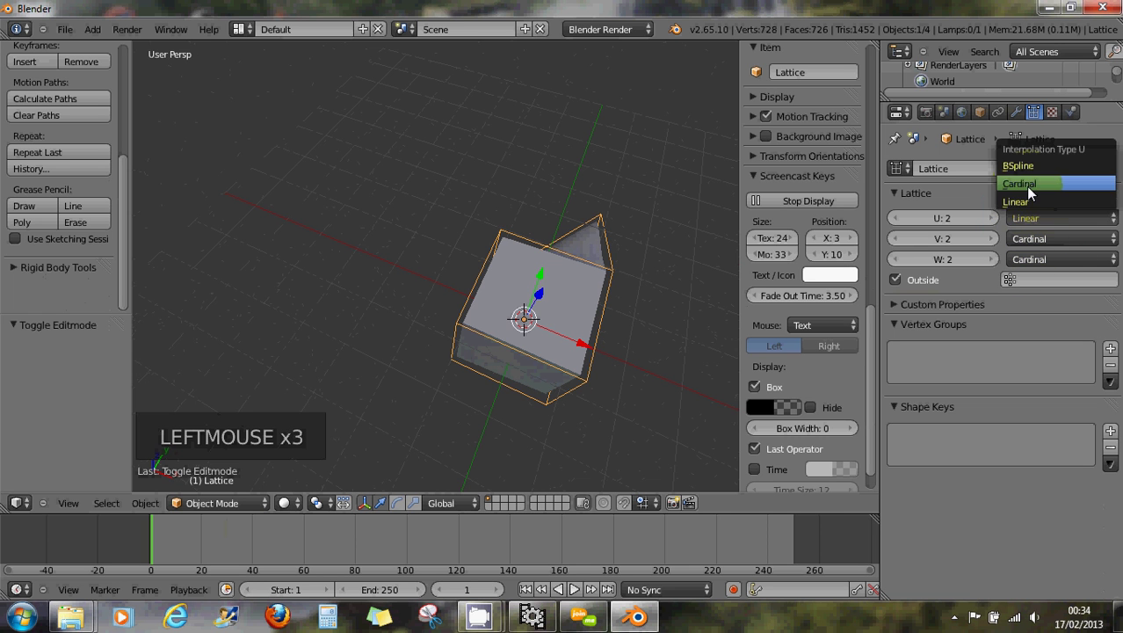
pyautogui.click(1026, 184)
pyautogui.moveTo(617, 310); pyautogui.dragTo(475, 202, button='middle')
pyautogui.scroll(-3, 556, 277)
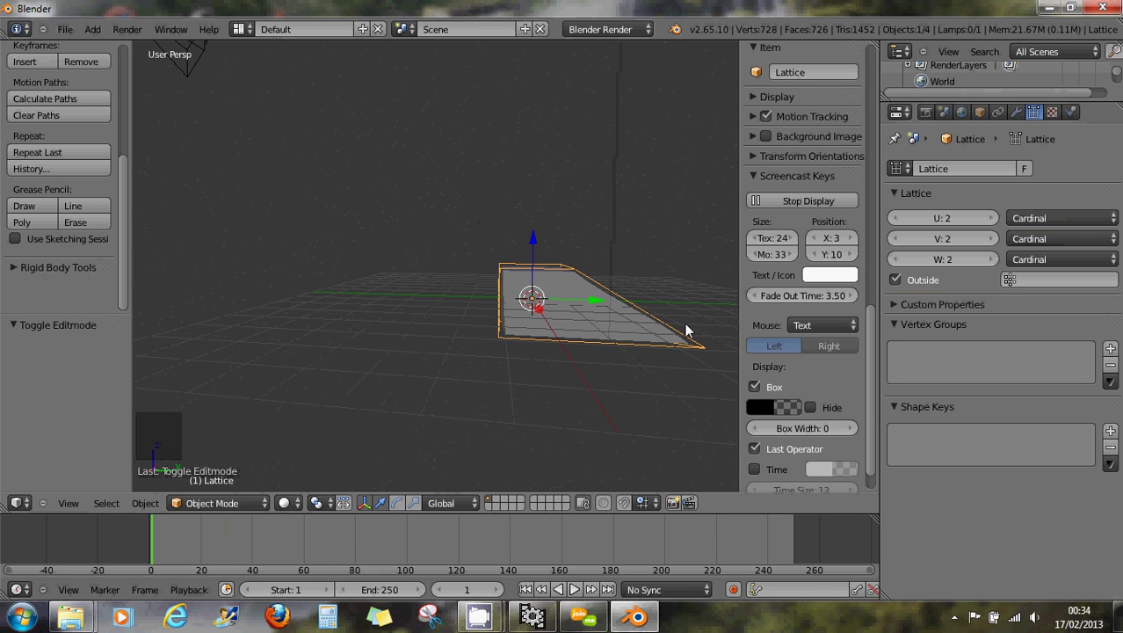
# - Edit the lattice's points and move one lower corner point about -0.075 along Y
pyautogui.rightClick(499, 341)
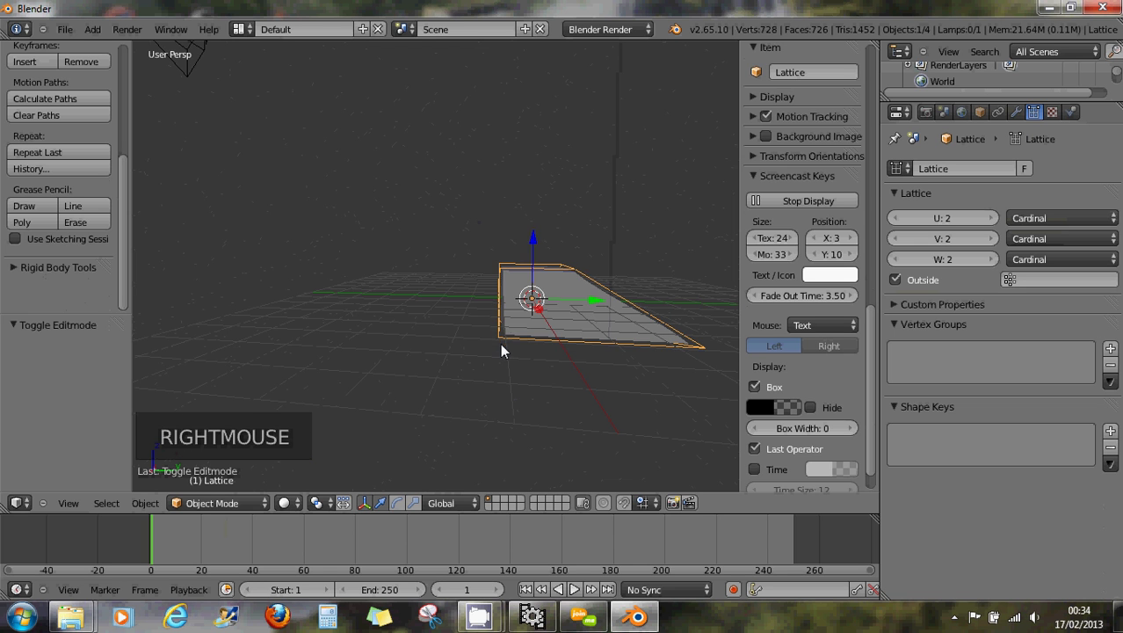
pyautogui.press('Tab')
pyautogui.rightClick(498, 338)
pyautogui.moveTo(539, 344); pyautogui.dragTo(554, 346)
pyautogui.moveTo(583, 357); pyautogui.dragTo(540, 406, button='middle')
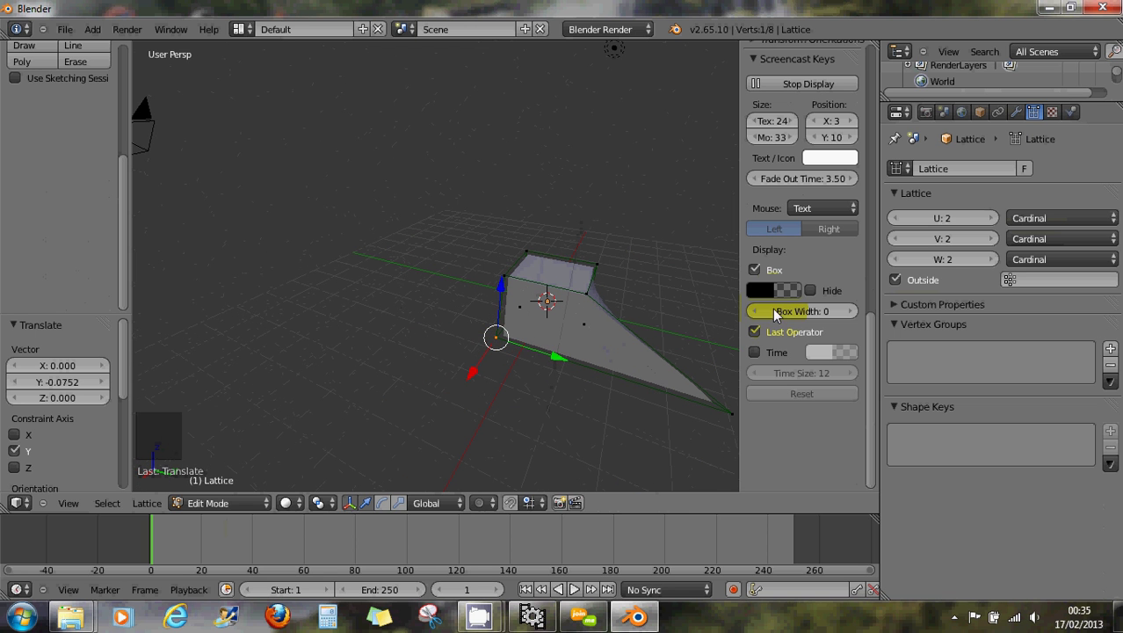
# - Raise the lattice's U, V and W resolutions to 3
pyautogui.click(990, 219)
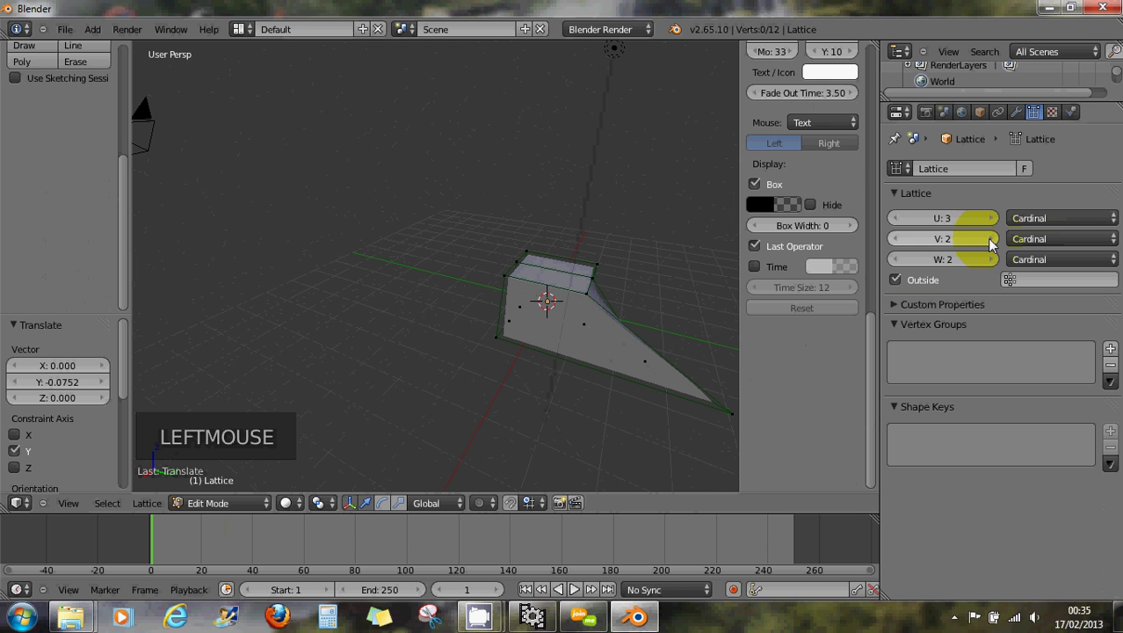
pyautogui.click(990, 239)
pyautogui.click(991, 262)
# - Pull one intermediate lattice point away from the cube, try raising it, and undo the last move
pyautogui.moveTo(637, 321); pyautogui.dragTo(554, 360, button='middle')
pyautogui.rightClick(544, 369)
pyautogui.moveTo(544, 370); pyautogui.dragTo(654, 396)
pyautogui.moveTo(655, 395); pyautogui.dragTo(668, 347, button='middle')
pyautogui.moveTo(668, 347); pyautogui.dragTo(642, 224)
pyautogui.moveTo(649, 318); pyautogui.dragTo(695, 363, button='middle')
pyautogui.hotkey('ctrl', 'z')
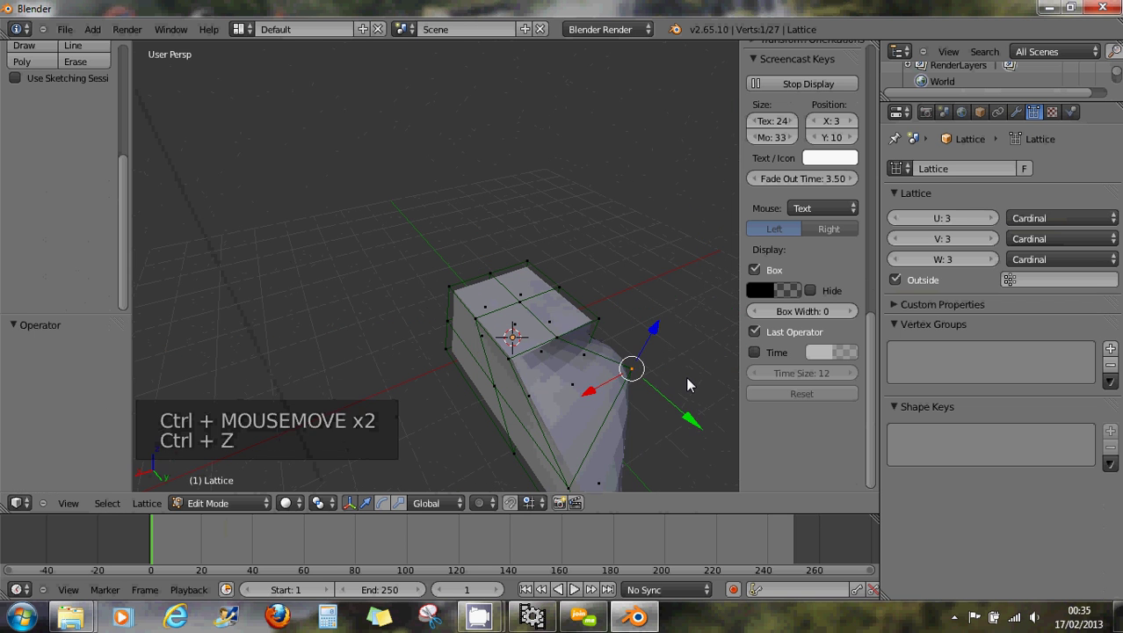
# - Apply Make Regular to the lattice, set its U, V and W resolutions to 2, and apply Make Regular again
pyautogui.click(146, 503)
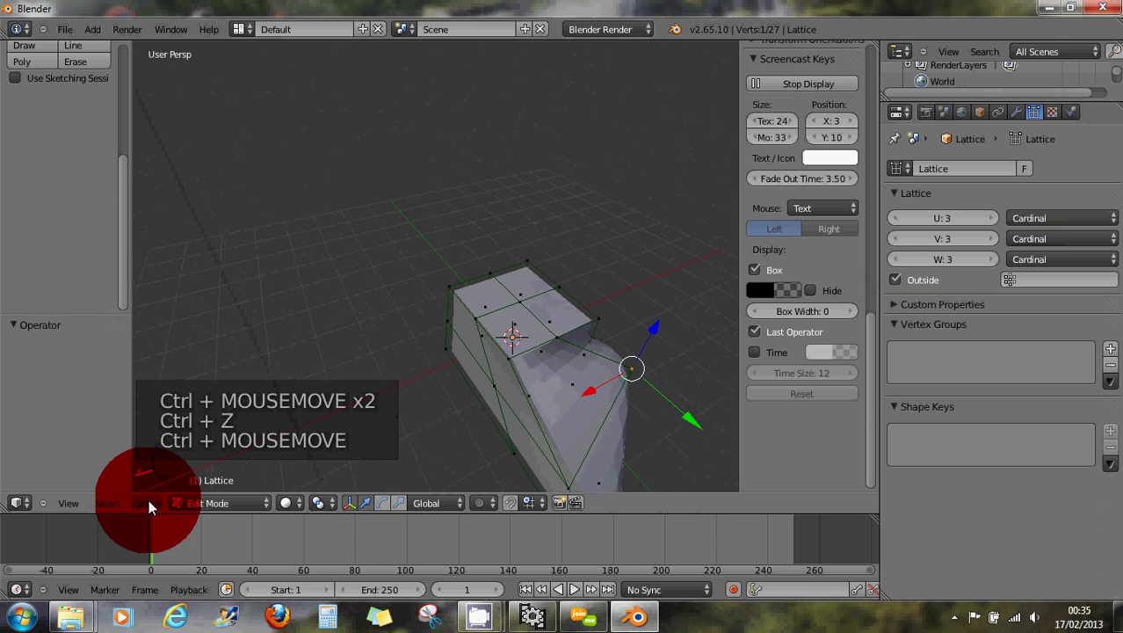
pyautogui.click(164, 415)
pyautogui.moveTo(399, 451); pyautogui.dragTo(678, 388, button='middle')
pyautogui.click(898, 218)
pyautogui.click(898, 237)
pyautogui.click(897, 259)
pyautogui.click(897, 262)
pyautogui.click(986, 261)
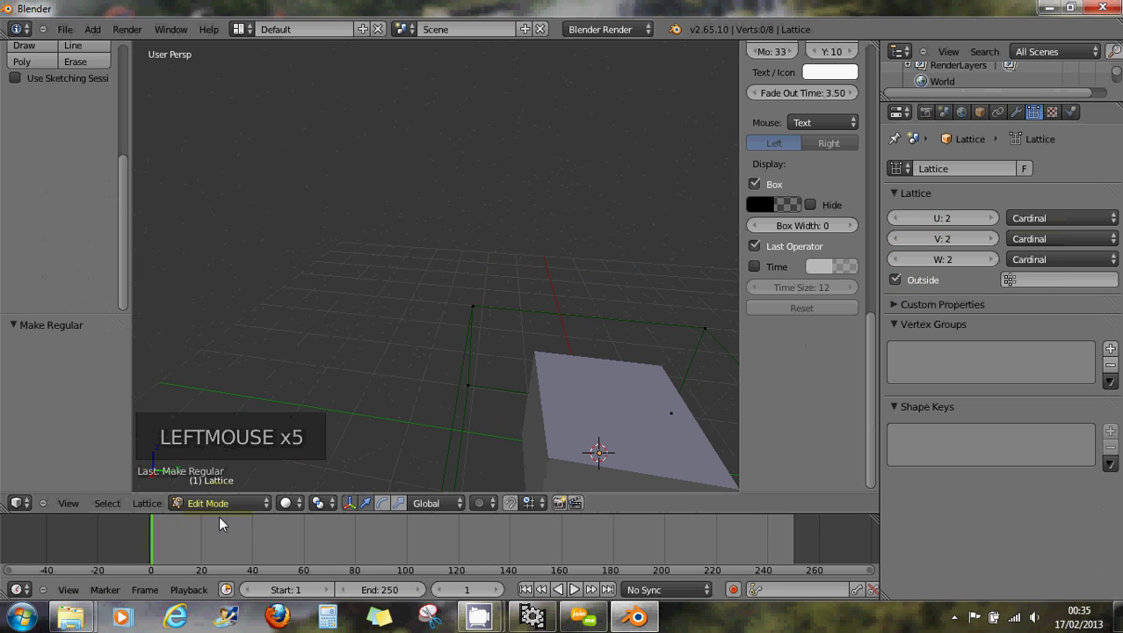
pyautogui.click(146, 502)
pyautogui.click(185, 416)
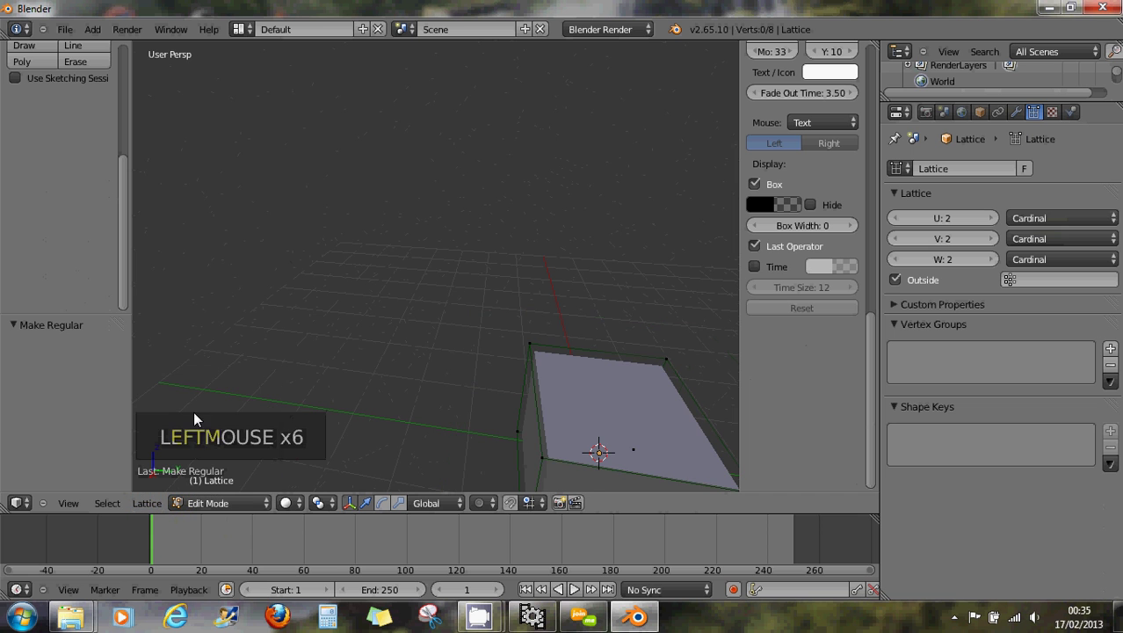
pyautogui.keyDown('shift'); pyautogui.moveTo(515, 448); pyautogui.dragTo(490, 348, button='middle'); pyautogui.keyUp('shift')
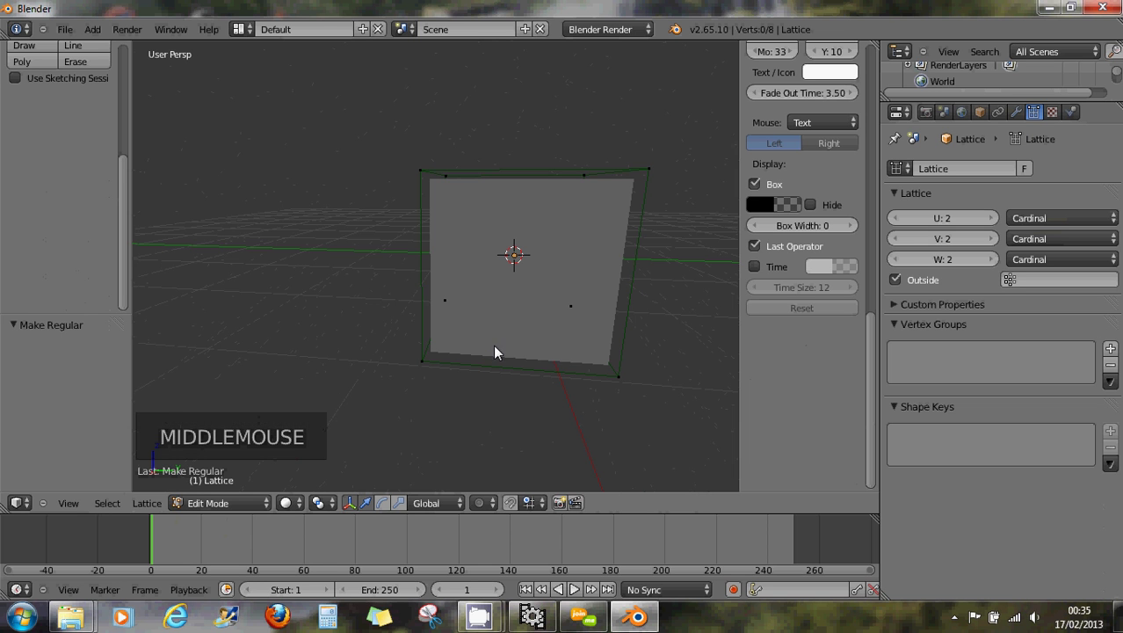
# - In the right orthographic view, select the lattice's four upper points and move them about 2.113 along Y
pyautogui.press('KP_3')
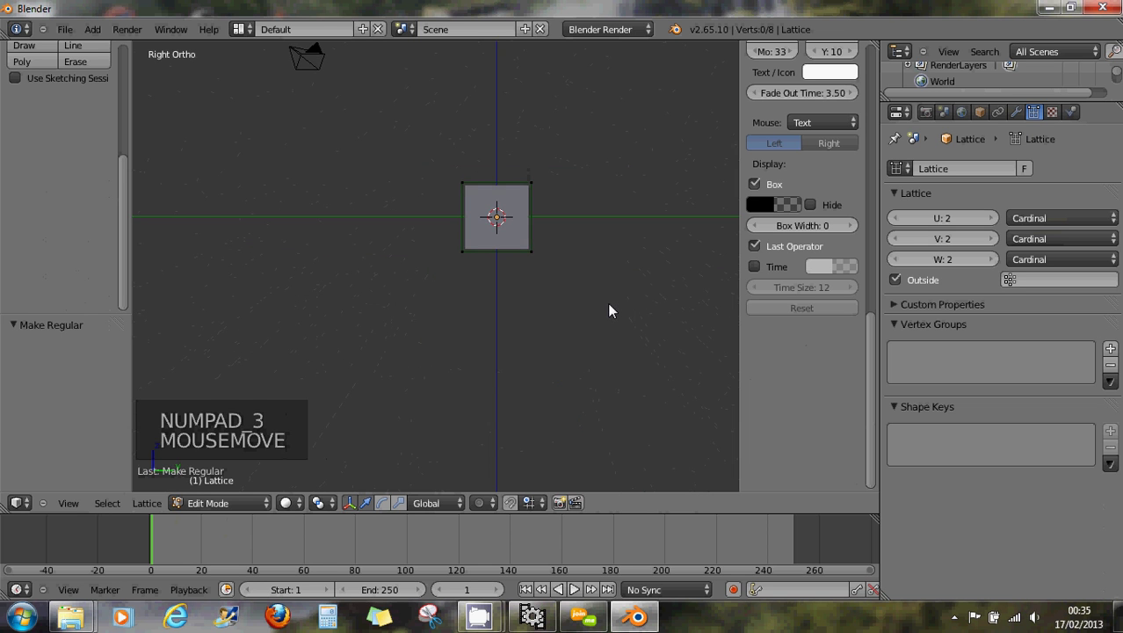
pyautogui.scroll(4, 585, 270)
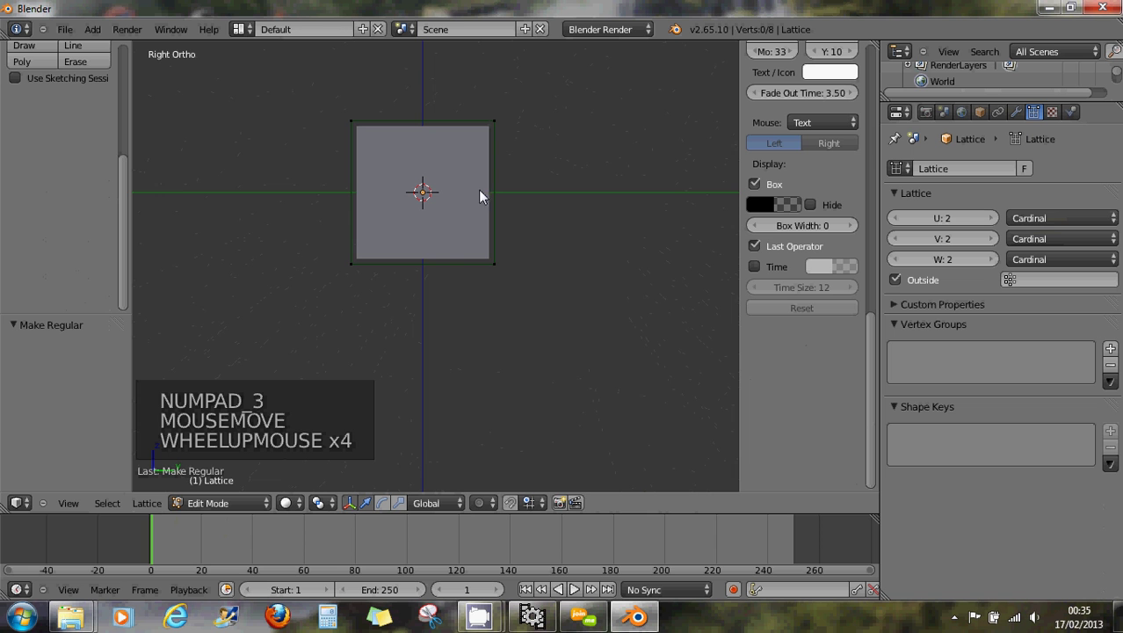
pyautogui.press('b')
pyautogui.moveTo(335, 103); pyautogui.dragTo(533, 144)
pyautogui.moveTo(463, 147); pyautogui.dragTo(443, 257, button='middle')
pyautogui.scroll(-6, 417, 174)
pyautogui.scroll(-1, 414, 167)
pyautogui.press('KP_3')
pyautogui.scroll(5, 447, 258)
pyautogui.press('KP_3')
pyautogui.press('KP_3')
pyautogui.press('KP_3')
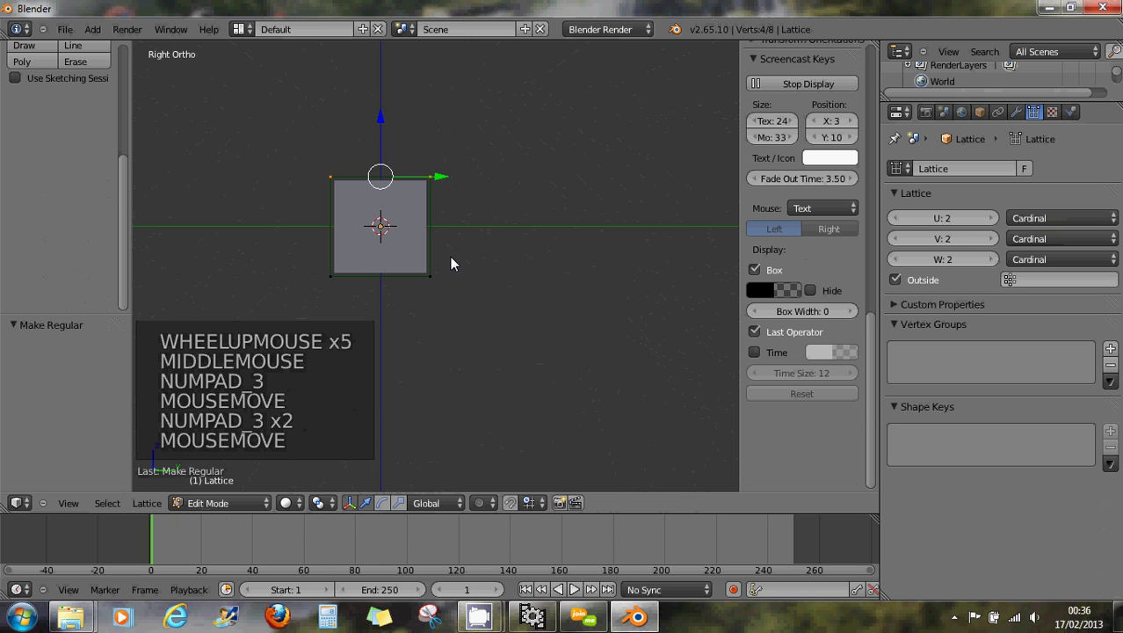
pyautogui.scroll(1, 436, 246)
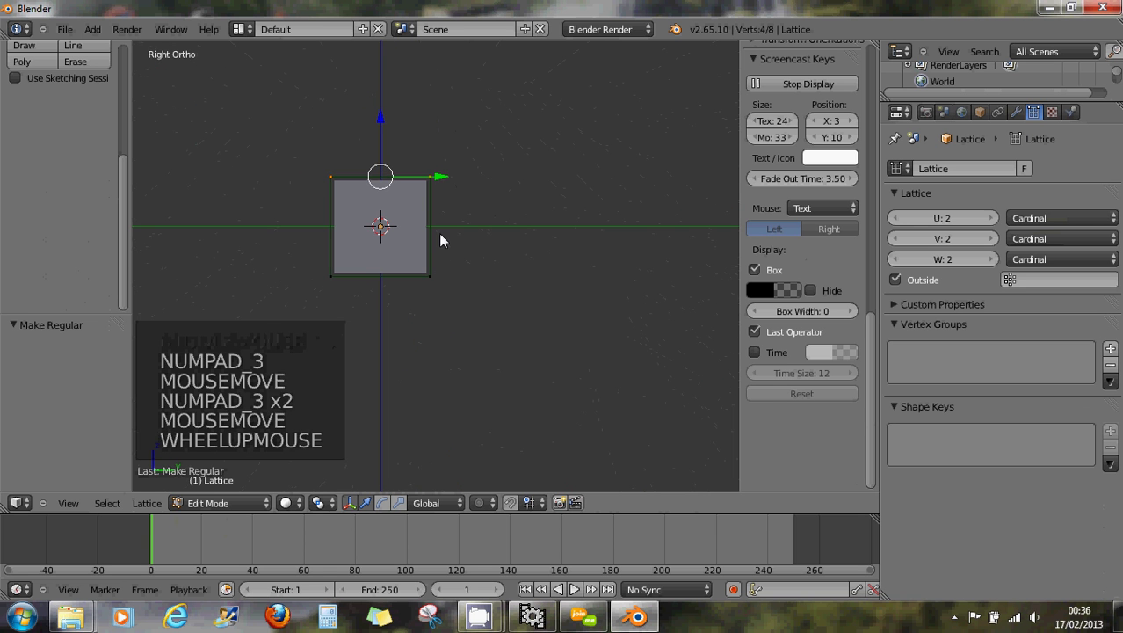
pyautogui.click(445, 179)
pyautogui.moveTo(441, 178); pyautogui.dragTo(534, 179)
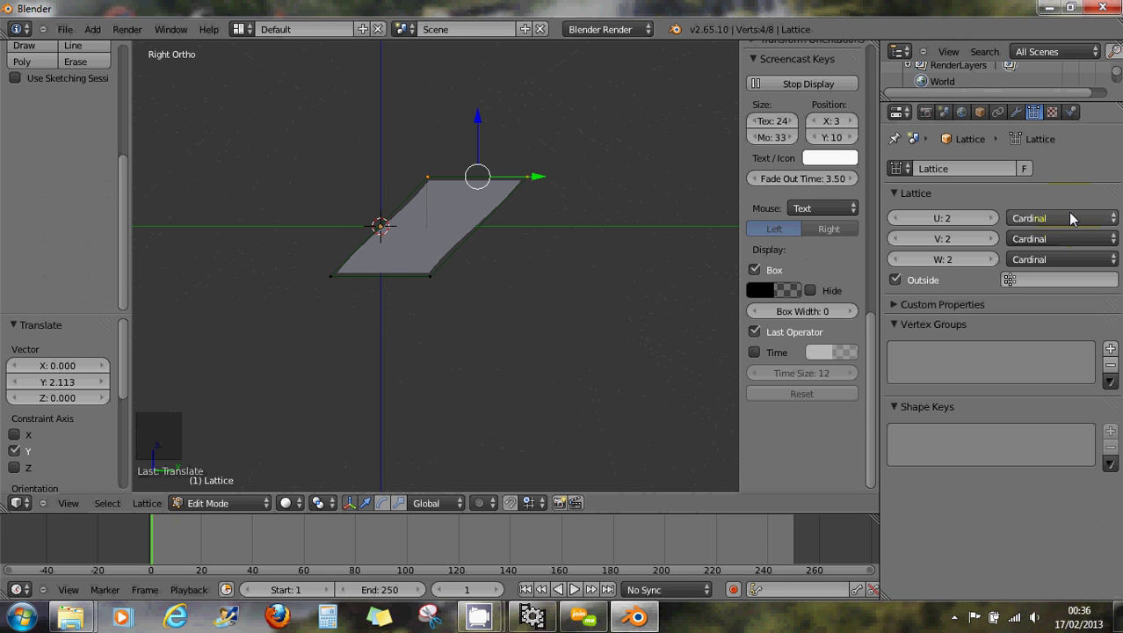
# - Return the lattice to Object Mode and set its U, V and W interpolation types to Linear
pyautogui.click(185, 503)
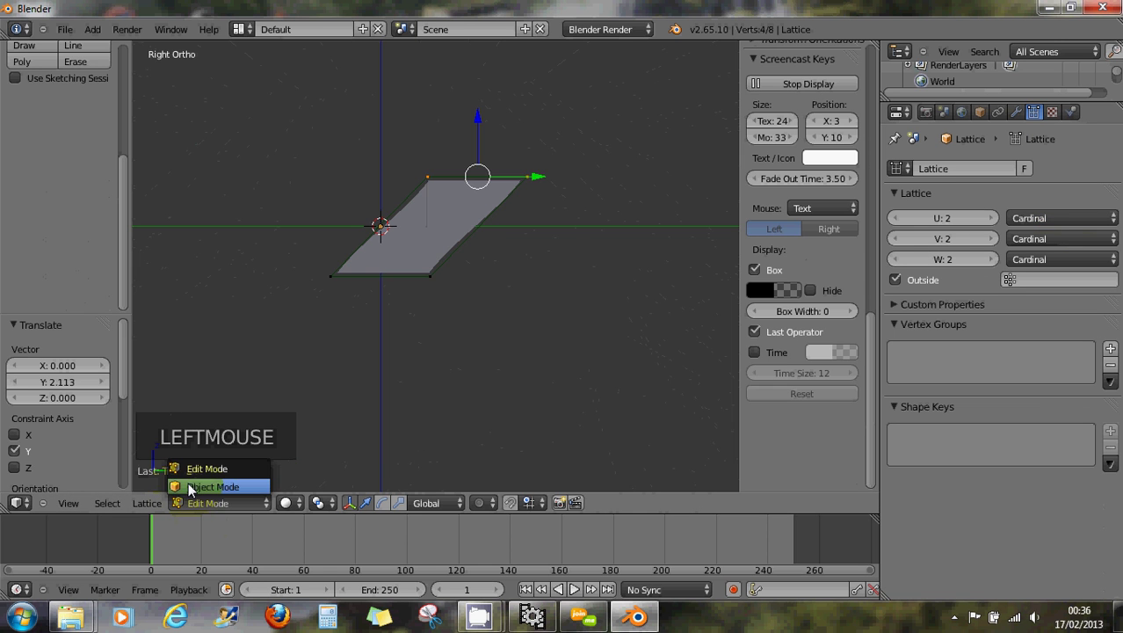
pyautogui.click(196, 486)
pyautogui.moveTo(1049, 217); pyautogui.dragTo(1035, 202)
pyautogui.click(1032, 237)
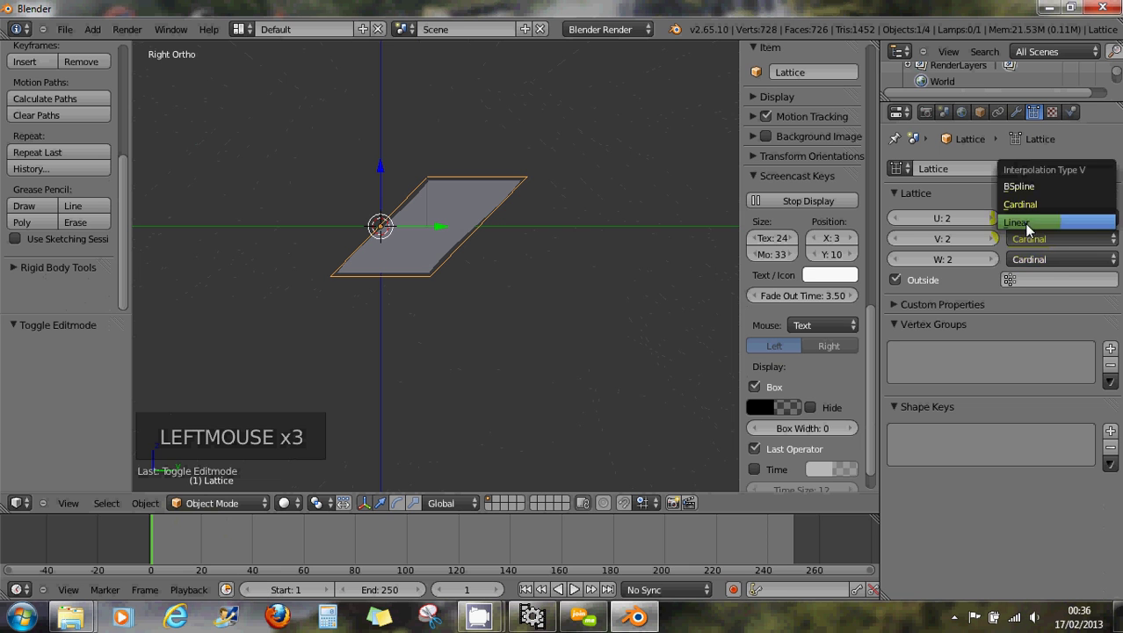
pyautogui.click(1024, 223)
pyautogui.click(1028, 257)
pyautogui.click(1025, 245)
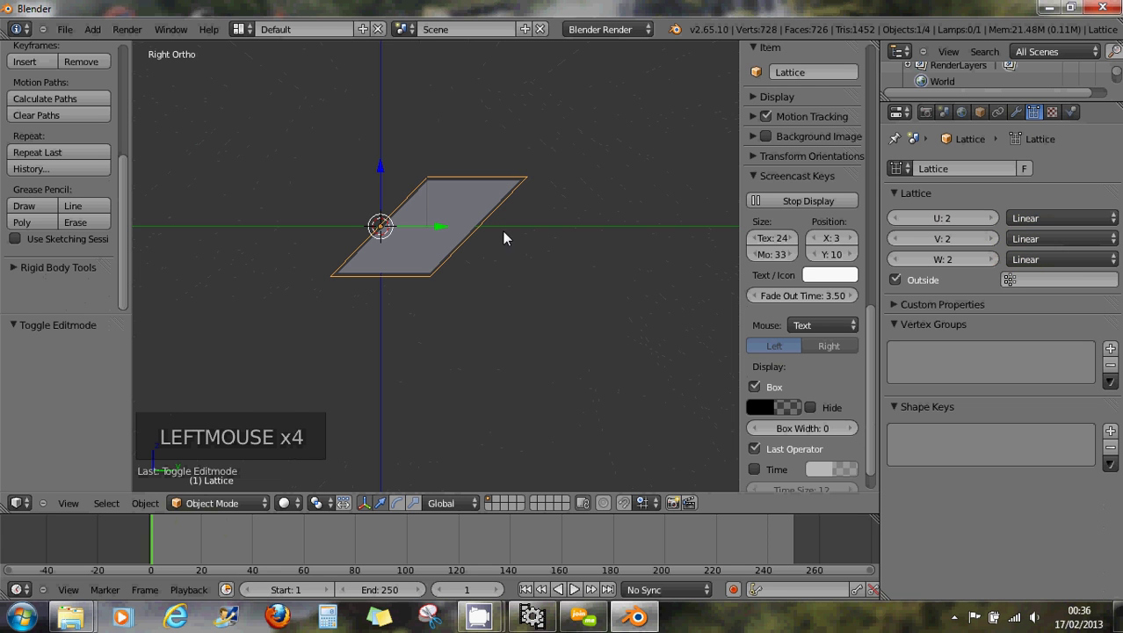
pyautogui.scroll(4, 410, 234)
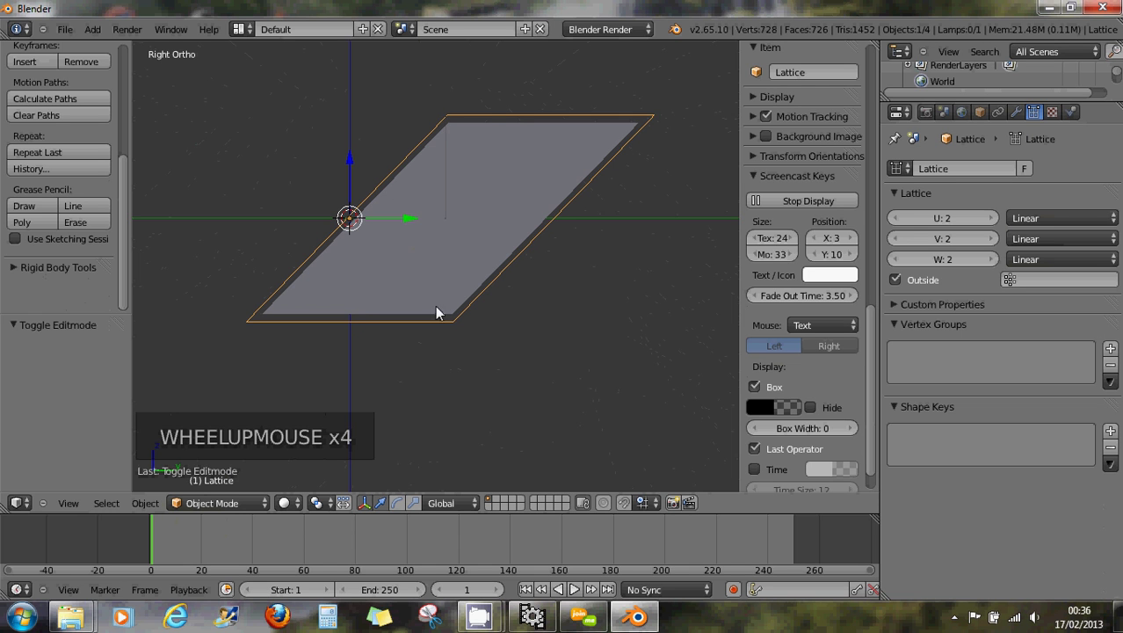
# - Switch the sheared lattice's U, V and W interpolation types to Cardinal
pyautogui.click(1078, 219)
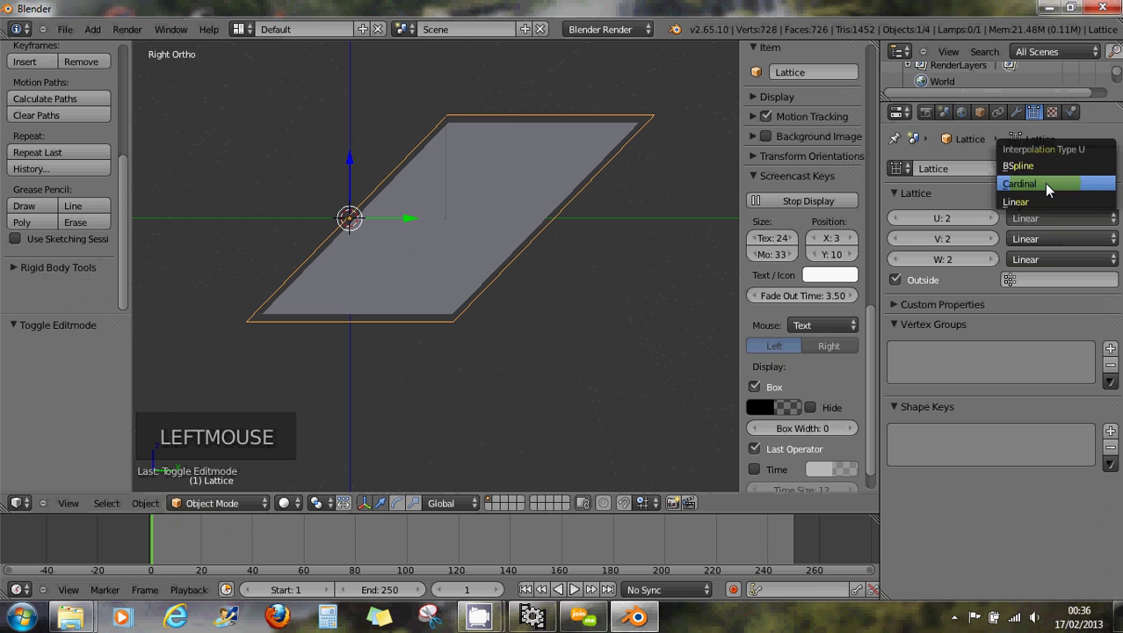
pyautogui.click(1046, 186)
pyautogui.click(1043, 238)
pyautogui.click(1042, 205)
pyautogui.click(1037, 257)
pyautogui.click(1031, 222)
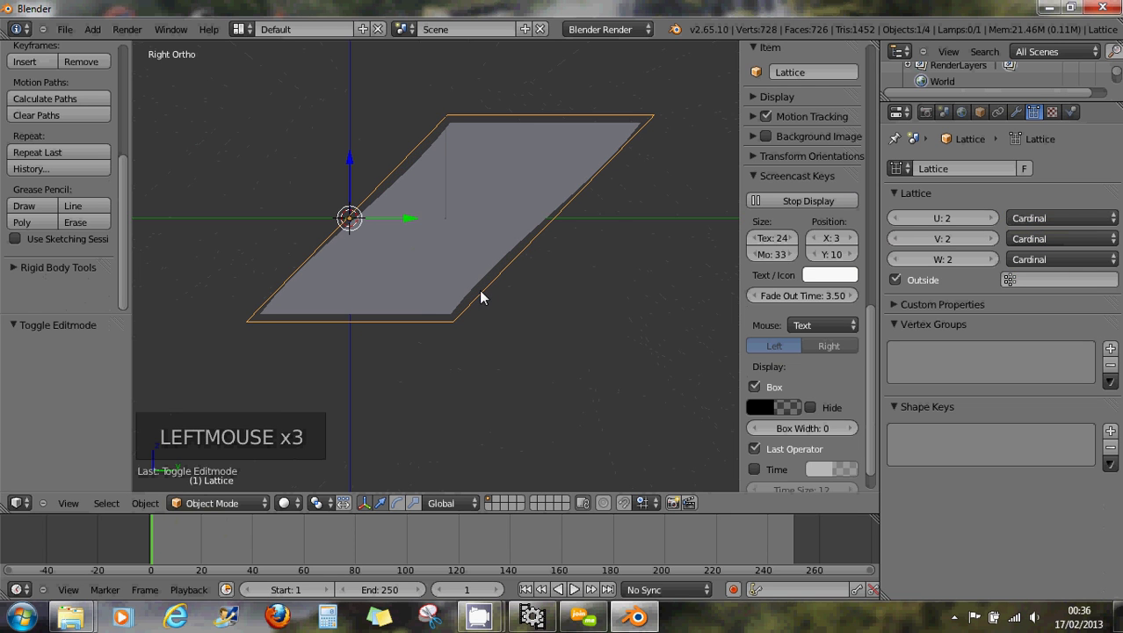
# - Change the sheared lattice's U, V and W interpolation types back to Linear
pyautogui.click(1041, 217)
pyautogui.click(1030, 202)
pyautogui.click(1028, 236)
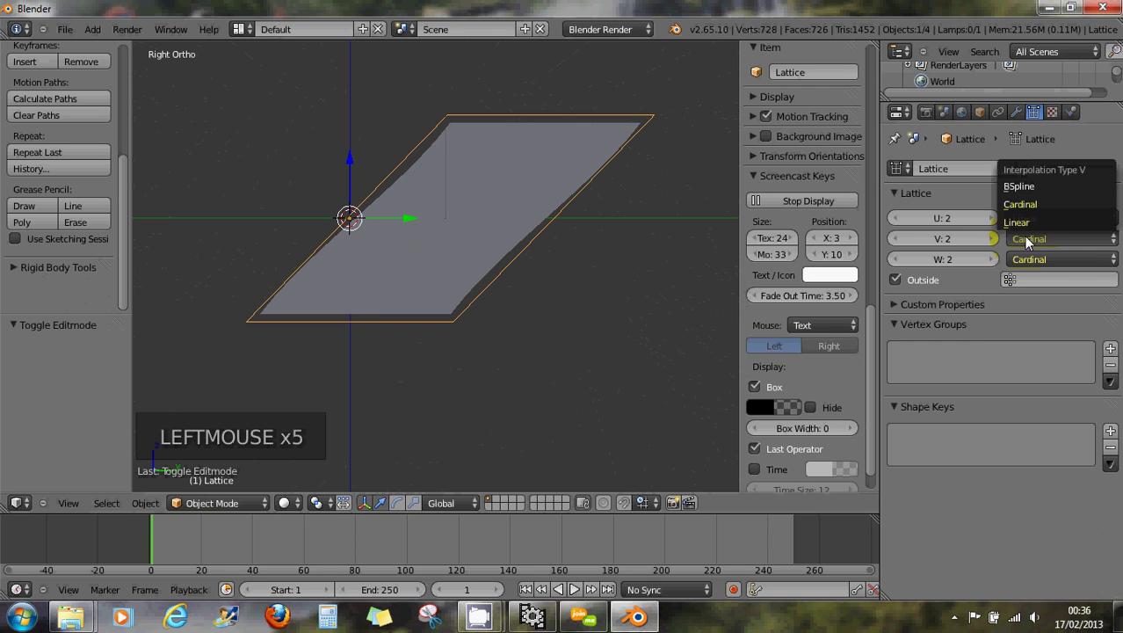
pyautogui.click(1023, 258)
pyautogui.click(1021, 246)
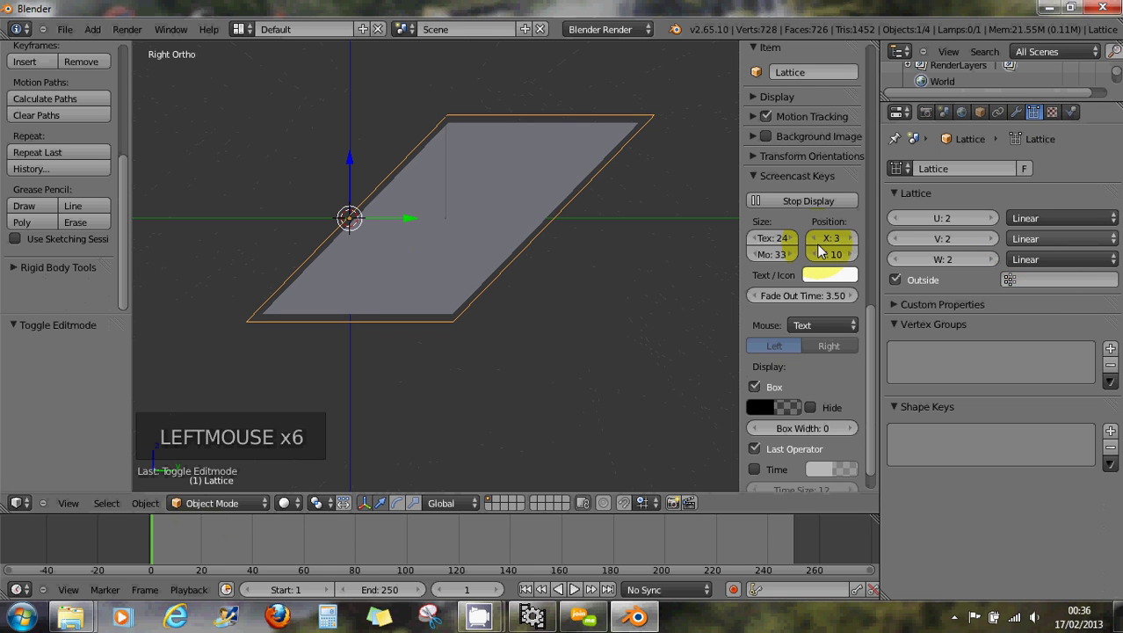
pyautogui.scroll(-1, 555, 195)
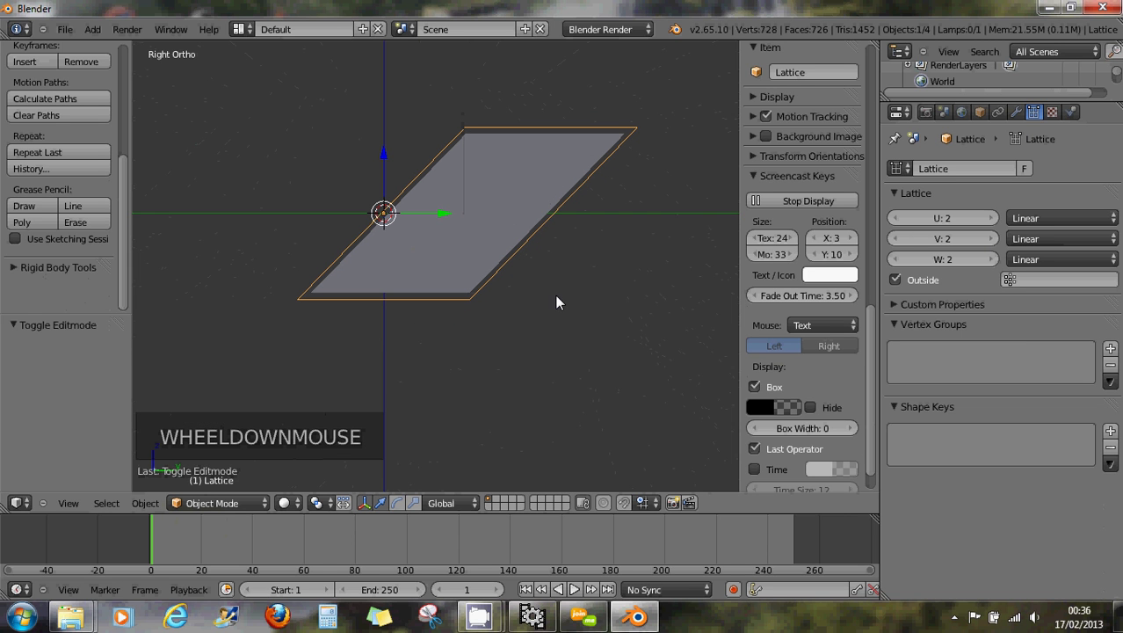
# - Select the cube and compare its deformed shape in Object Mode with its Edit Mode mesh, displaying the Lattice modifier settings
pyautogui.rightClick(462, 239)
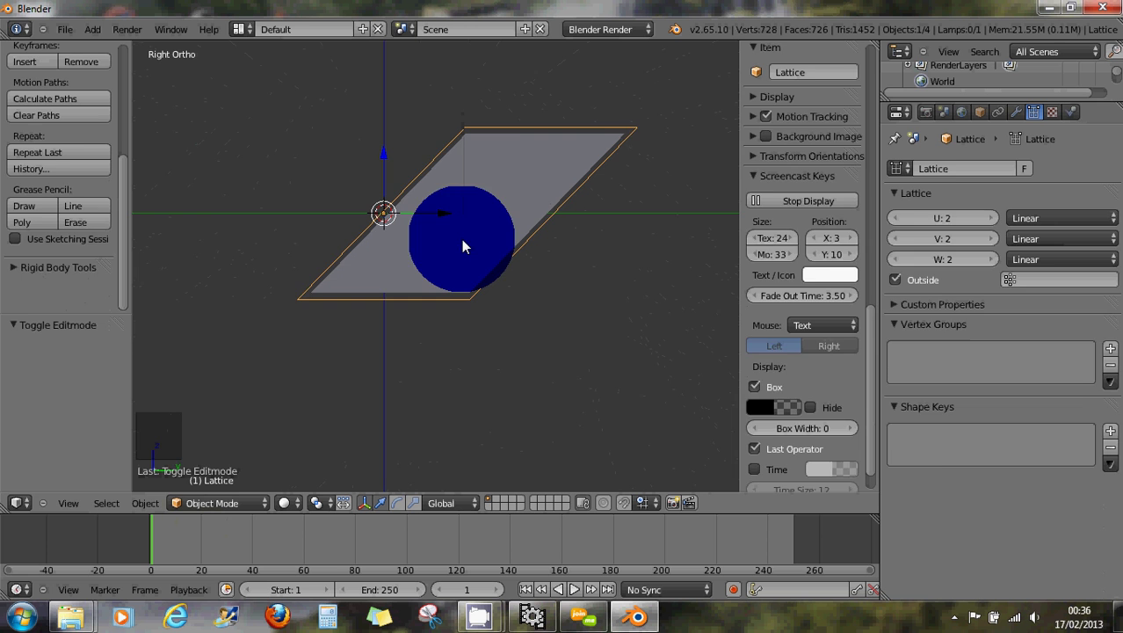
pyautogui.click(190, 507)
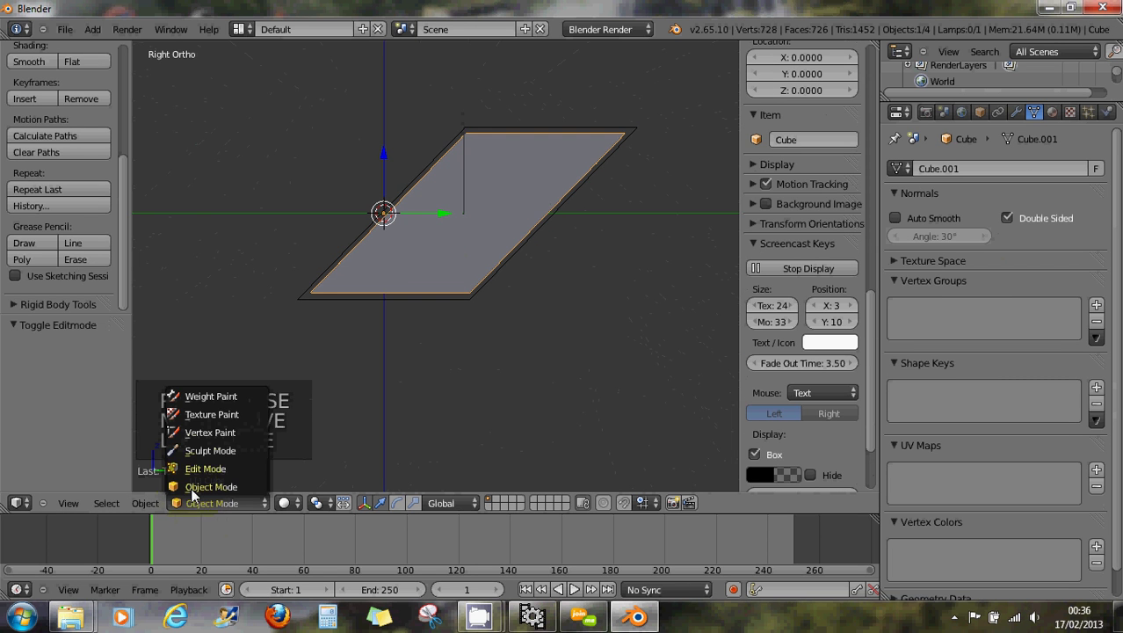
pyautogui.click(190, 466)
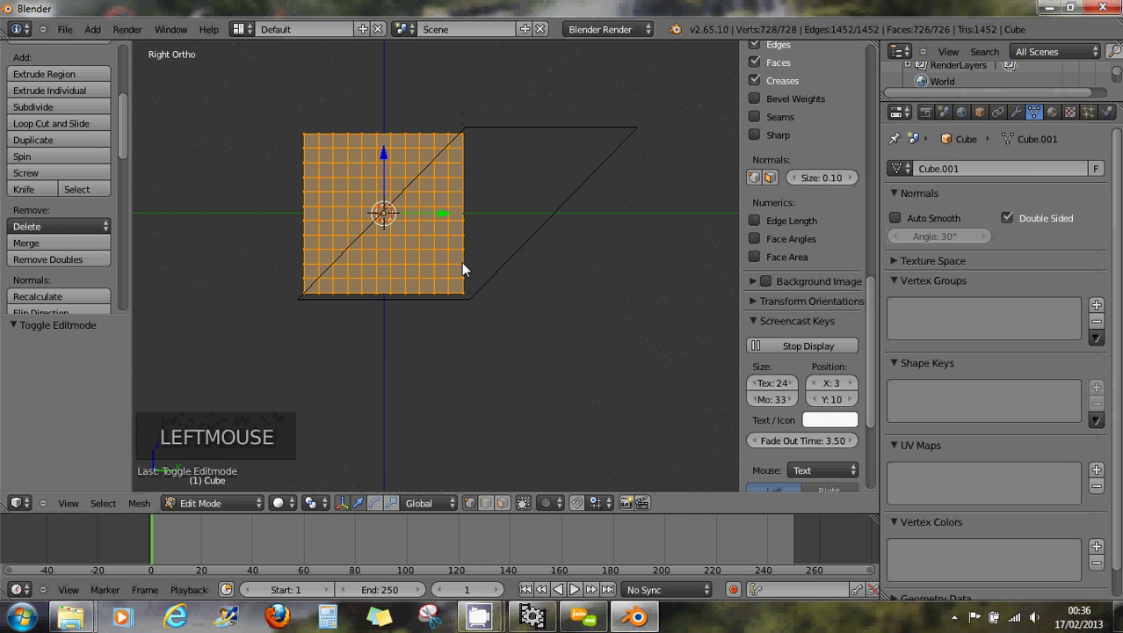
pyautogui.click(201, 504)
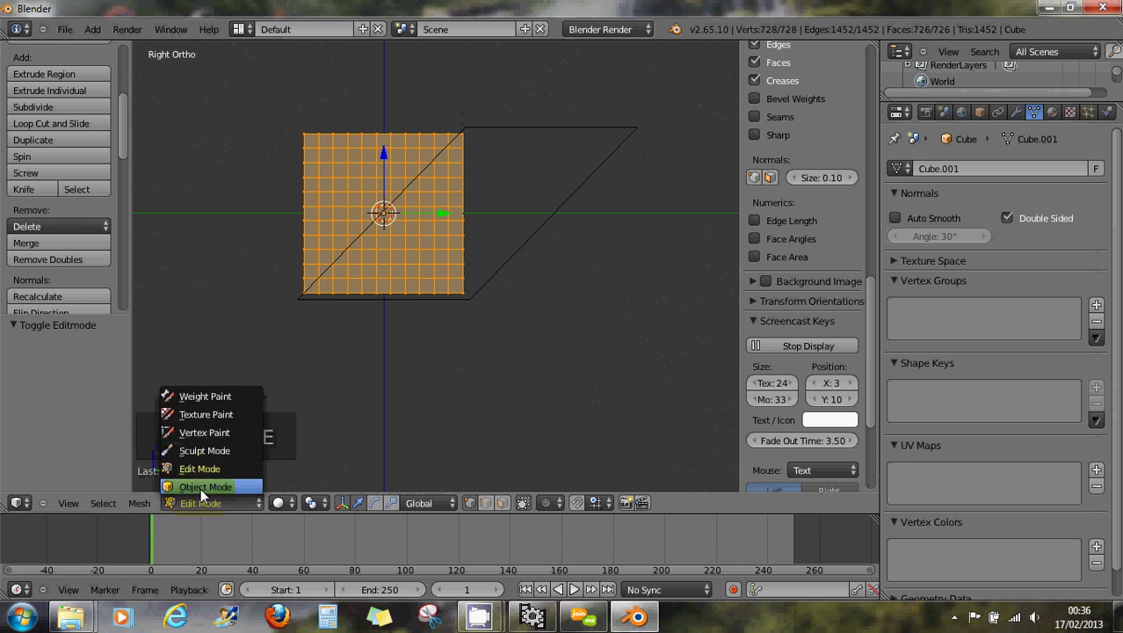
pyautogui.click(200, 487)
pyautogui.click(1015, 112)
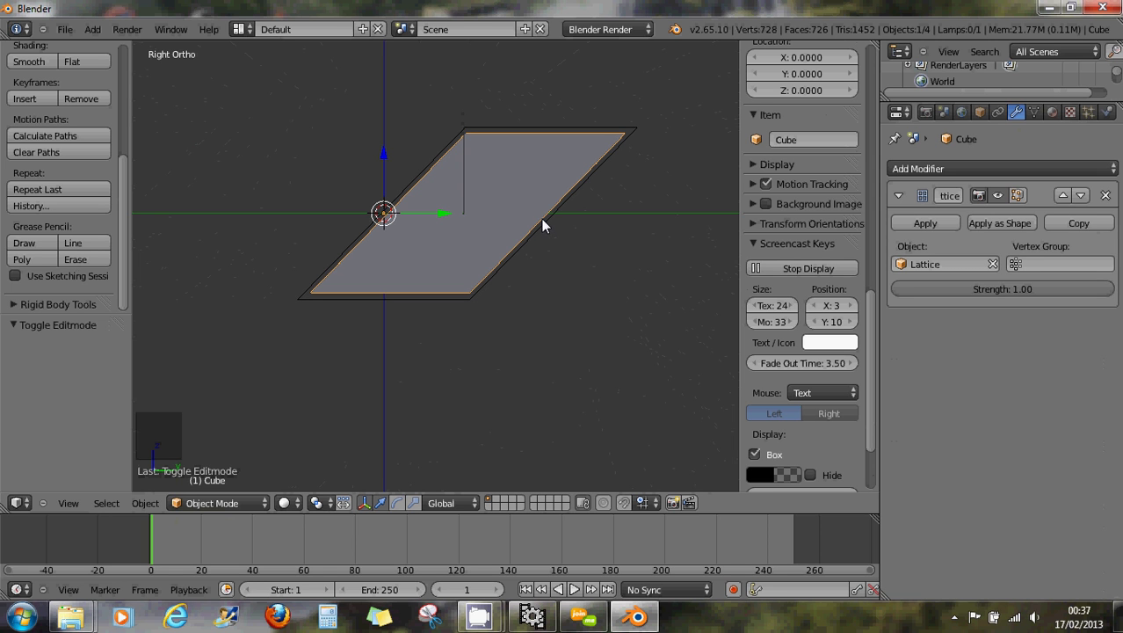
pyautogui.press('Tab')
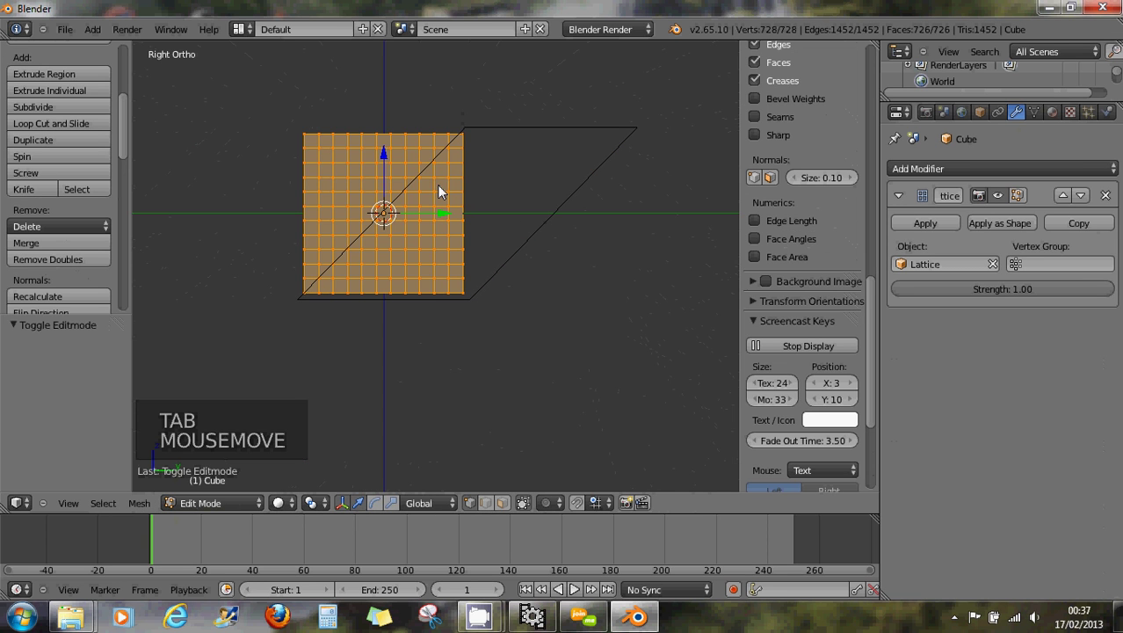
# - Display the cube in wireframe and assign only the vertices of its upper half to a new vertex group
pyautogui.press('a')
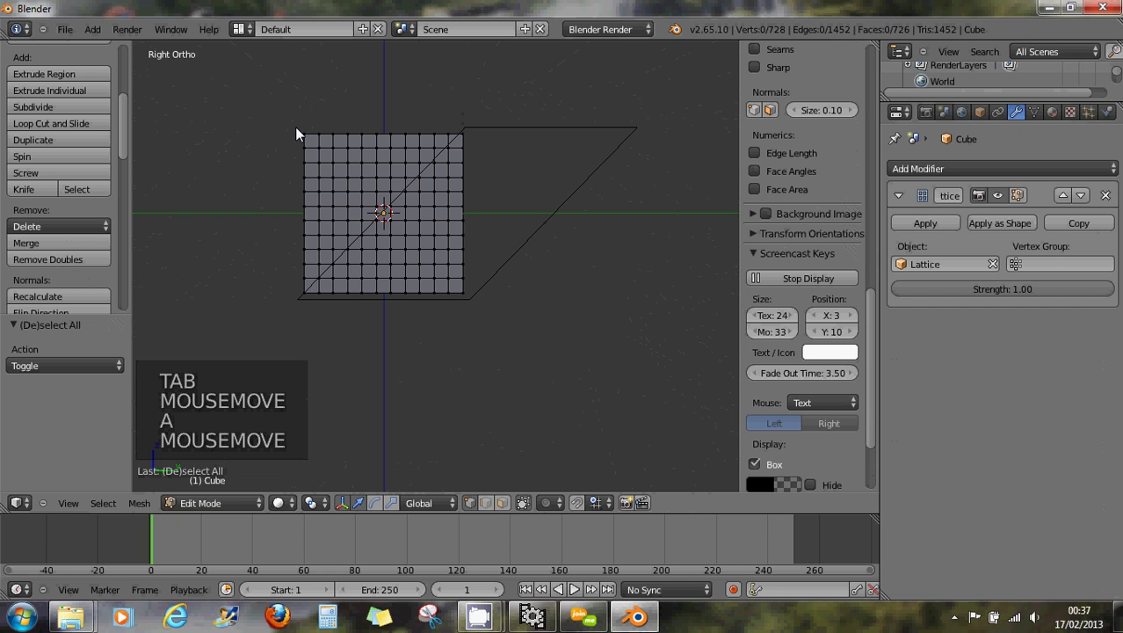
pyautogui.press('b')
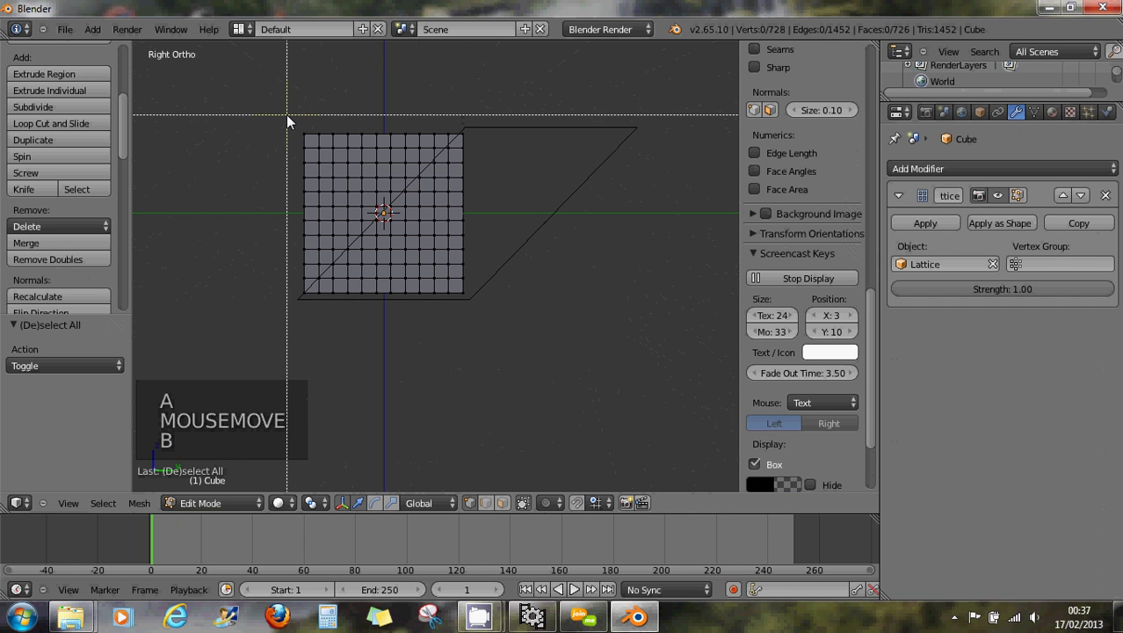
pyautogui.press('z')
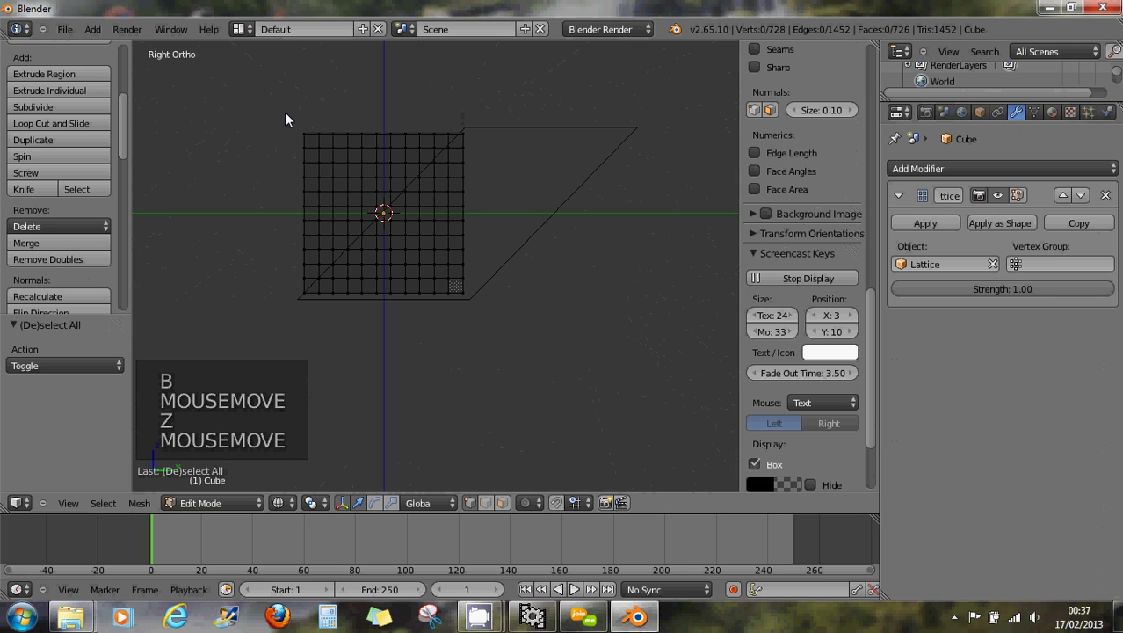
pyautogui.press('b')
pyautogui.moveTo(283, 110); pyautogui.dragTo(475, 216)
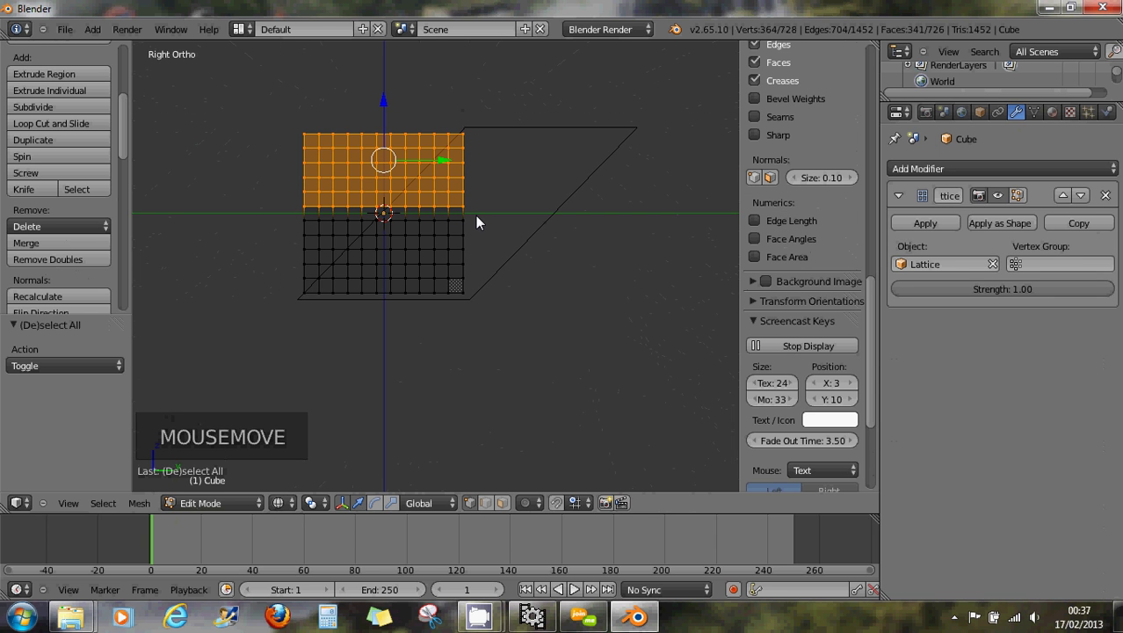
pyautogui.hotkey('ctrl', 'g')
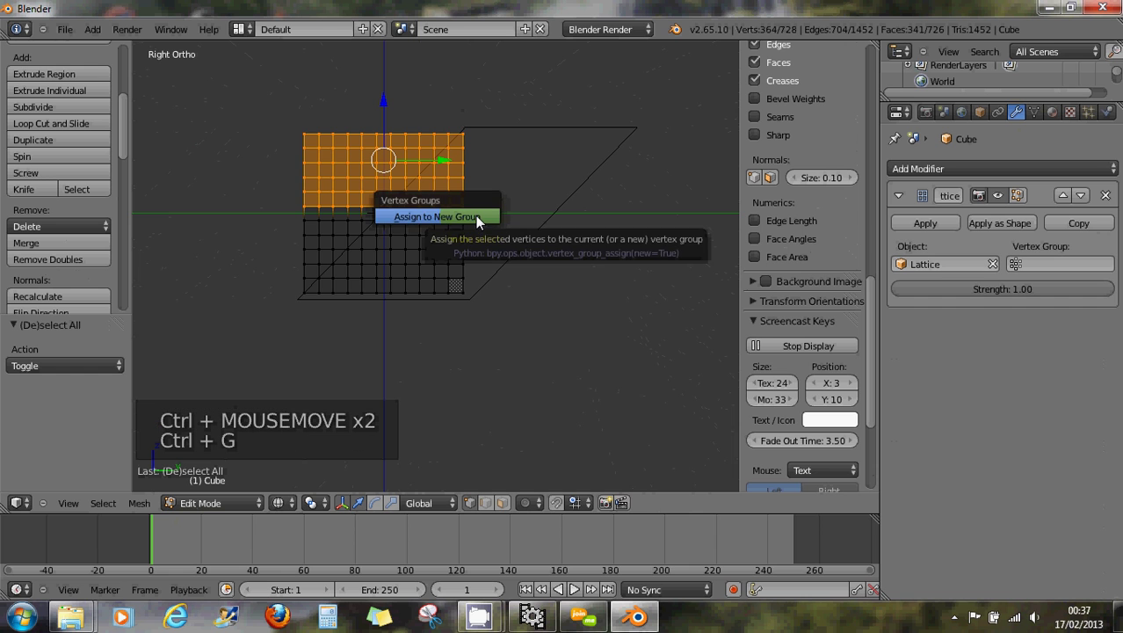
pyautogui.click(453, 220)
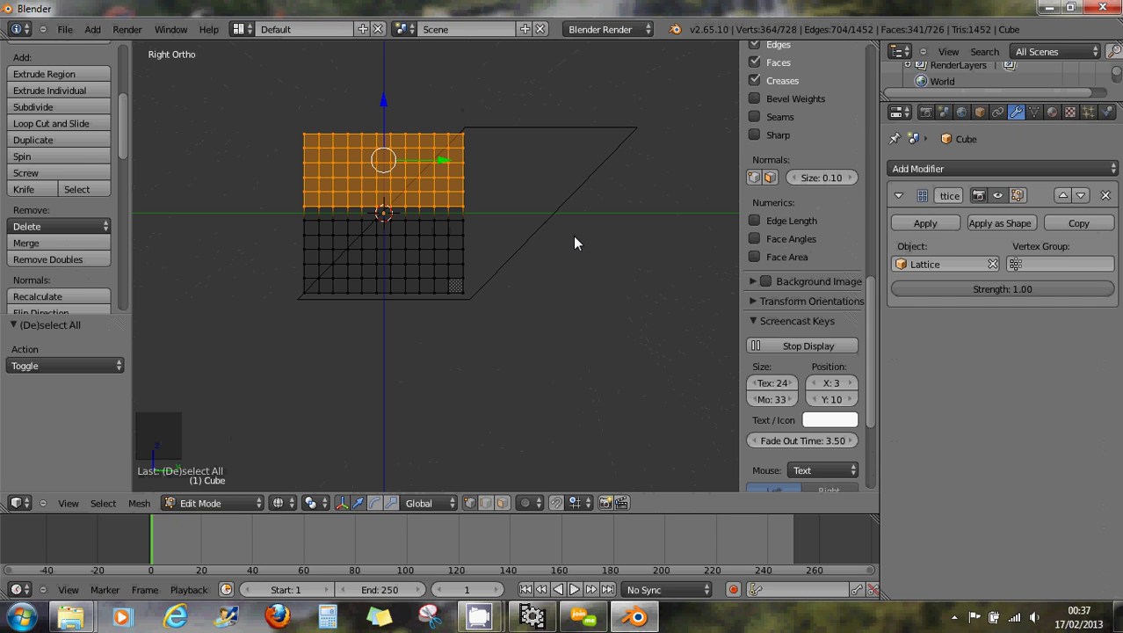
# - Return the cube to Object Mode and limit its Lattice modifier to the vertex group "Group"
pyautogui.press('Tab')
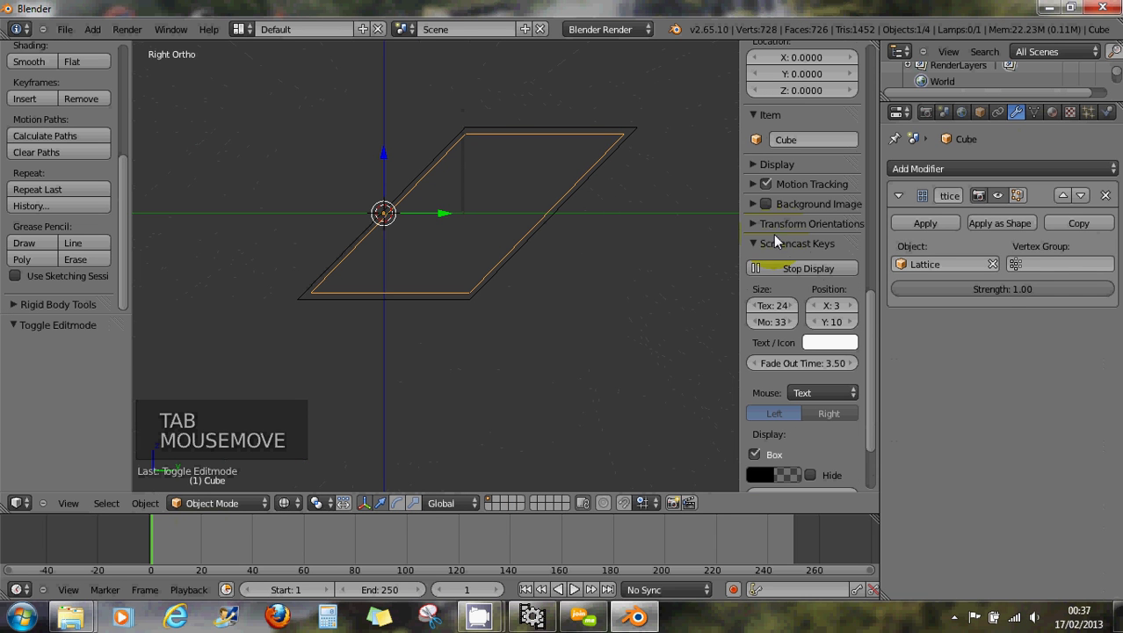
pyautogui.click(1015, 265)
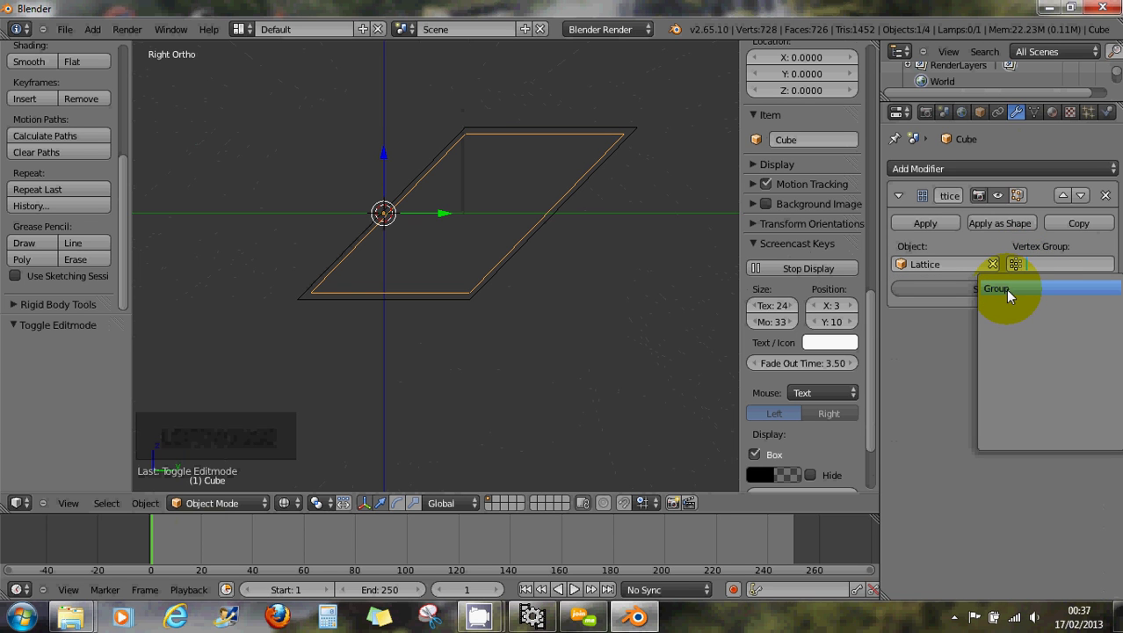
pyautogui.click(1008, 290)
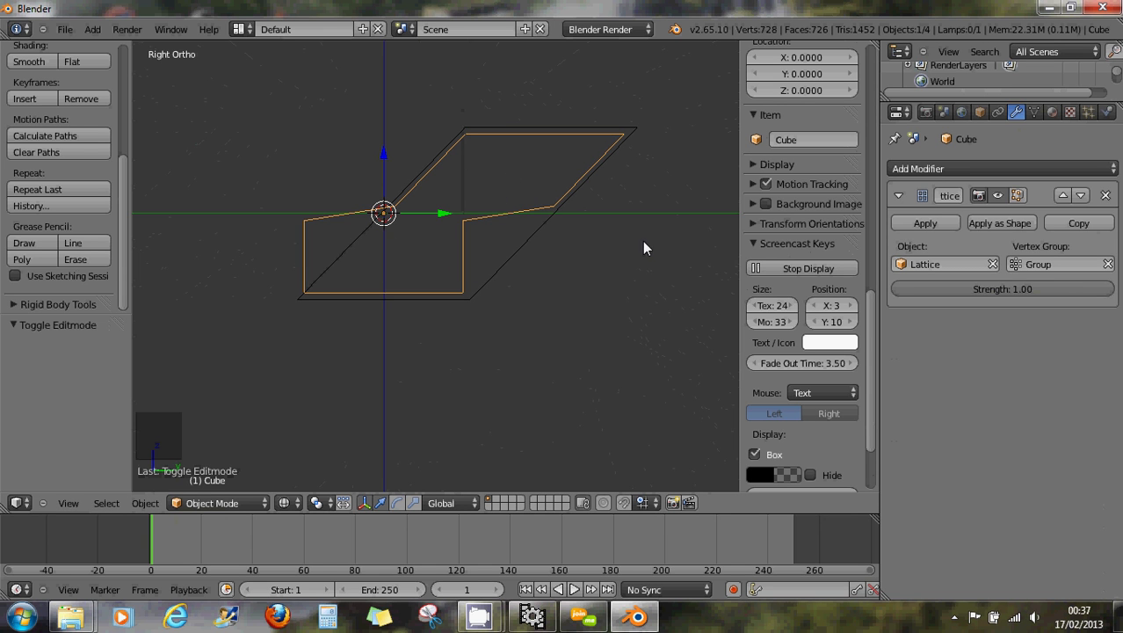
# - Apply the cube's Lattice modifier and inspect the resulting mesh in Edit Mode from a perspective angle
pyautogui.click(946, 221)
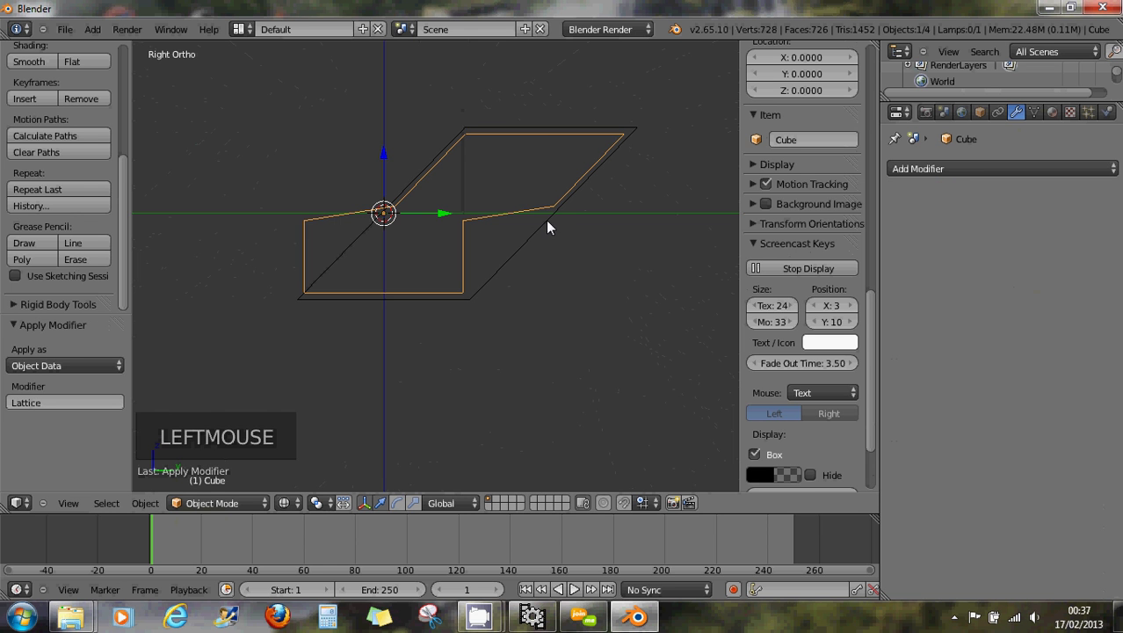
pyautogui.press('Tab')
pyautogui.moveTo(514, 233); pyautogui.dragTo(320, 202, button='middle')
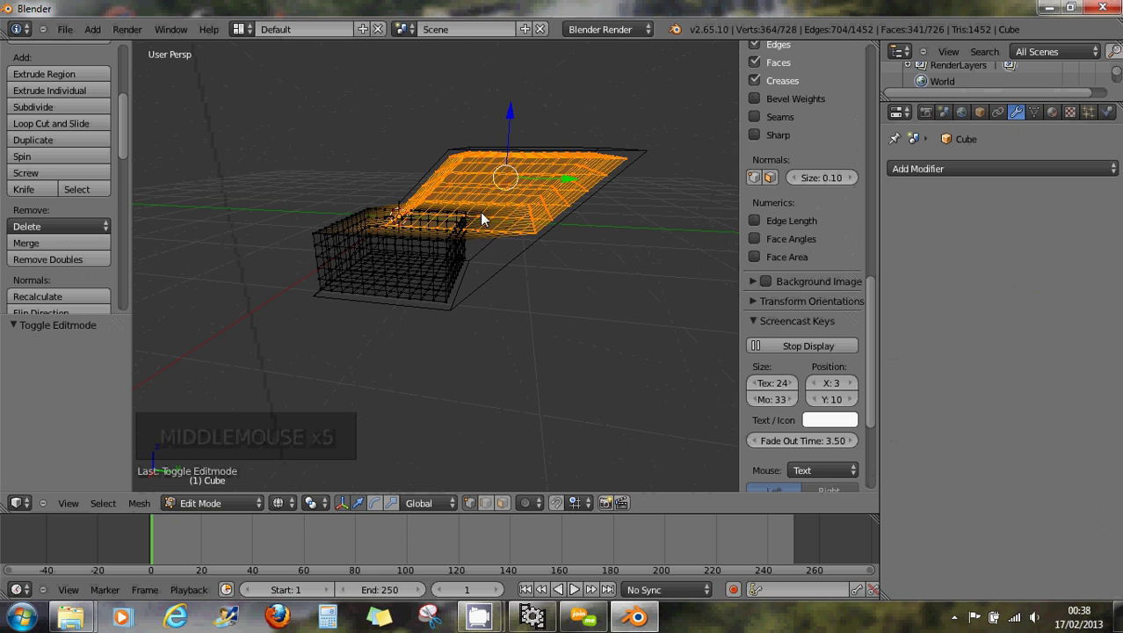
# - Quit Blender to end the session
pyautogui.click(207, 503)
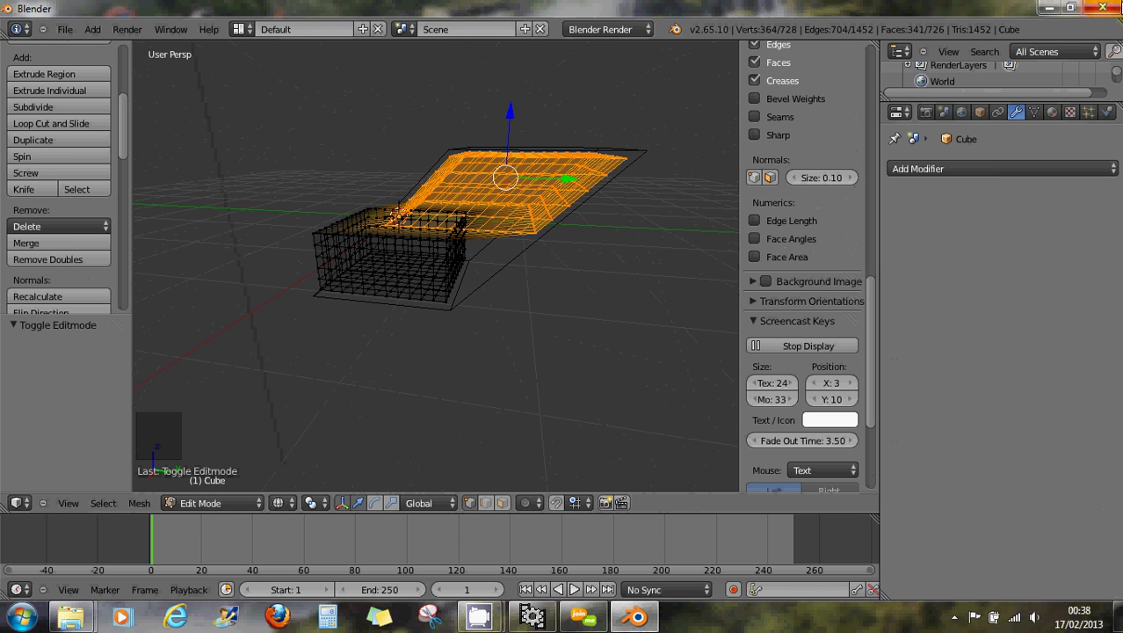
pyautogui.click(1105, 8)
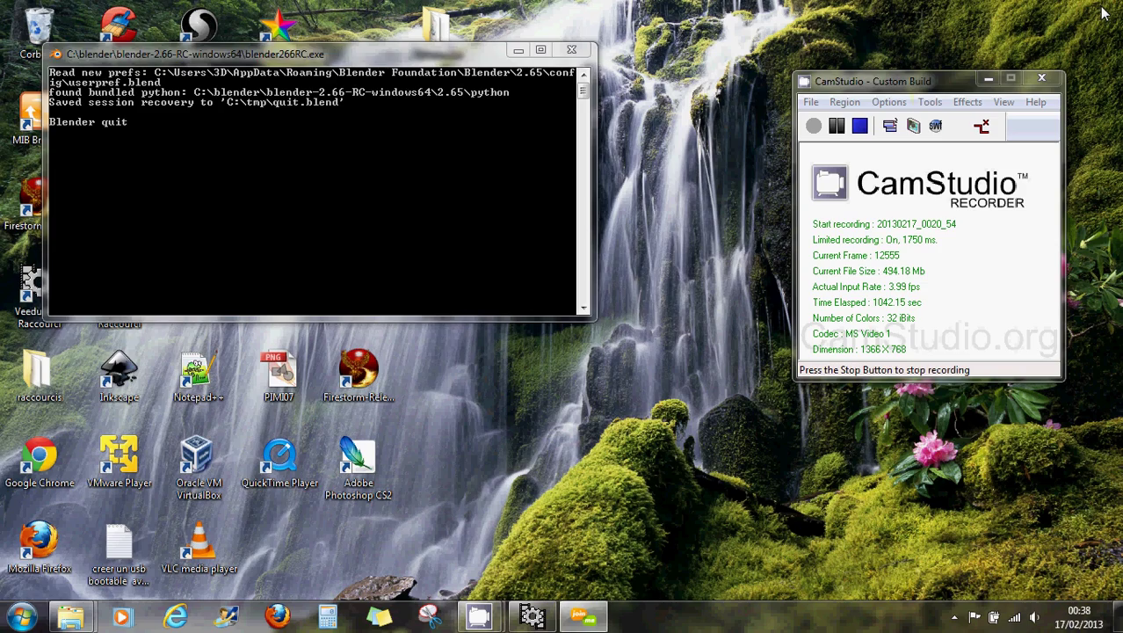